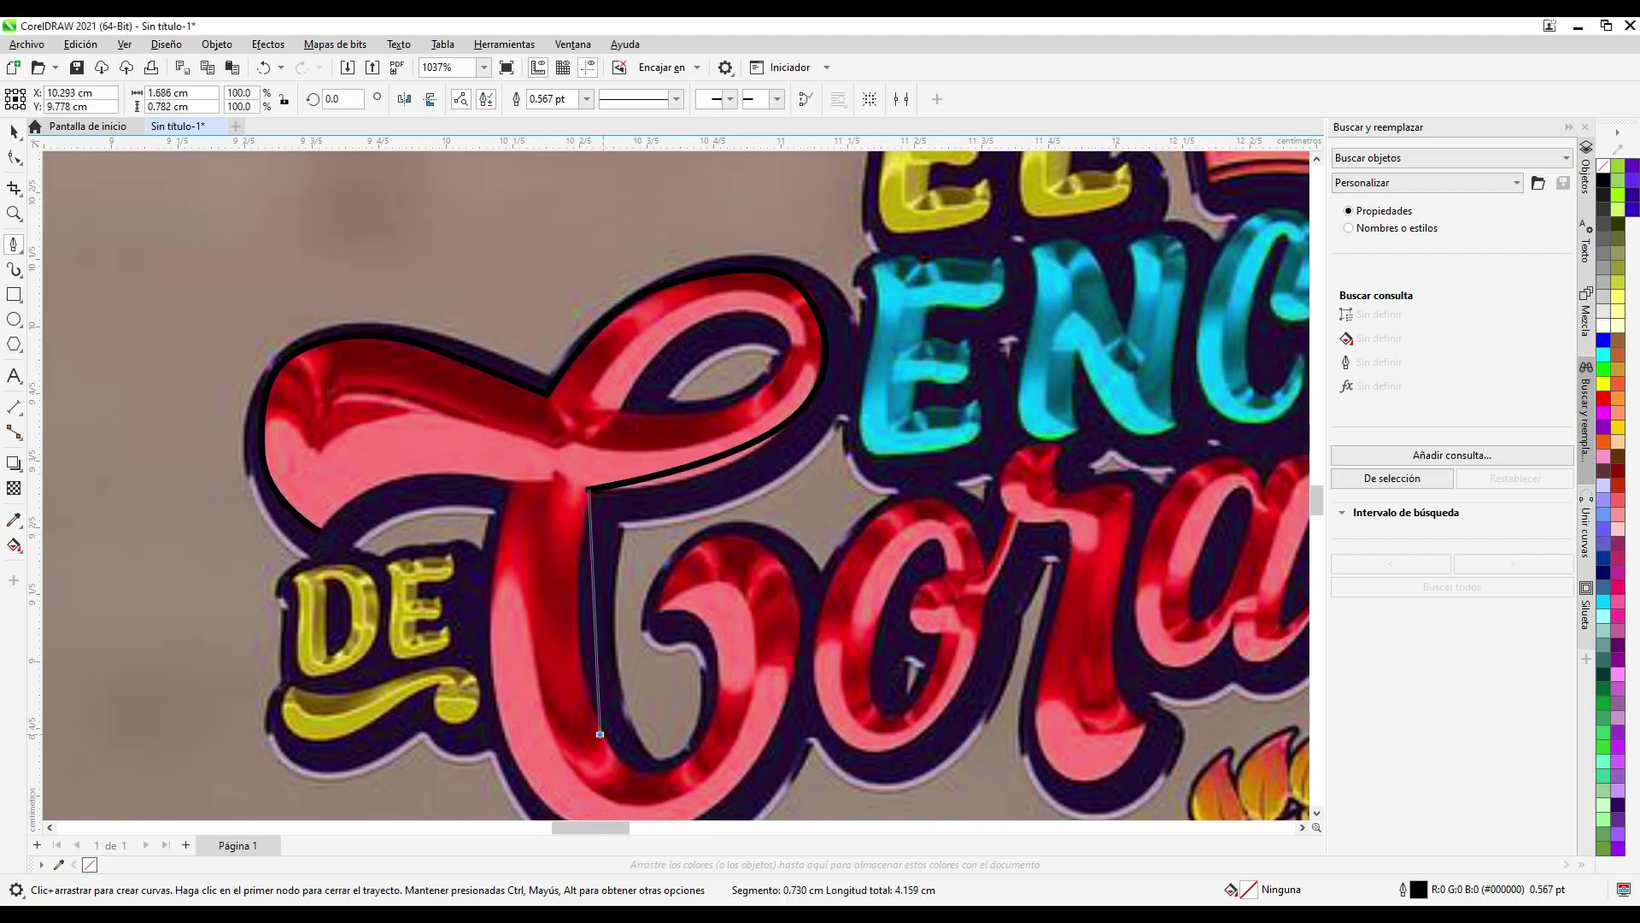
Step: Trace the outline of the large C of Corazón with Bezier nodes
left_click(709, 722)
left_click(658, 608)
left_click(759, 759)
left_click_drag(665, 767, 684, 767)
Step: Move the C outline's nodes and reshape its loop to match the letter edges
key("F10")
scroll(962, 257, "up", 1)
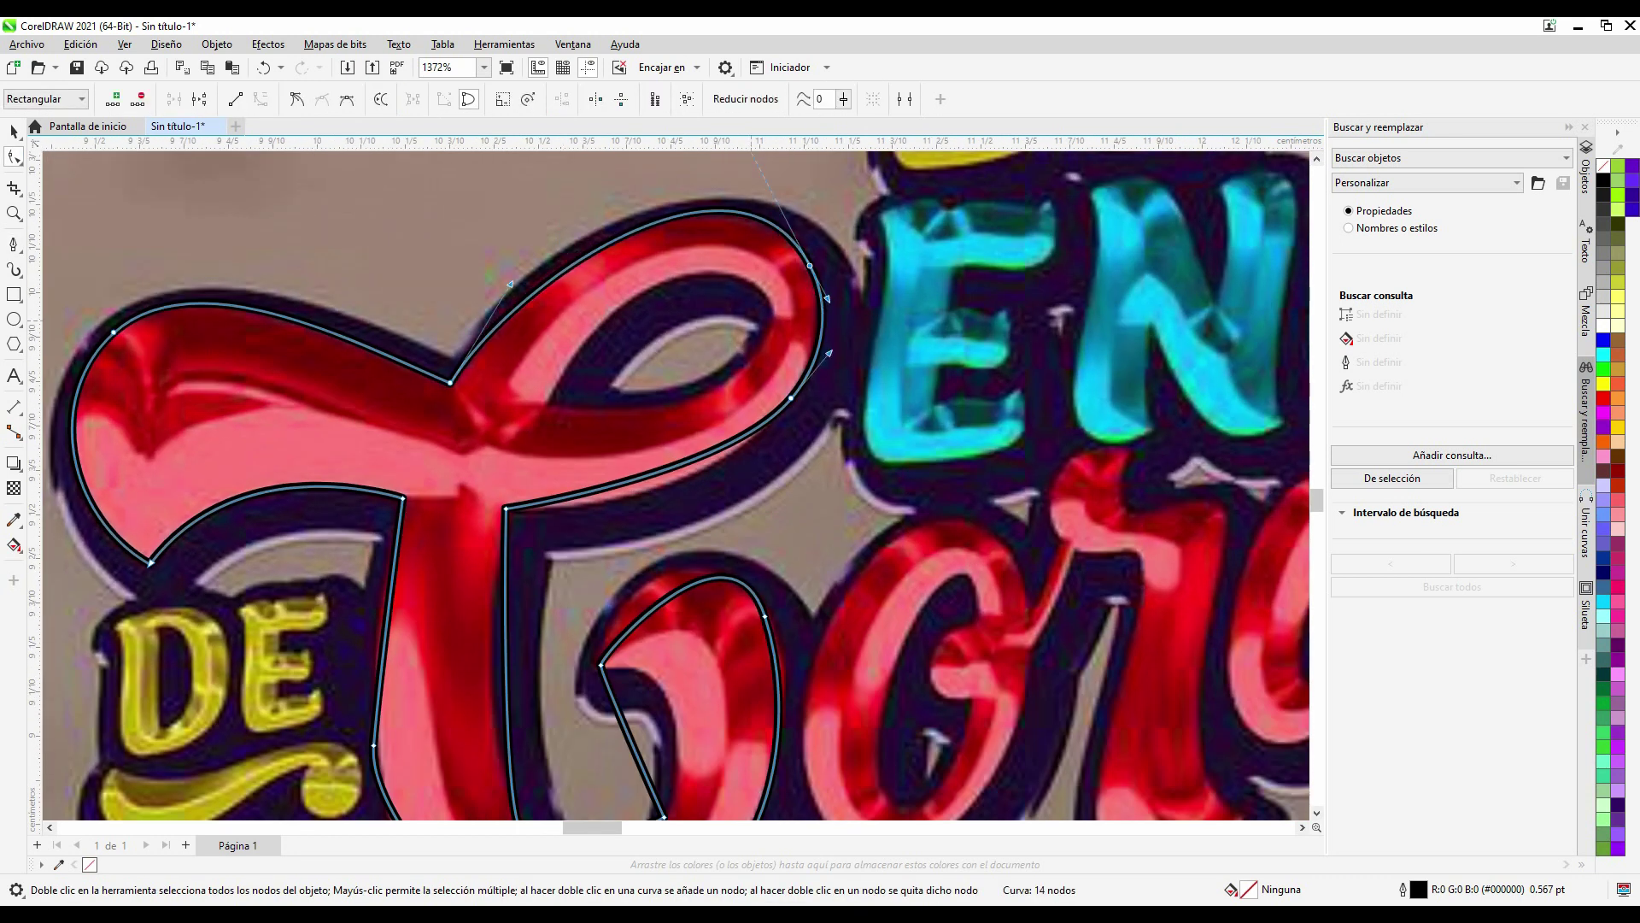
scroll(507, 498, "down", 1)
left_click(507, 497)
mouse_move(705, 427)
left_mouse_down()
mouse_move(683, 459)
mouse_move(598, 497)
left_mouse_up()
scroll(697, 428, "up", 2)
scroll(599, 497, "down", 2)
scroll(598, 497, "down", 1)
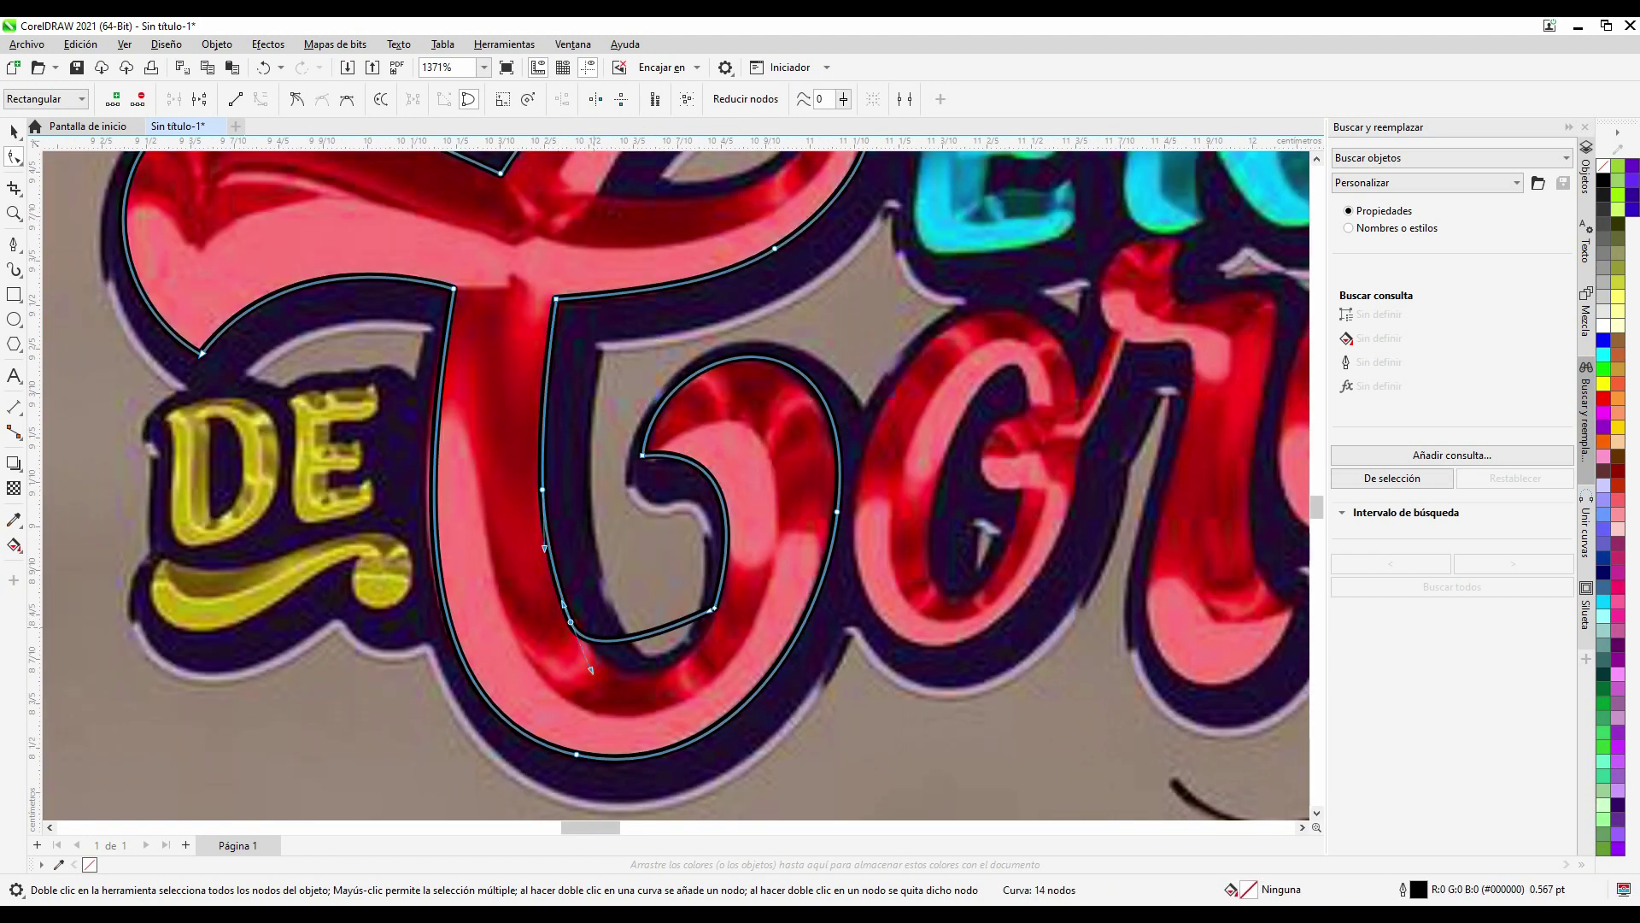
scroll(599, 497, "down", 2)
scroll(503, 418, "up", 3)
left_click_drag(566, 446, 561, 449)
Step: Trace the o's inner counter as a curved outline and adjust its nodes
scroll(560, 450, "down", 3)
left_click(14, 244)
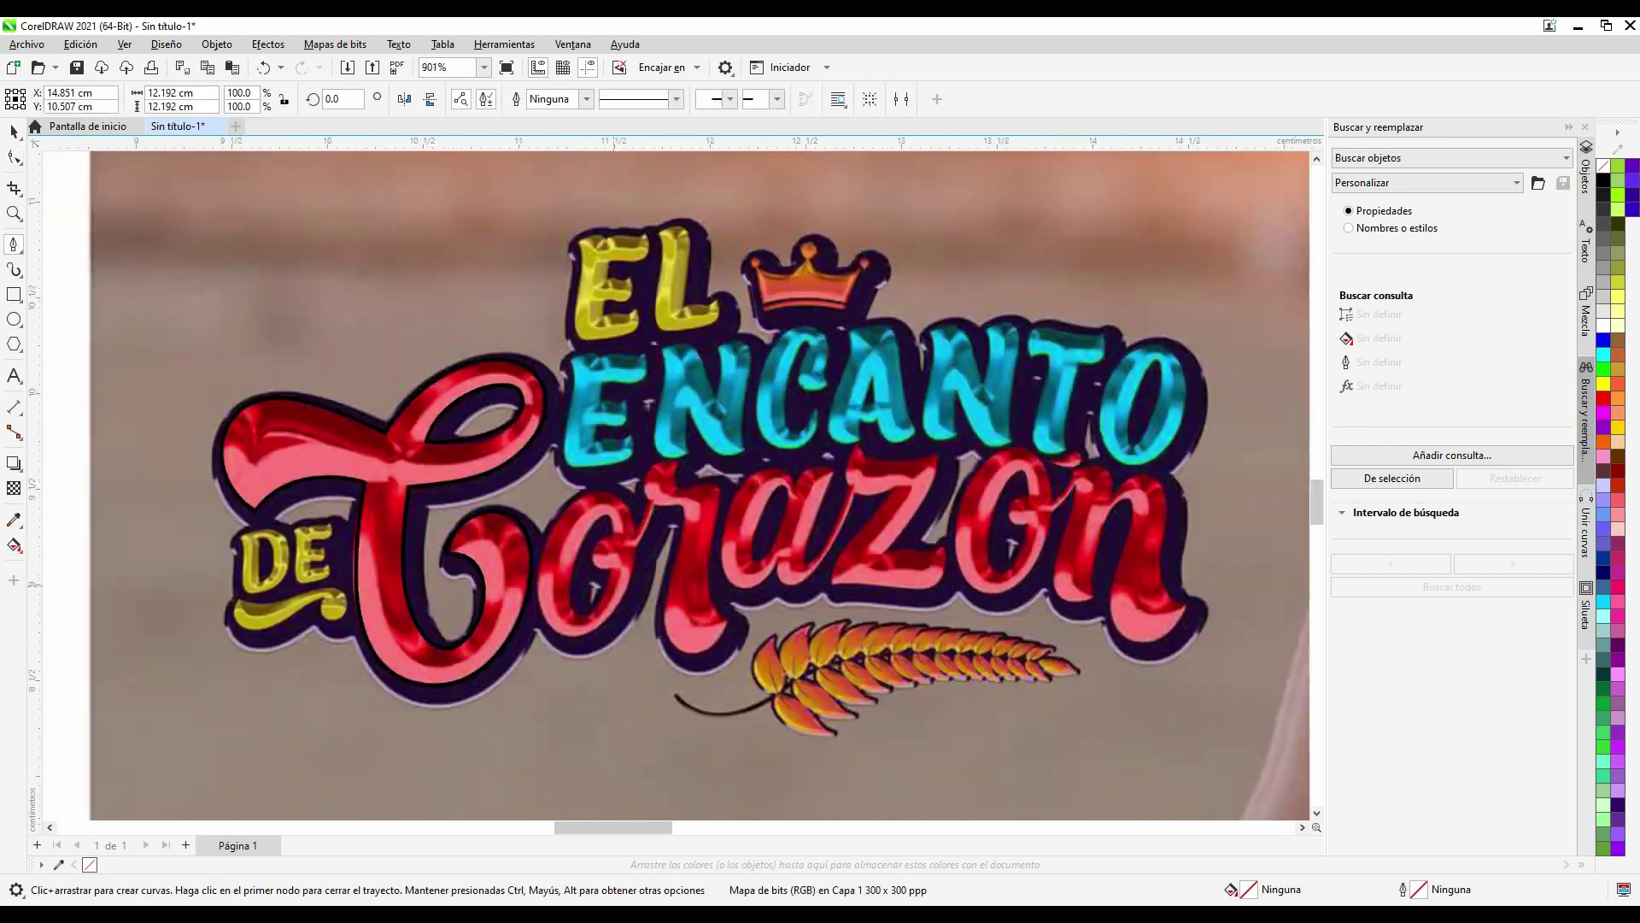
scroll(769, 598, "up", 3)
left_click(758, 487)
left_click_drag(773, 656, 808, 700)
scroll(872, 598, "up", 1)
left_click_drag(810, 612, 821, 646)
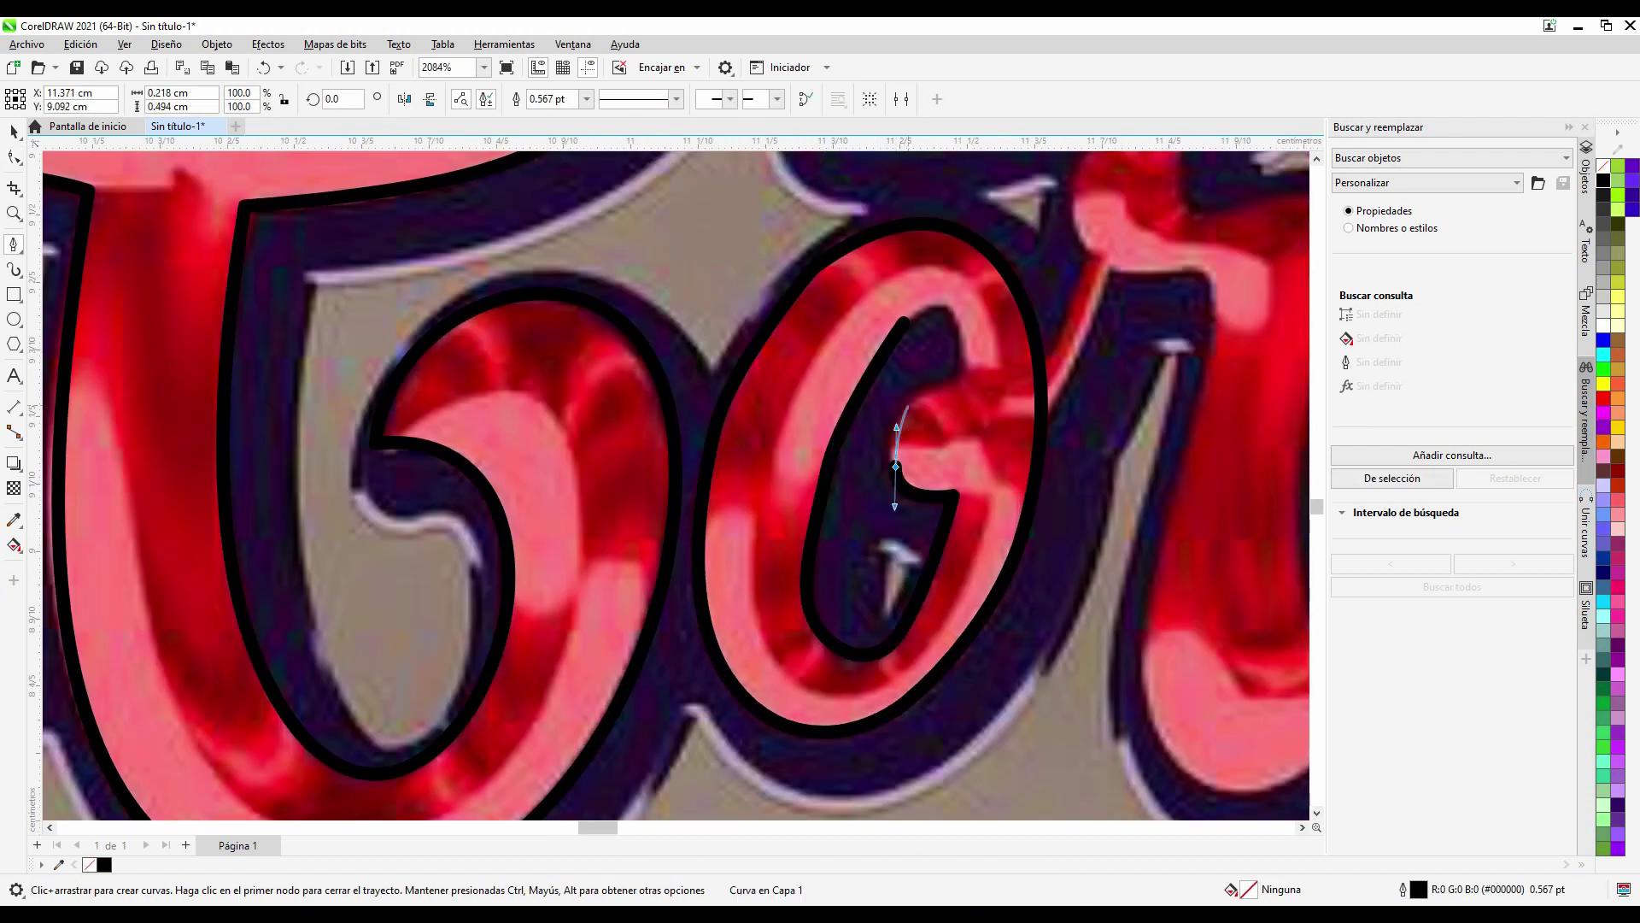
key("F10")
left_click_drag(698, 672, 730, 690)
left_click_drag(808, 449, 863, 519)
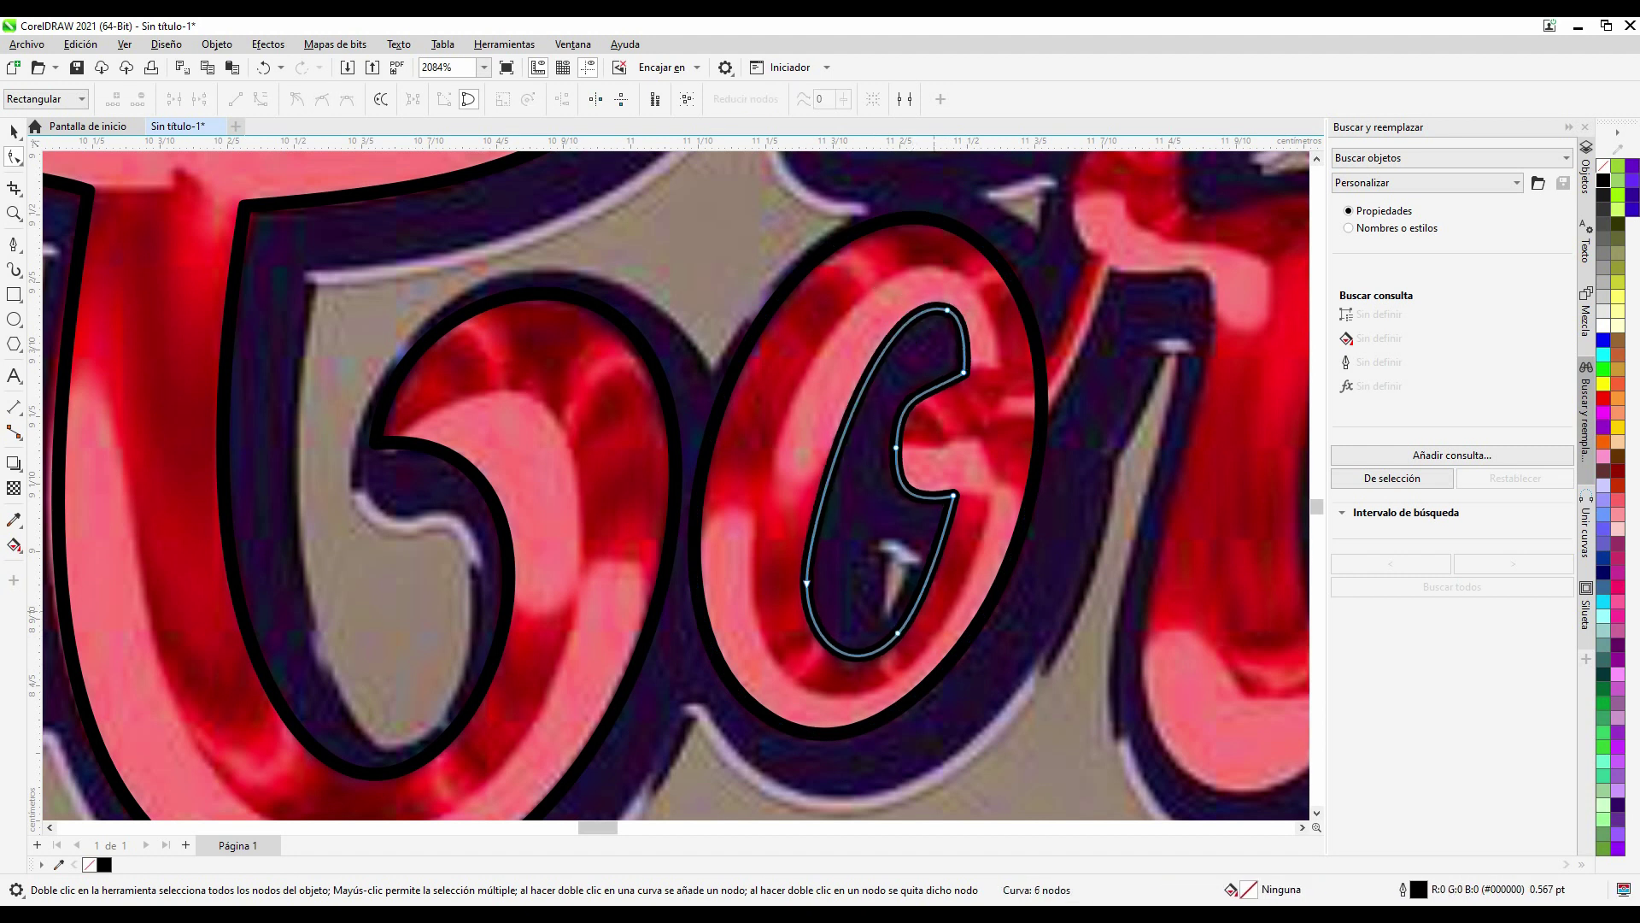
Step: Trace a closed outline around the r and refine its nodes
left_click(14, 245)
left_click(945, 342)
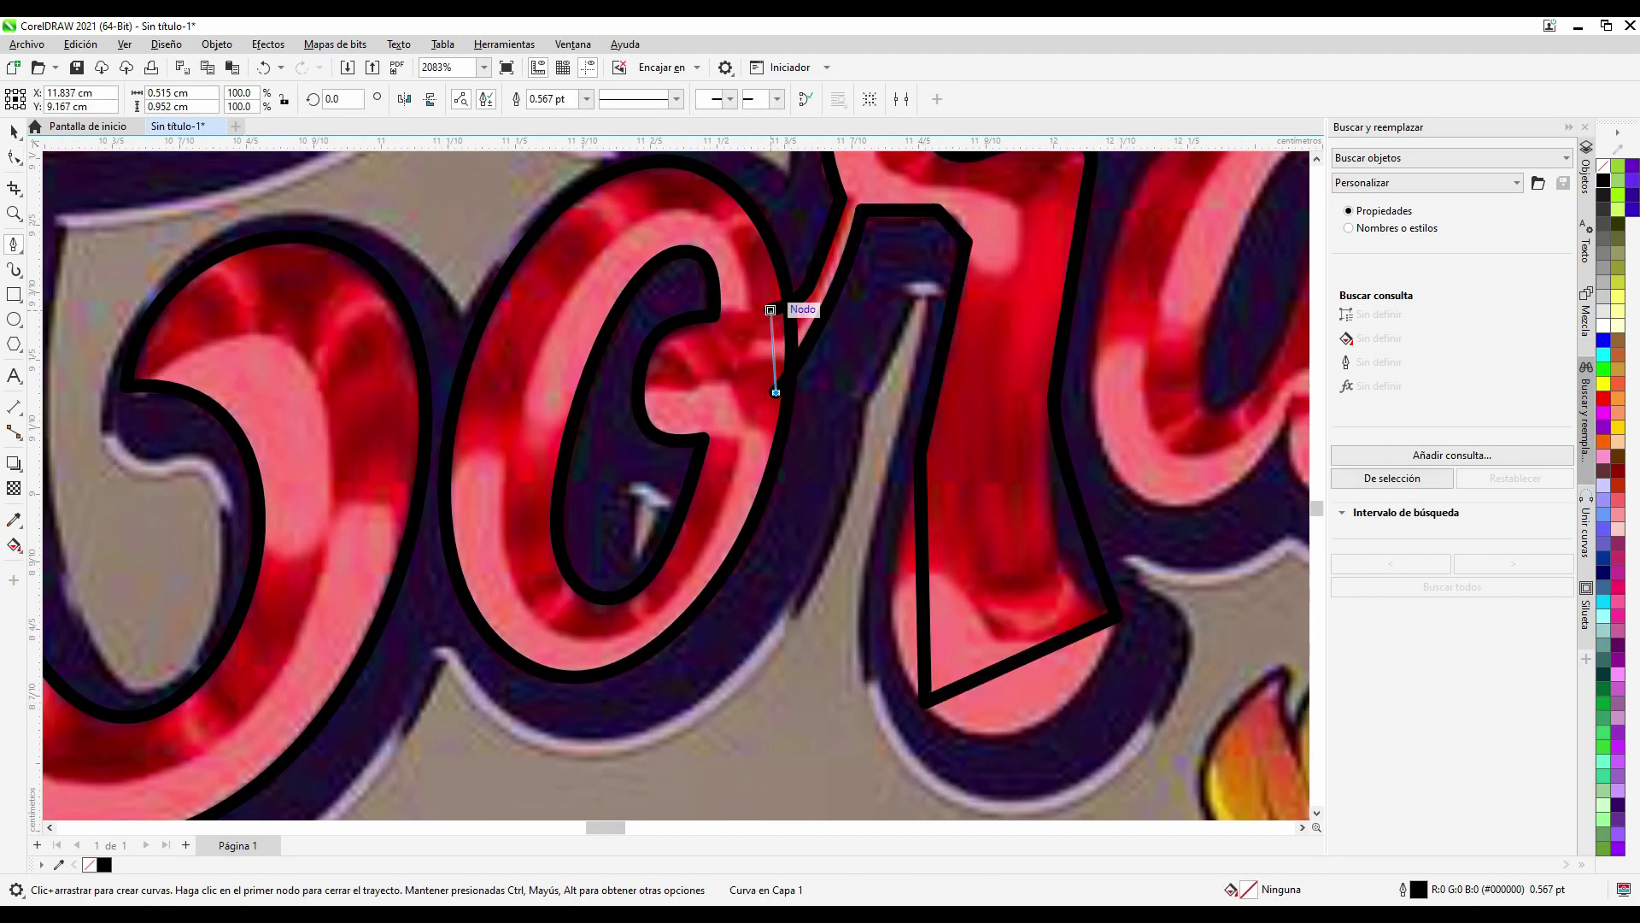
left_click(770, 310)
scroll(770, 309, "down", 2)
key("F10")
scroll(771, 341, "up", 3)
scroll(770, 342, "up", 1)
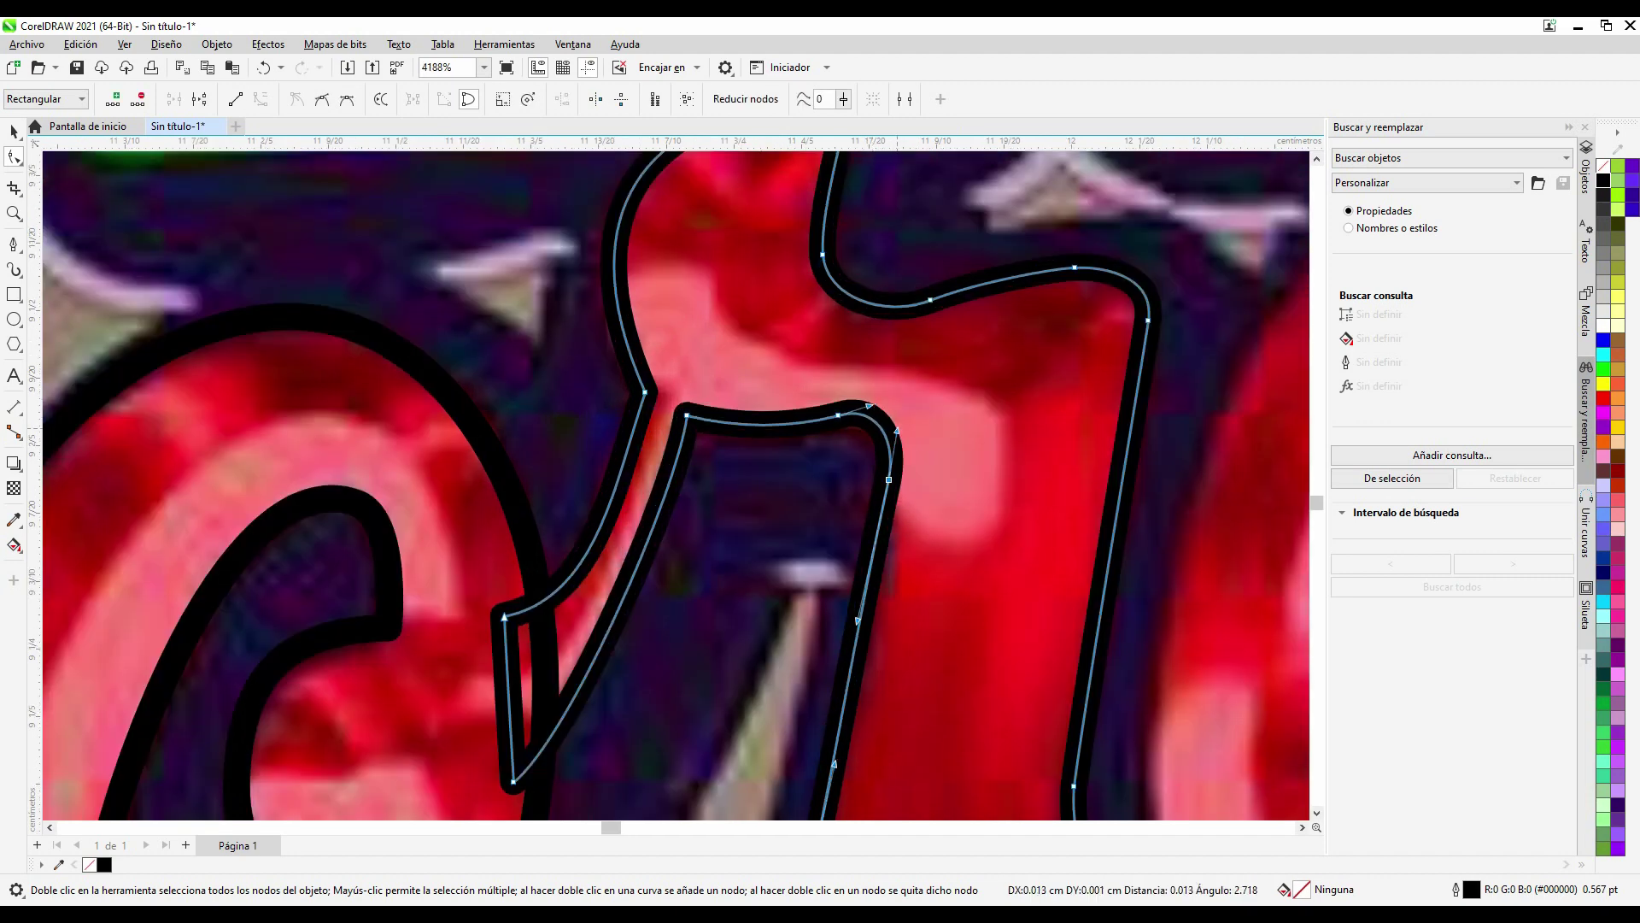
scroll(768, 479, "down", 3)
scroll(940, 513, "up", 2)
scroll(811, 513, "down", 3)
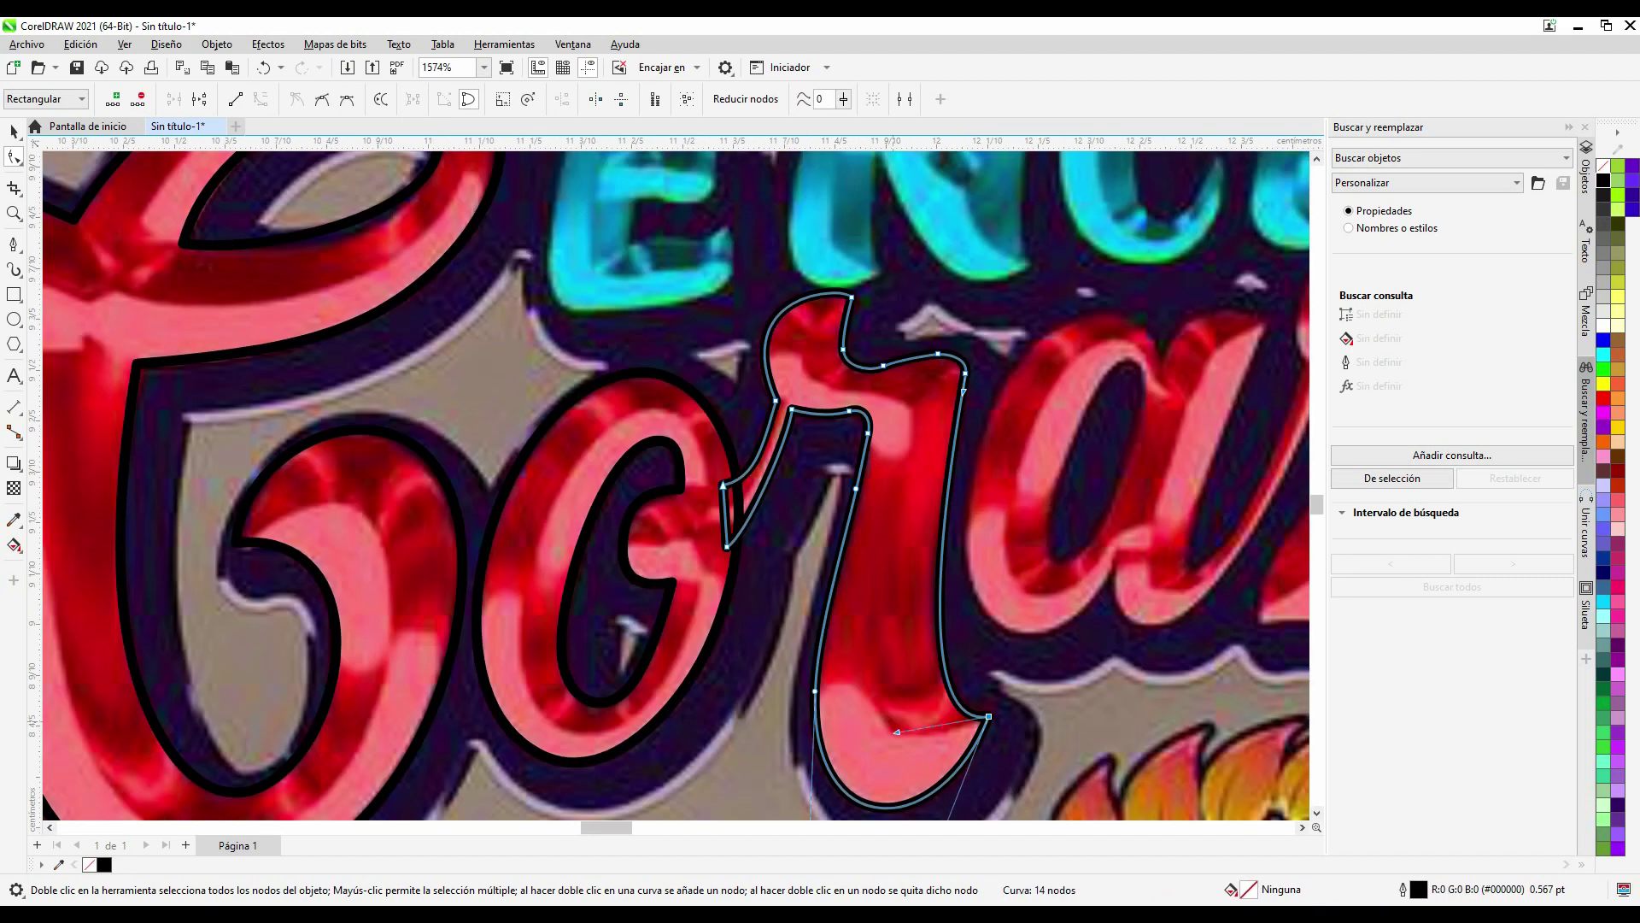
scroll(811, 513, "up", 3)
Step: Trace the a and move a node on its left side to fit
left_click(14, 244)
scroll(598, 479, "down", 4)
scroll(598, 479, "up", 1)
scroll(653, 495, "up", 4)
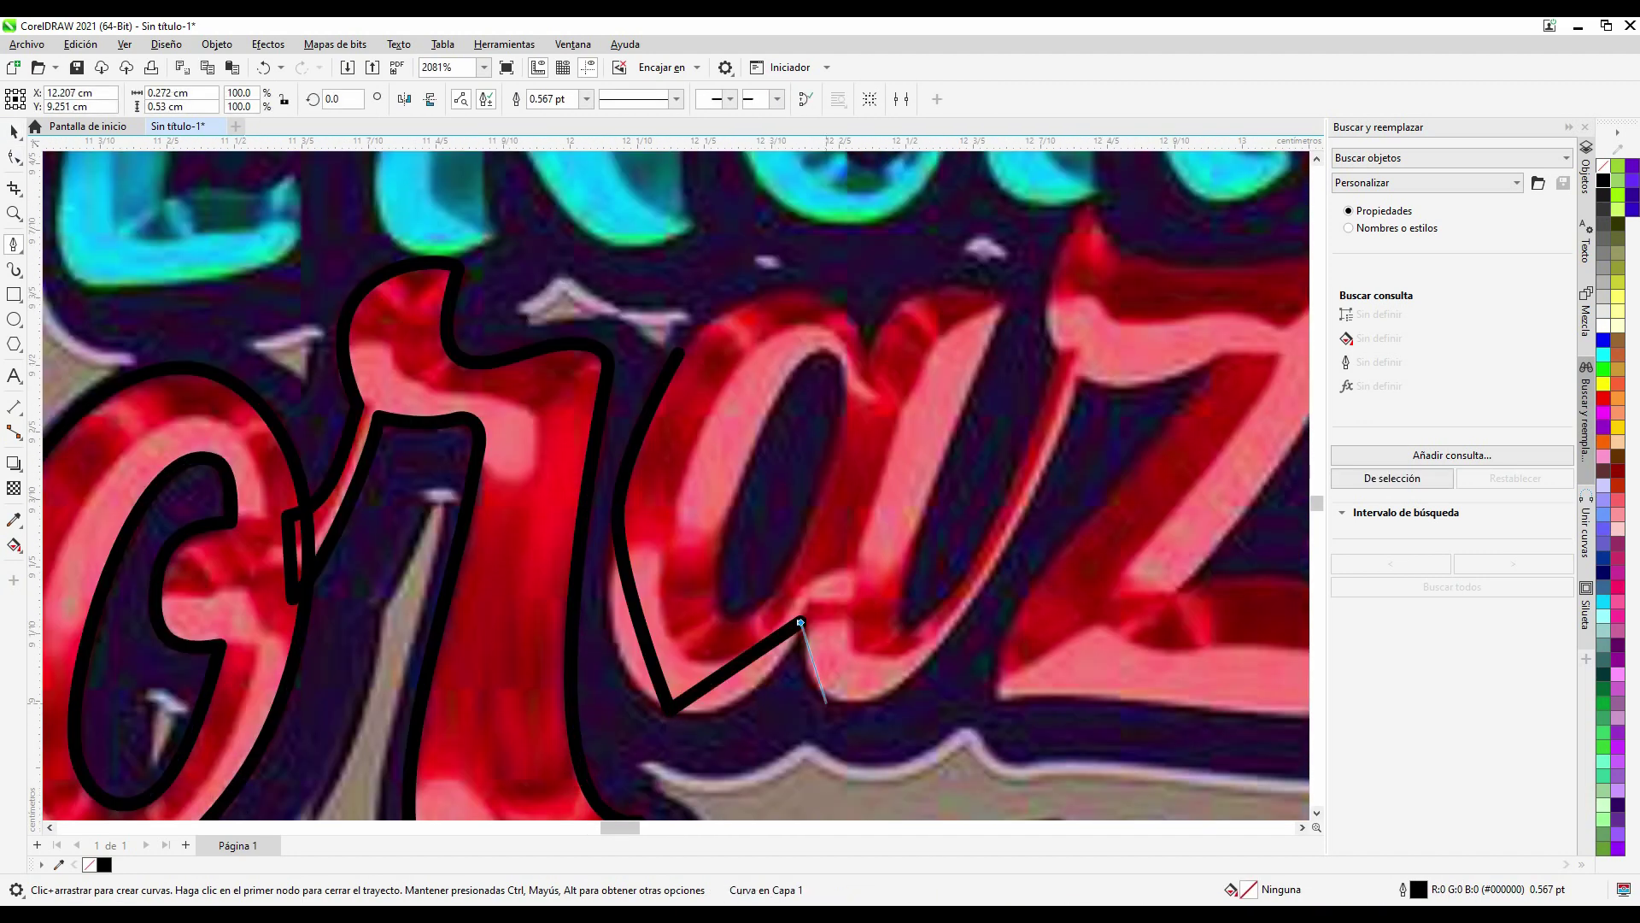
scroll(1005, 301, "down", 3)
scroll(841, 347, "up", 3)
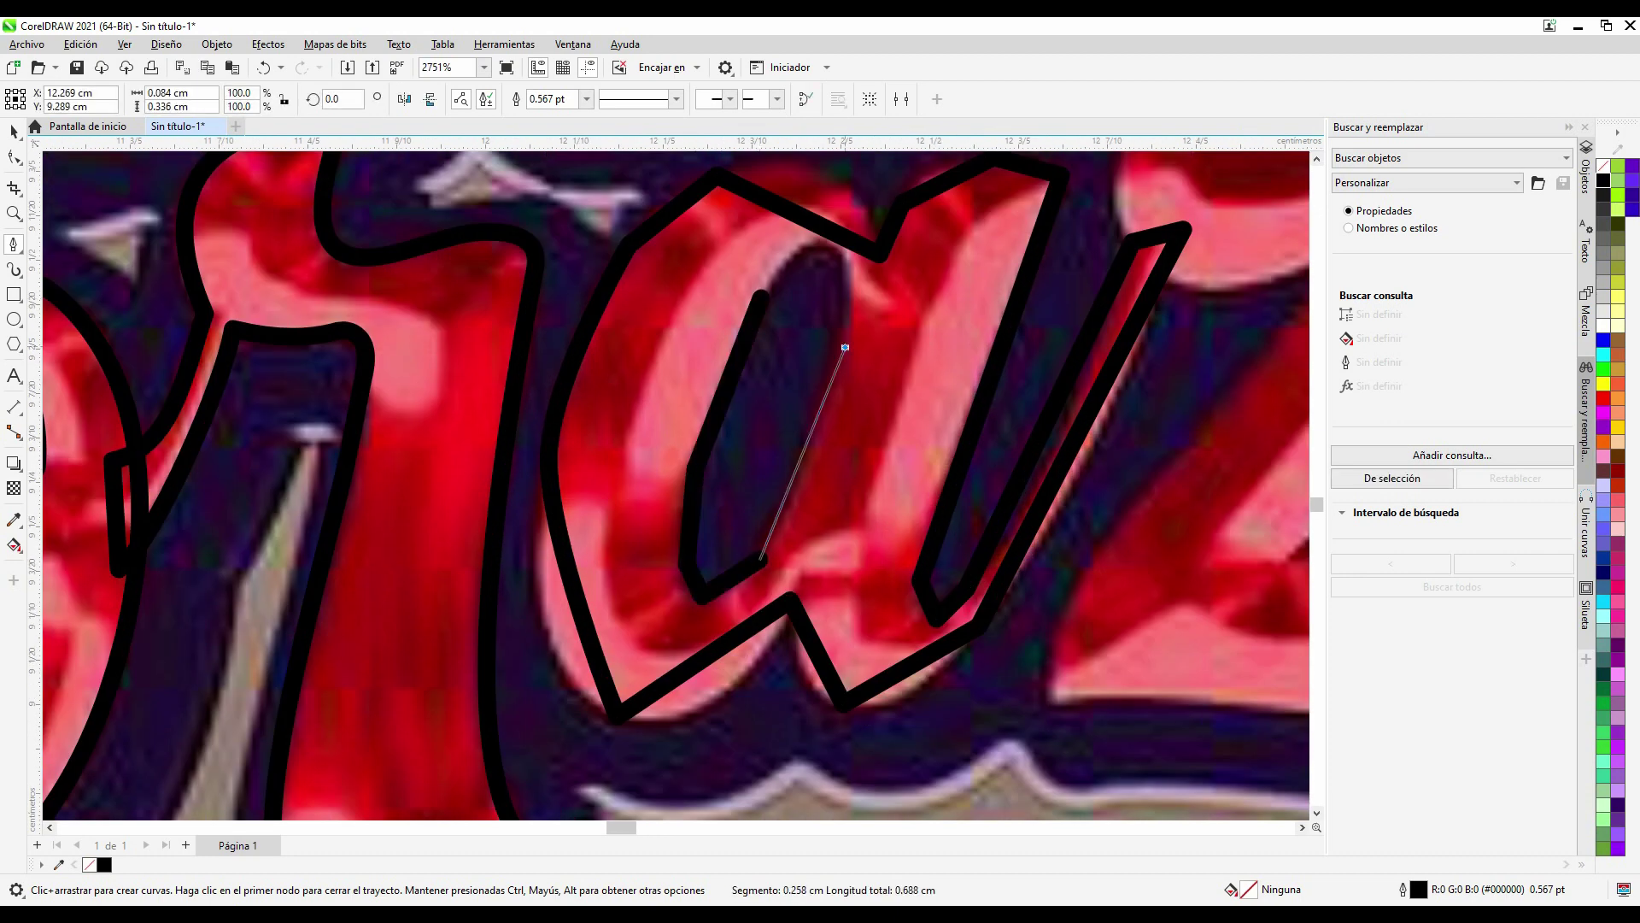
key("F10")
scroll(841, 347, "down", 3)
scroll(841, 439, "up", 3)
left_click_drag(536, 645, 510, 690)
Step: Delete three extra nodes from the a and its counter to smooth it
scroll(510, 690, "down", 2)
scroll(598, 427, "up", 3)
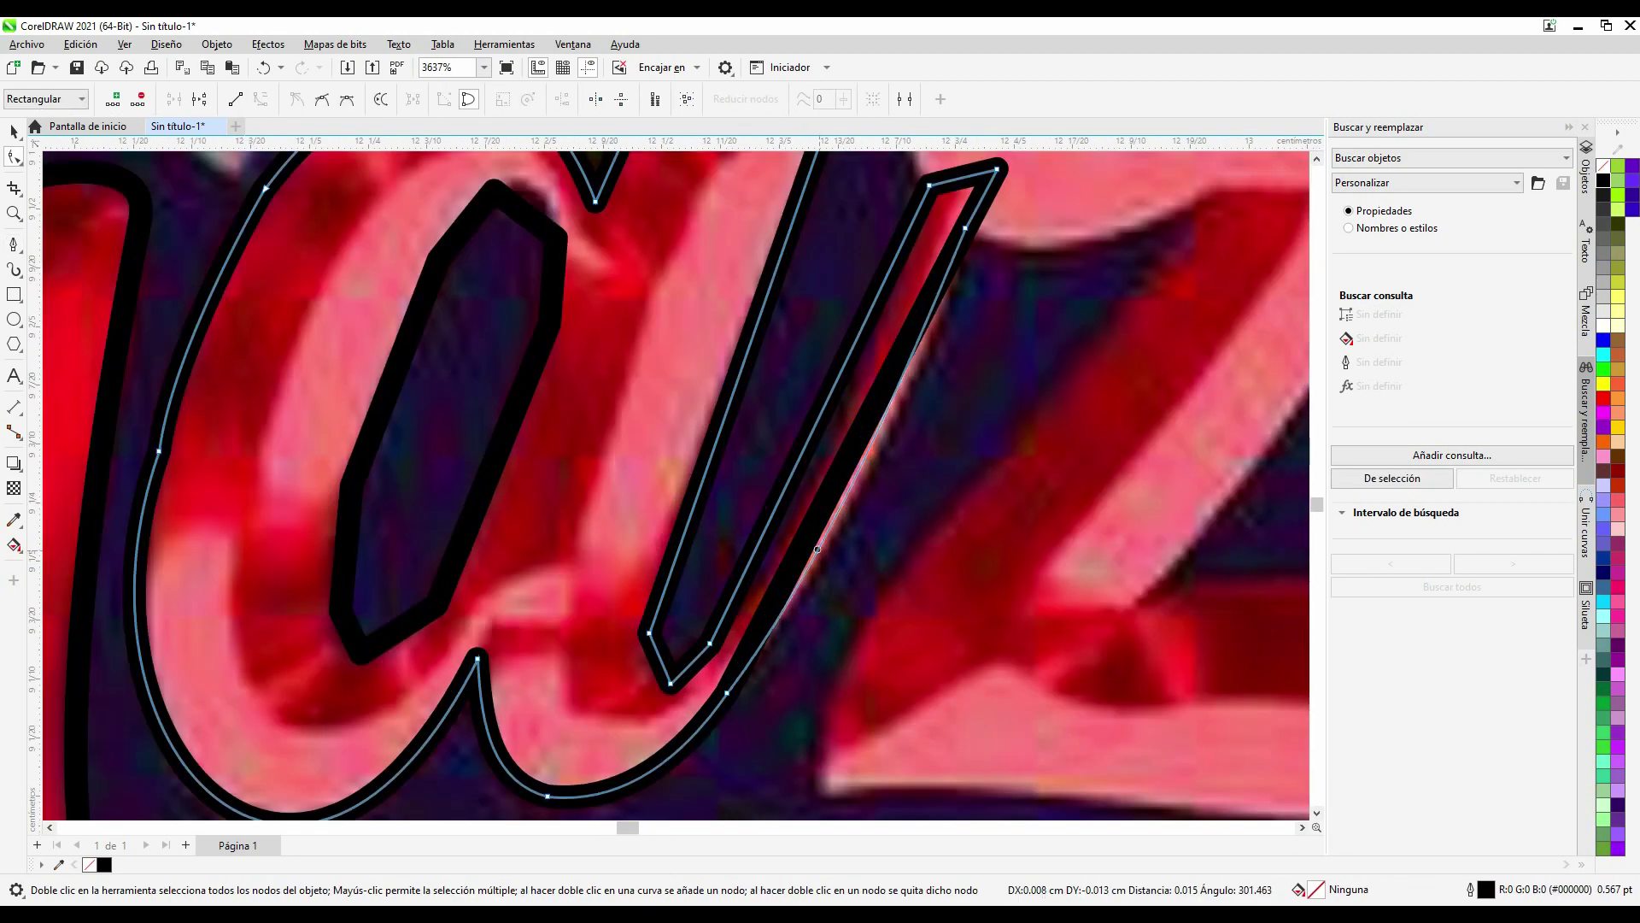
scroll(598, 513, "down", 1)
scroll(824, 295, "down", 2)
scroll(824, 295, "up", 3)
scroll(824, 295, "down", 4)
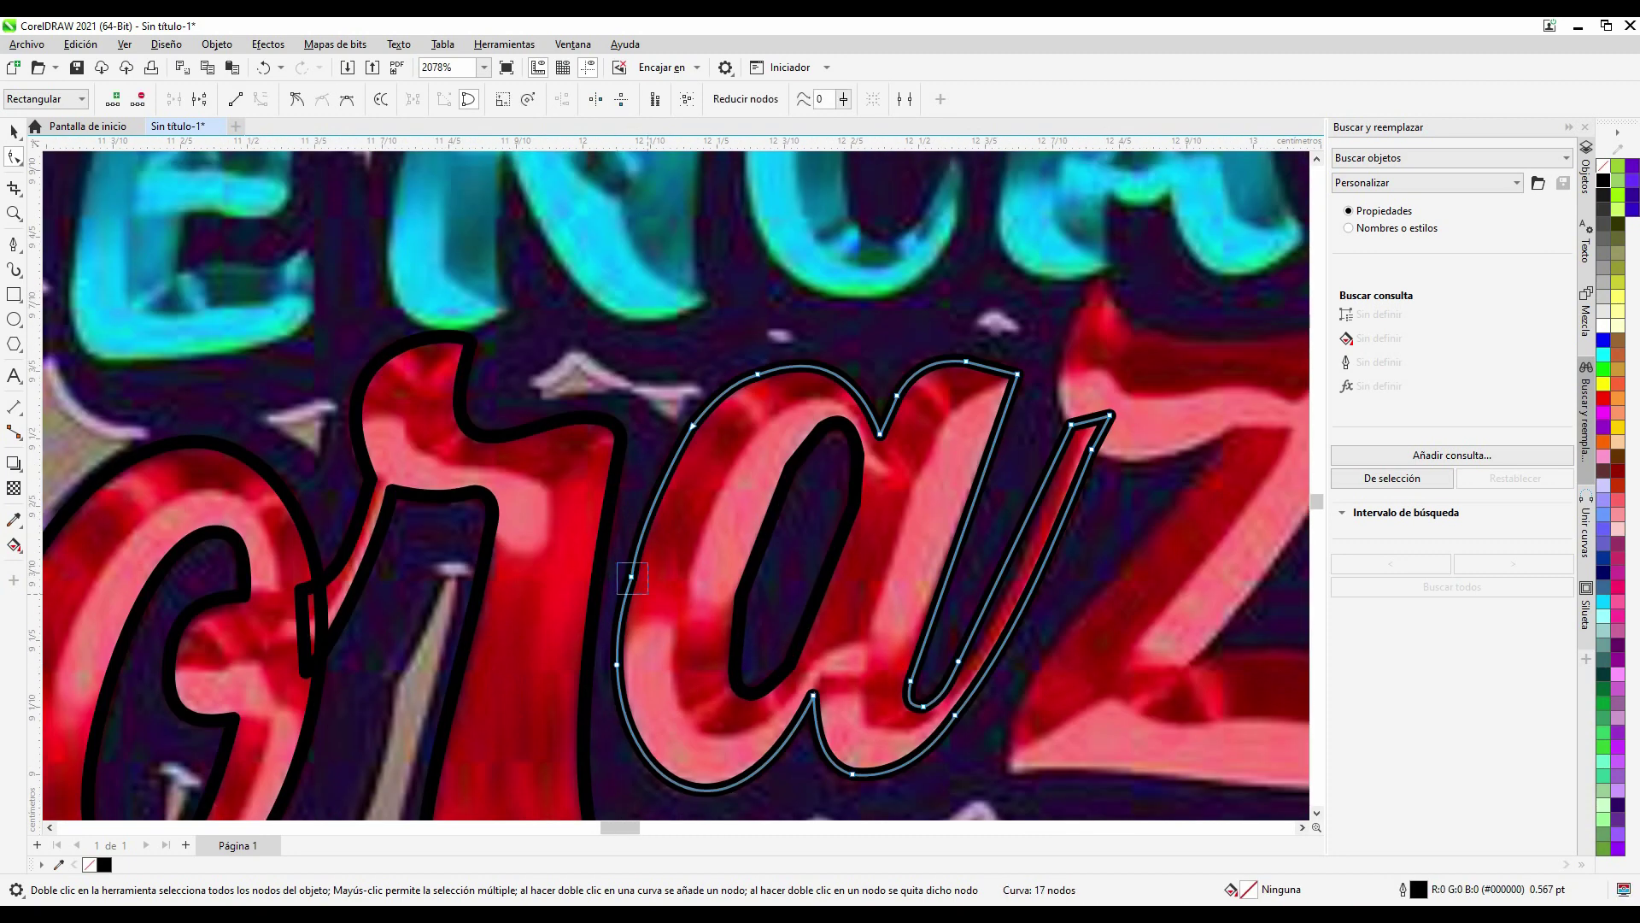
scroll(823, 295, "up", 2)
key("Delete")
scroll(1068, 346, "down", 4)
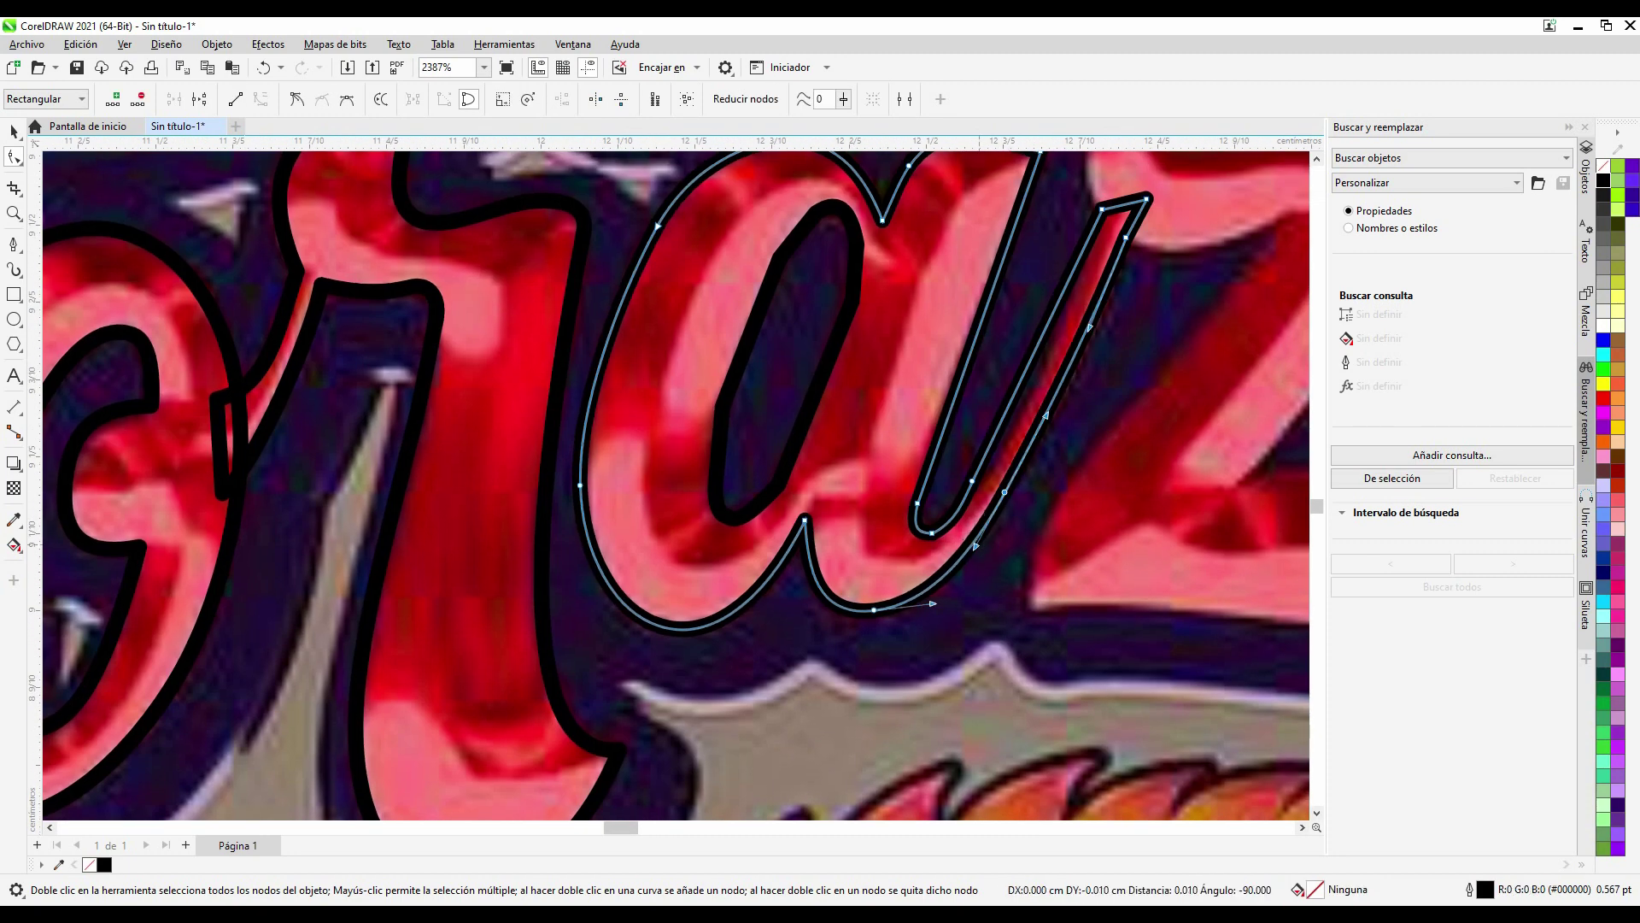
key("Delete")
scroll(674, 486, "down", 4)
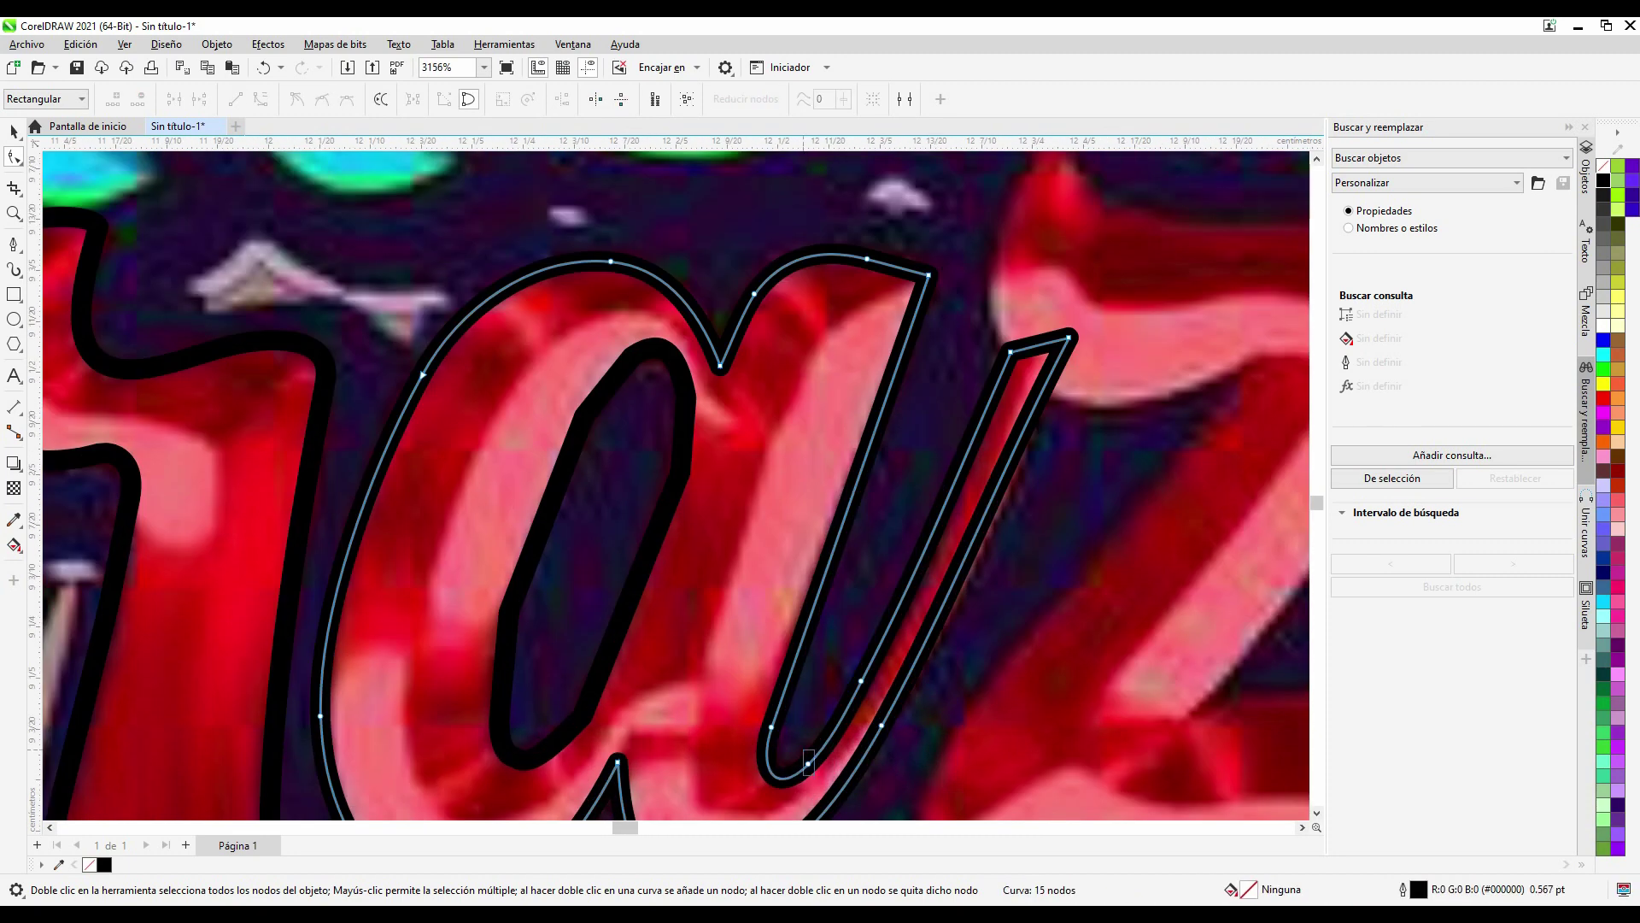
scroll(675, 485, "up", 4)
scroll(675, 478, "down", 4)
scroll(675, 478, "up", 4)
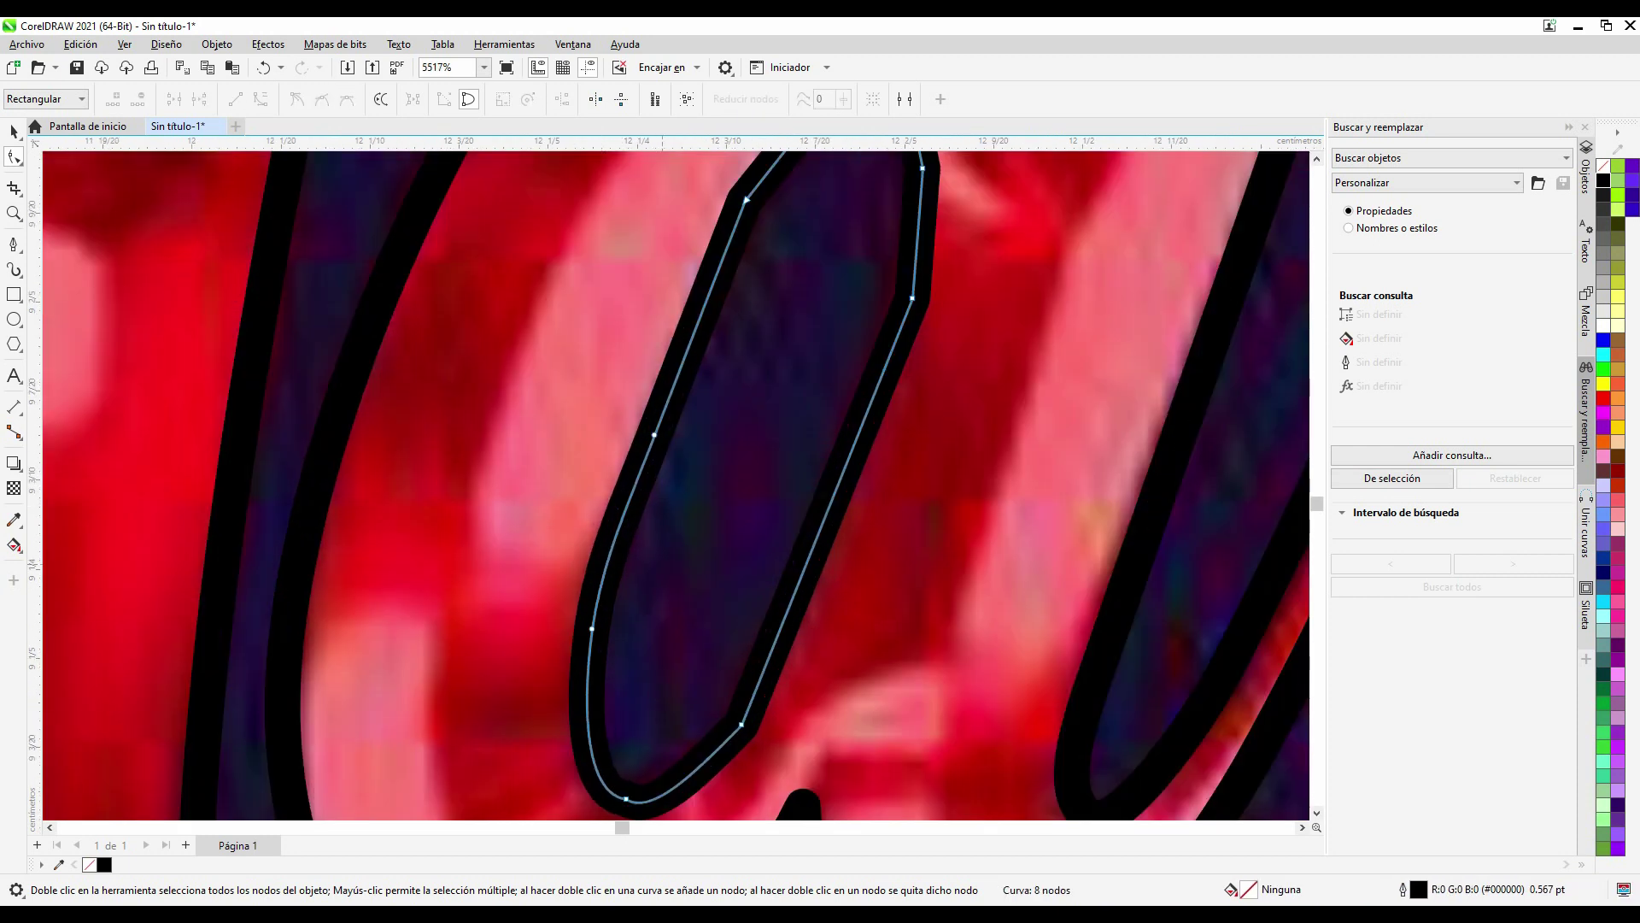
key("Delete")
scroll(516, 769, "down", 4)
scroll(516, 769, "up", 4)
scroll(347, 557, "down", 4)
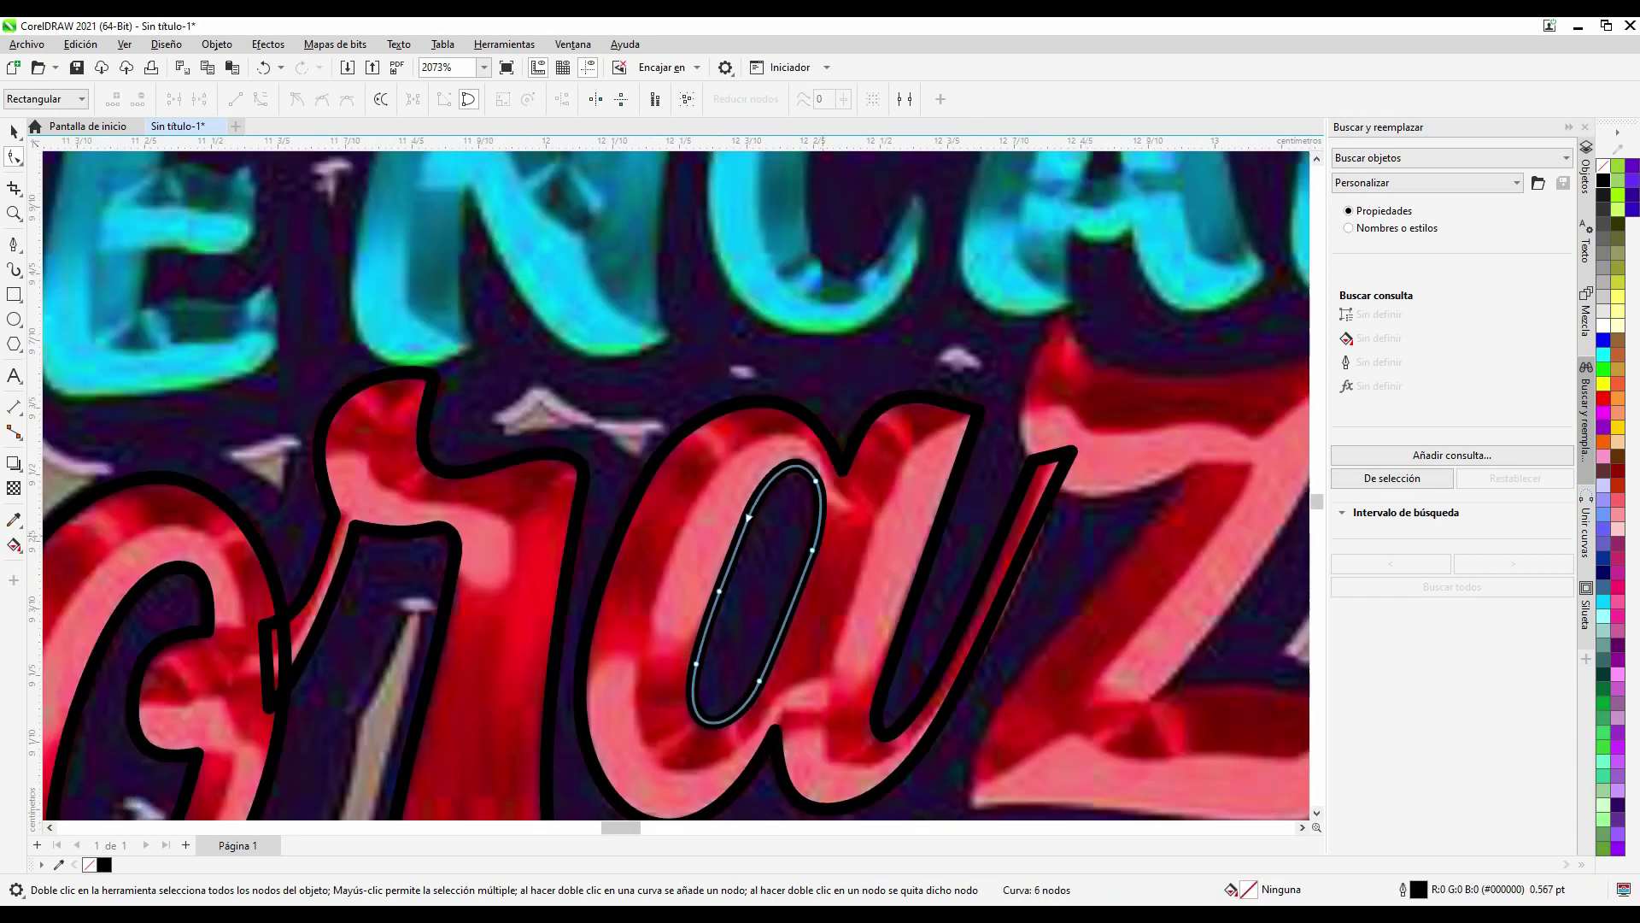
scroll(348, 557, "up", 4)
scroll(348, 557, "down", 3)
left_click(342, 557)
scroll(348, 557, "up", 2)
Step: Close the z outline and adjust the node at its bottom
scroll(880, 688, "down", 3)
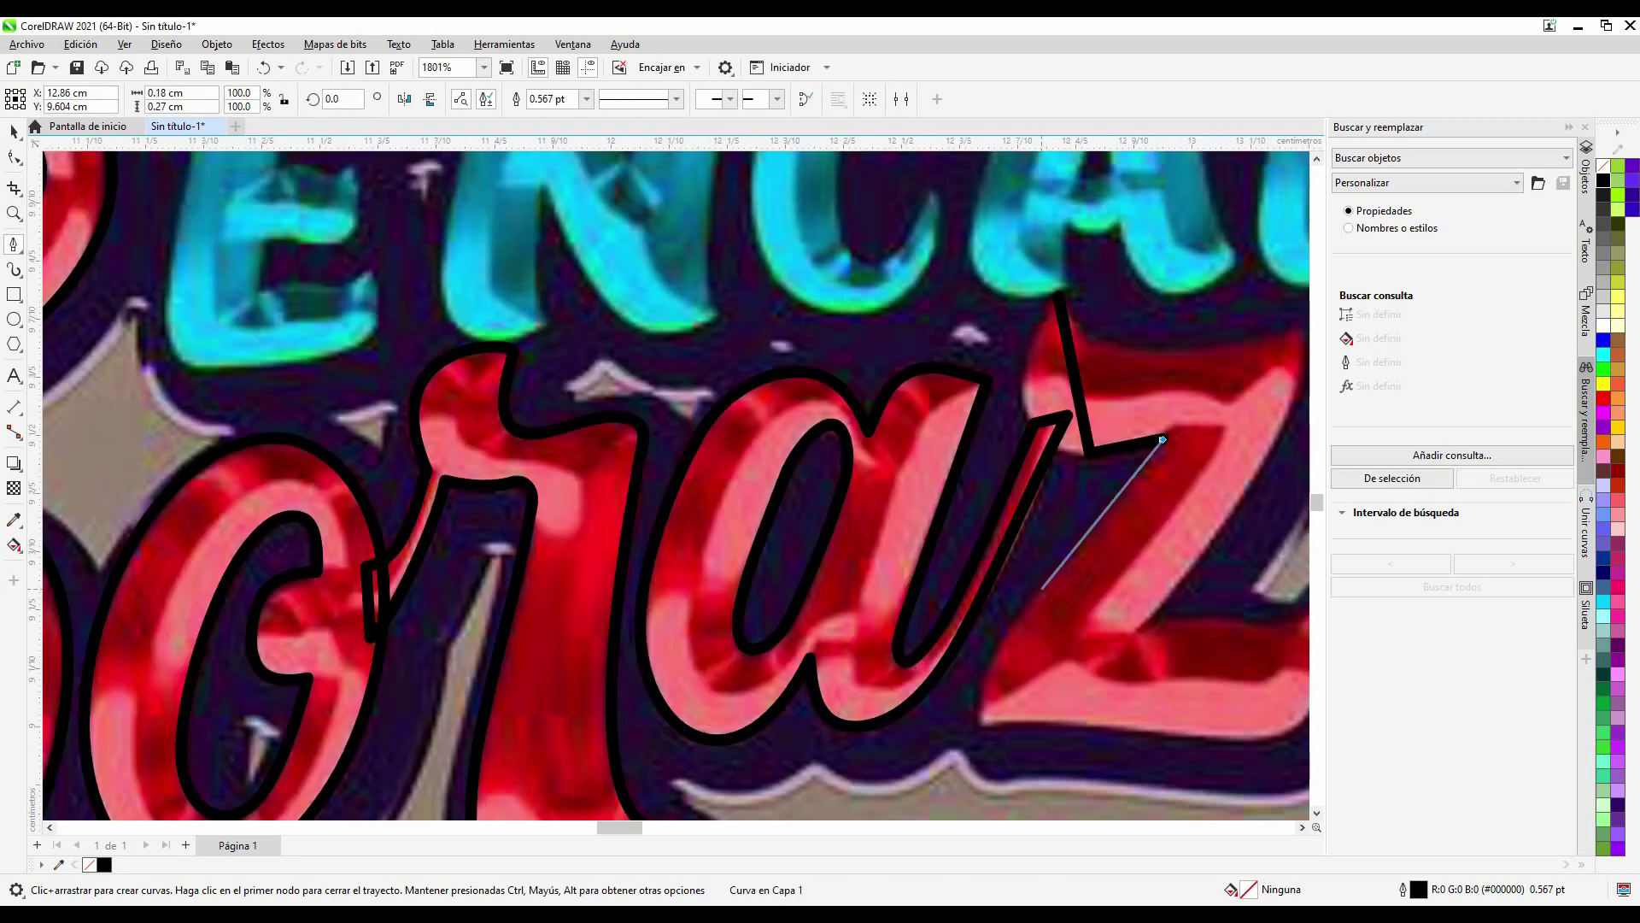
scroll(880, 689, "up", 3)
key("F5")
left_click(986, 316)
key("F10")
scroll(922, 290, "up", 3)
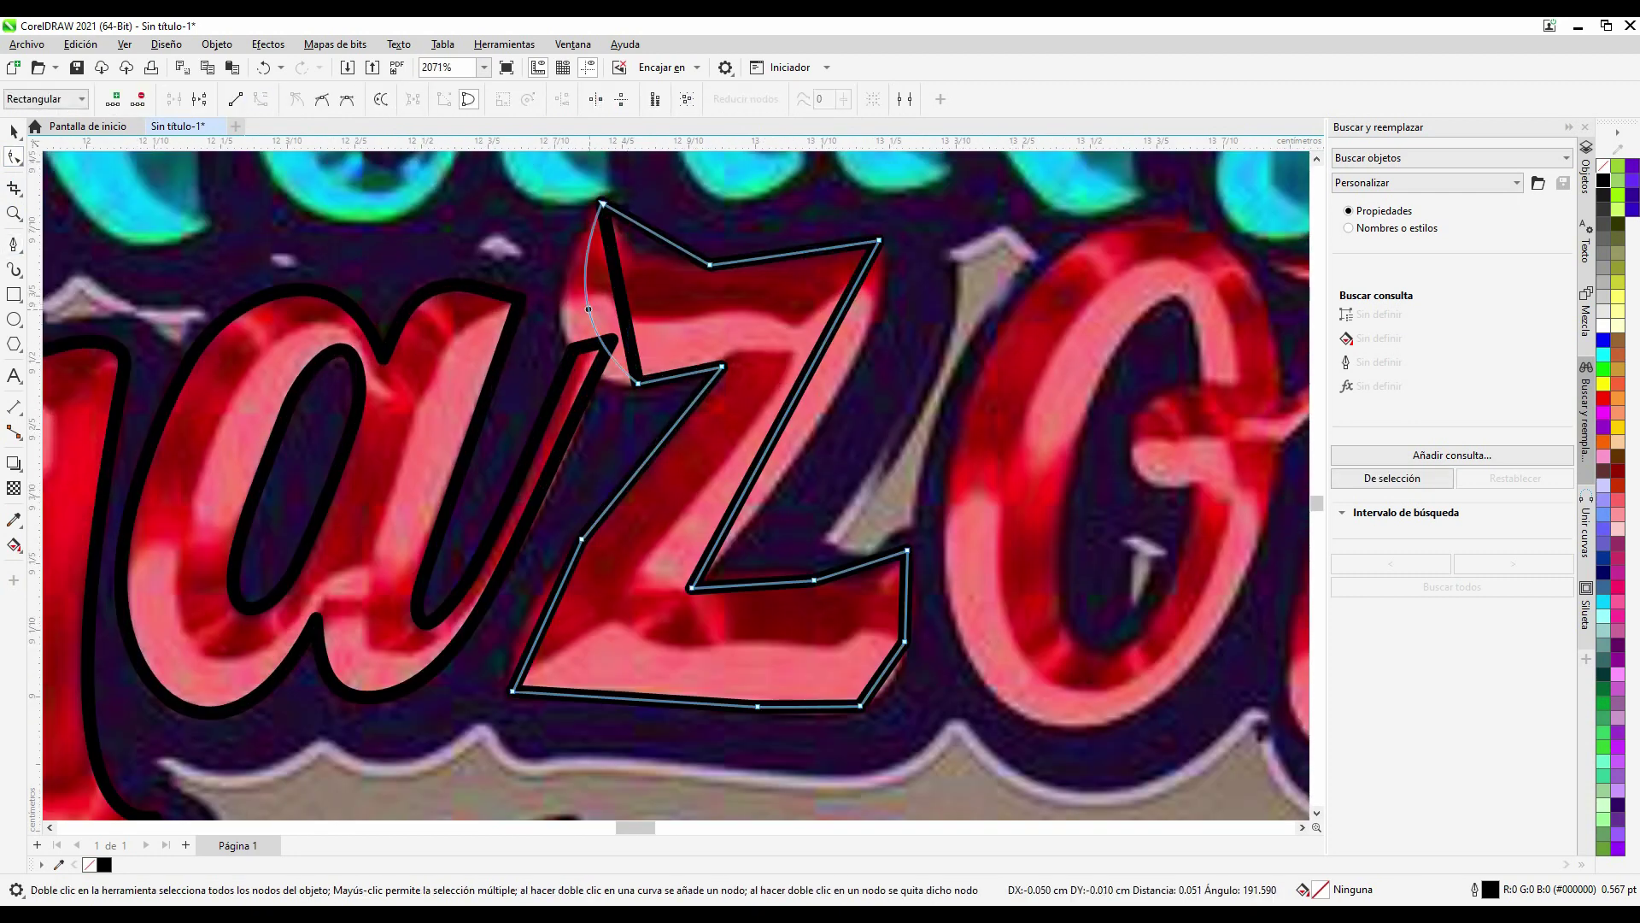
scroll(461, 240, "down", 4)
scroll(683, 461, "up", 4)
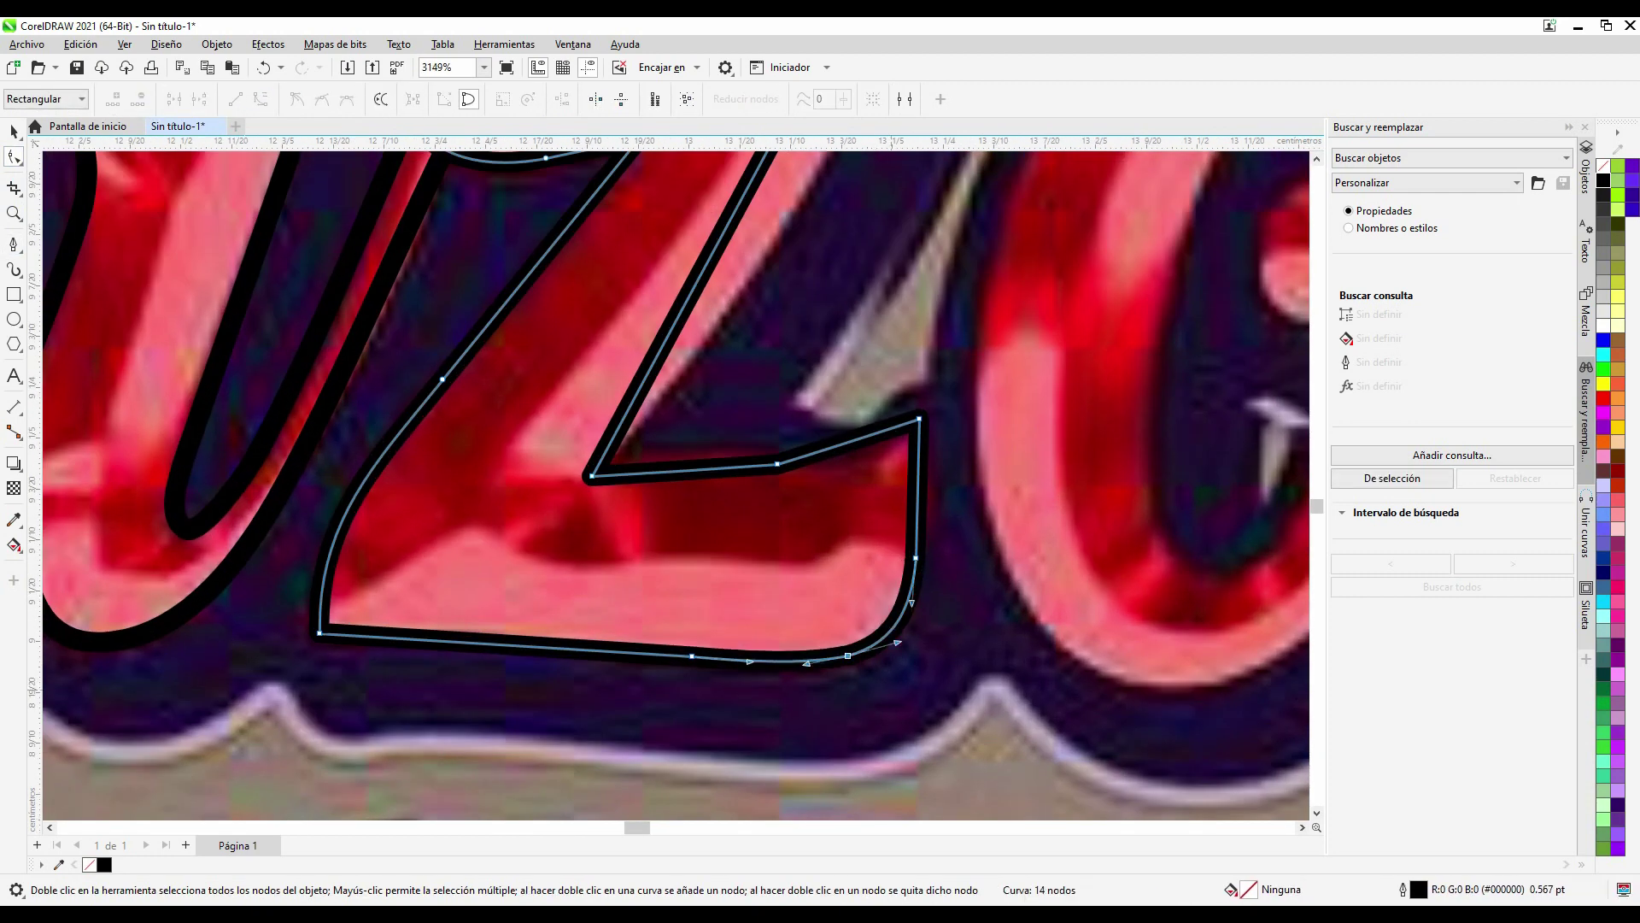
left_click(683, 459)
scroll(675, 482, "down", 3)
scroll(674, 482, "up", 3)
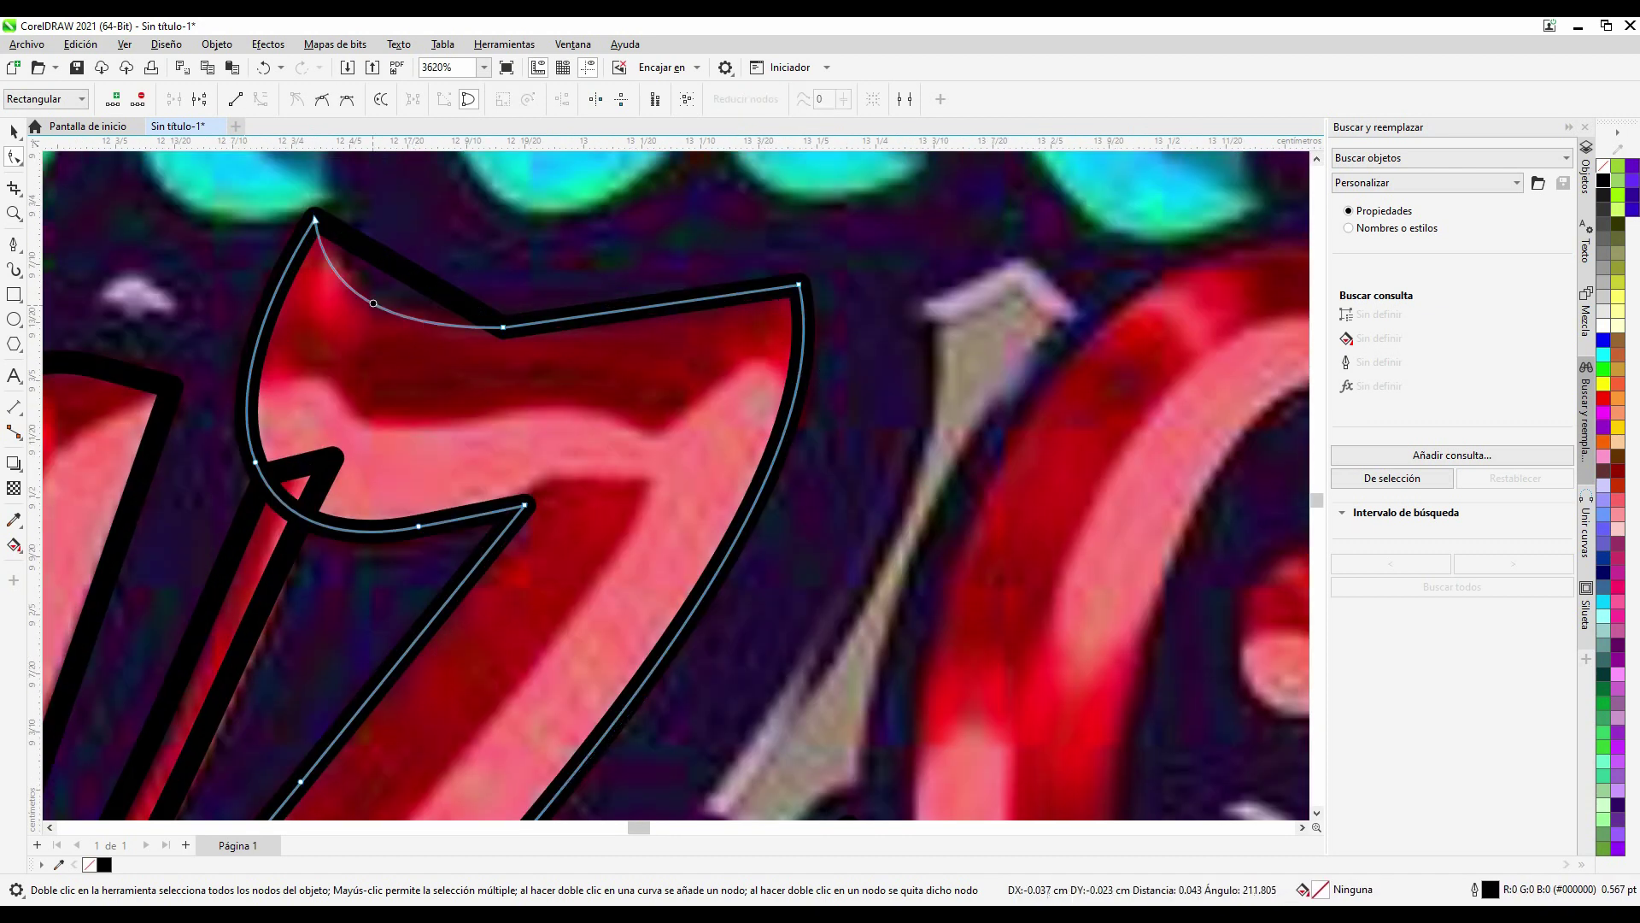
scroll(675, 483, "up", 1)
scroll(675, 483, "up", 1)
scroll(675, 482, "down", 4)
Step: Trace the n and bend its top and lower-right segments to fit
left_click(687, 273)
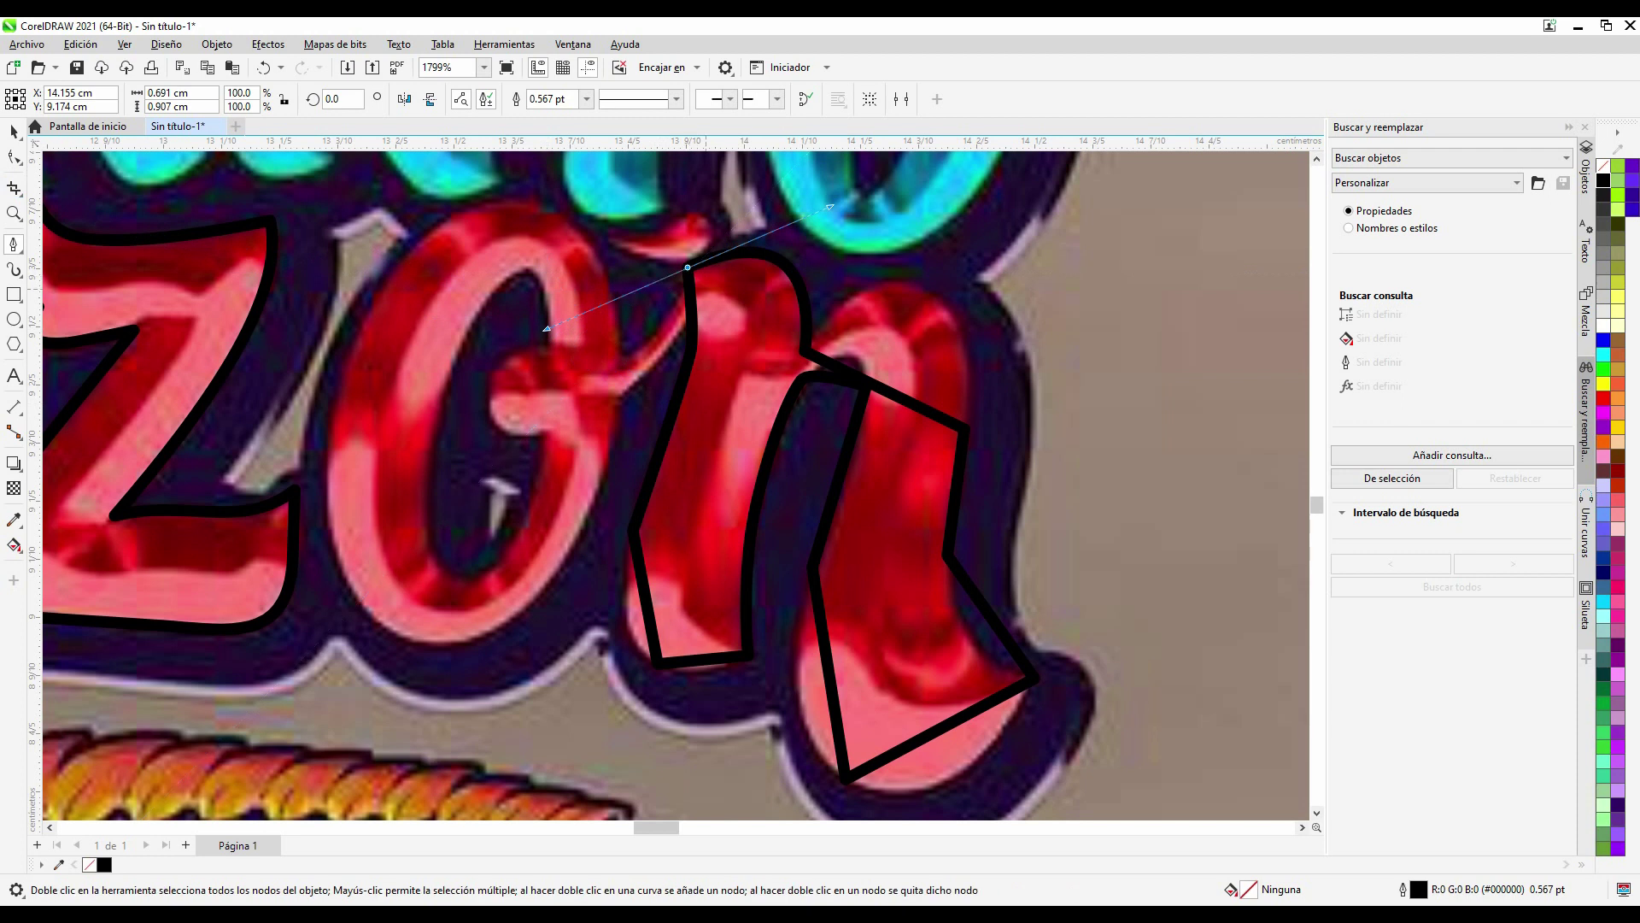
key("F10")
scroll(735, 256, "up", 1)
left_click_drag(752, 316, 784, 268)
scroll(855, 478, "down", 10)
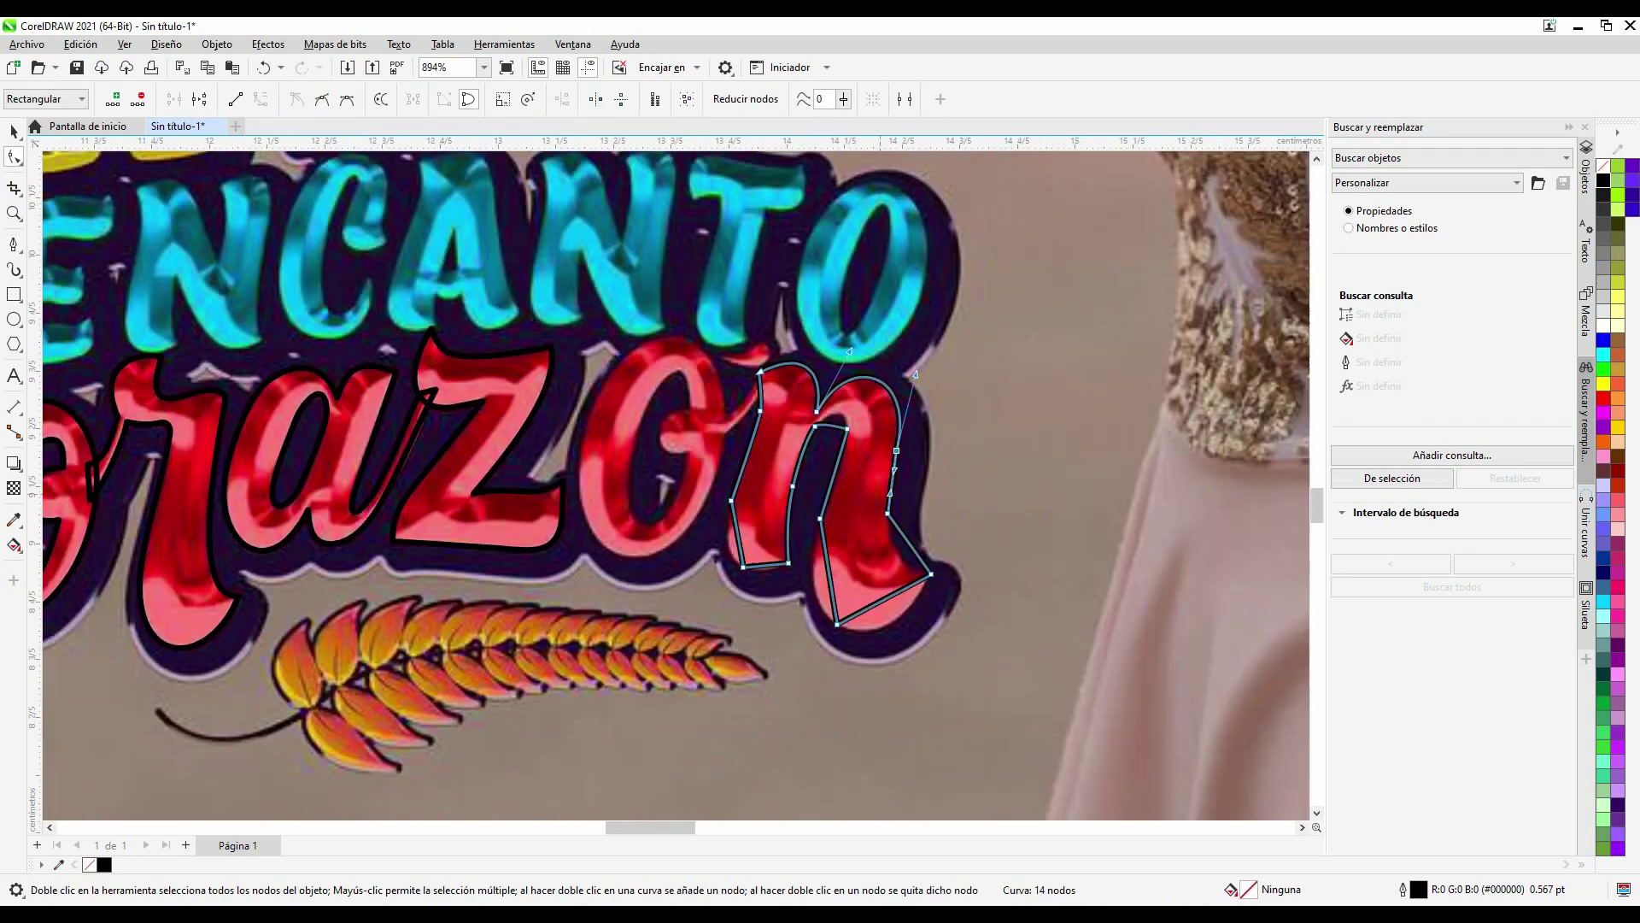
scroll(854, 478, "up", 9)
scroll(855, 478, "up", 3)
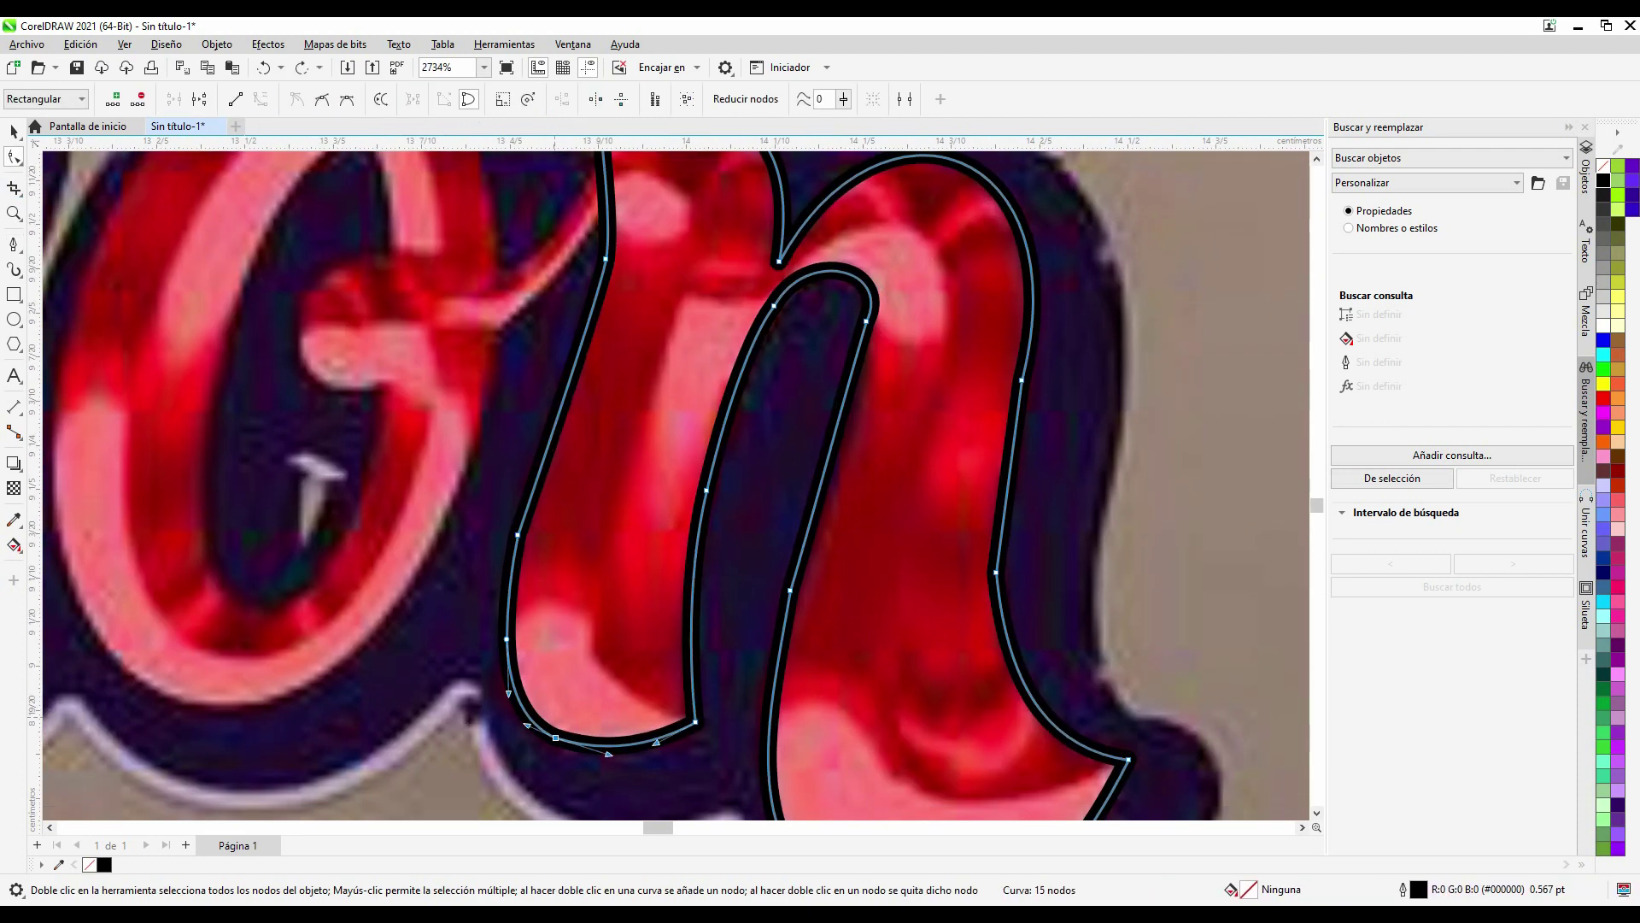
scroll(632, 590, "down", 1)
scroll(675, 487, "down", 2)
left_click(991, 662)
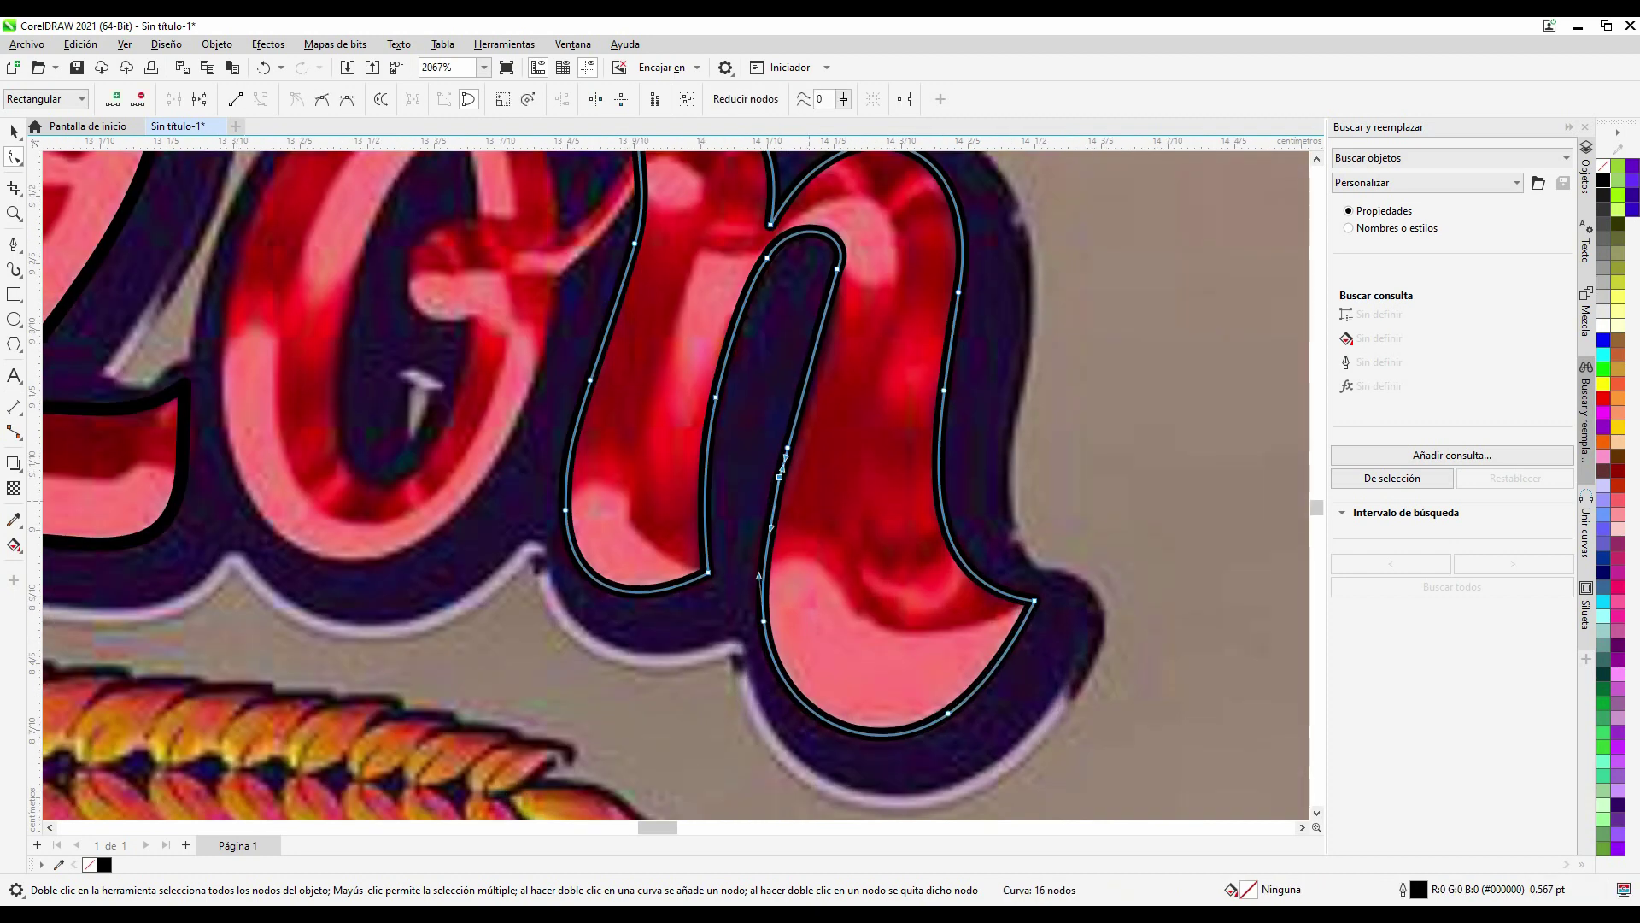
scroll(675, 487, "up", 2)
scroll(675, 487, "down", 5)
scroll(675, 487, "up", 3)
Step: Adjust the small 4-node connector stroke joining the o and n
key("space")
key("Escape")
scroll(979, 369, "up", 3)
scroll(979, 369, "up", 1)
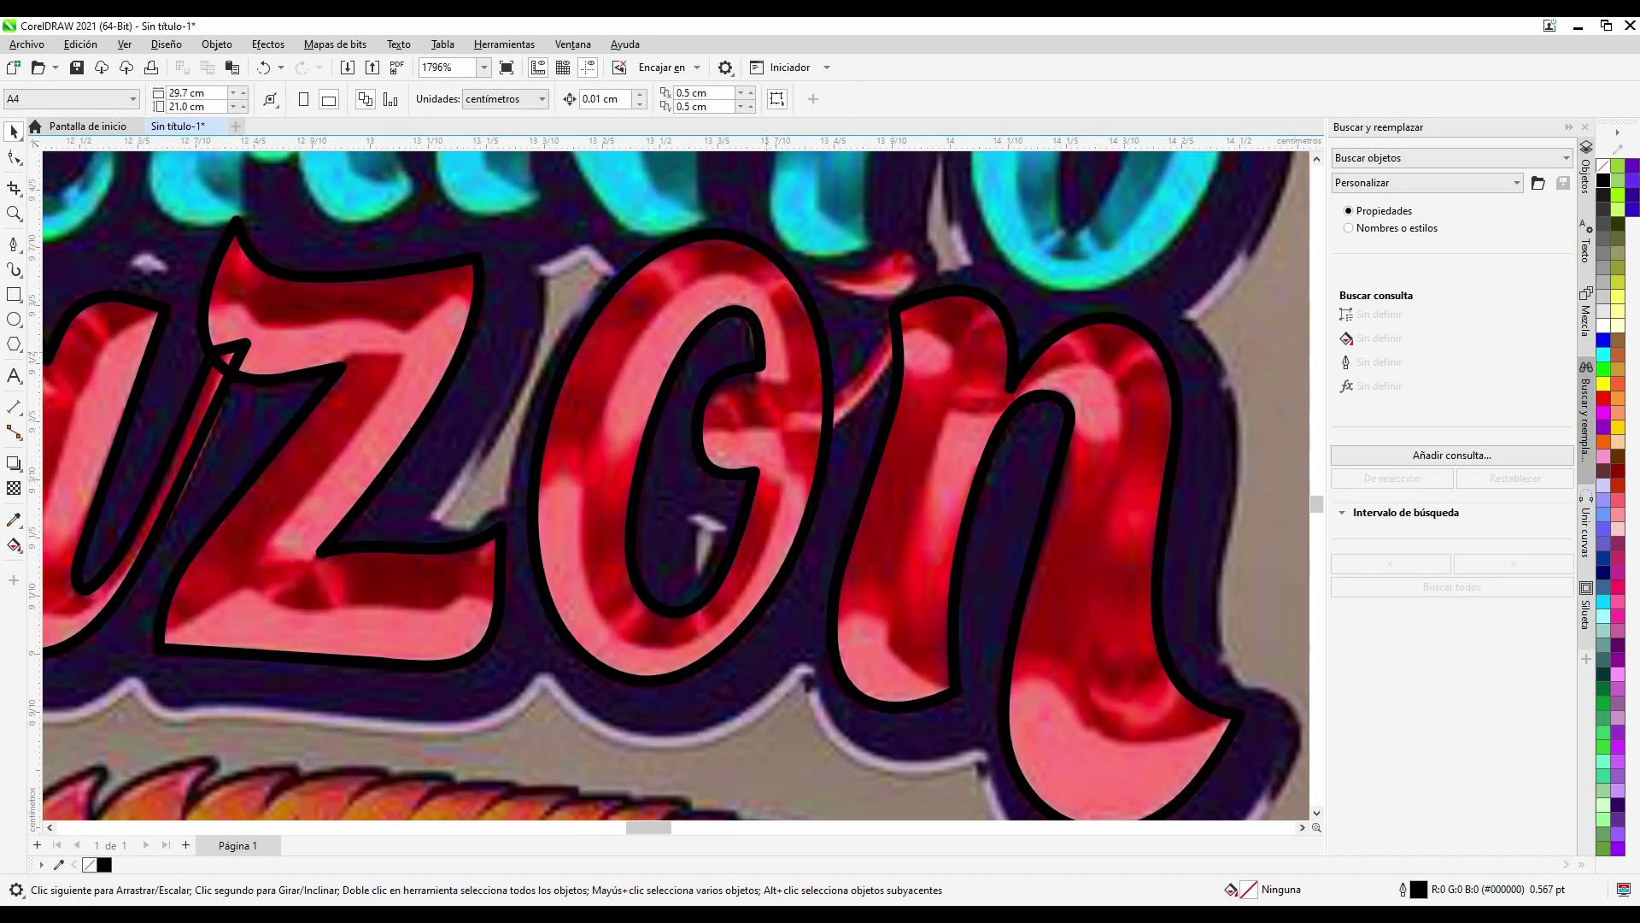
scroll(820, 478, "down", 2)
scroll(820, 478, "up", 3)
key("F10")
left_click(888, 512)
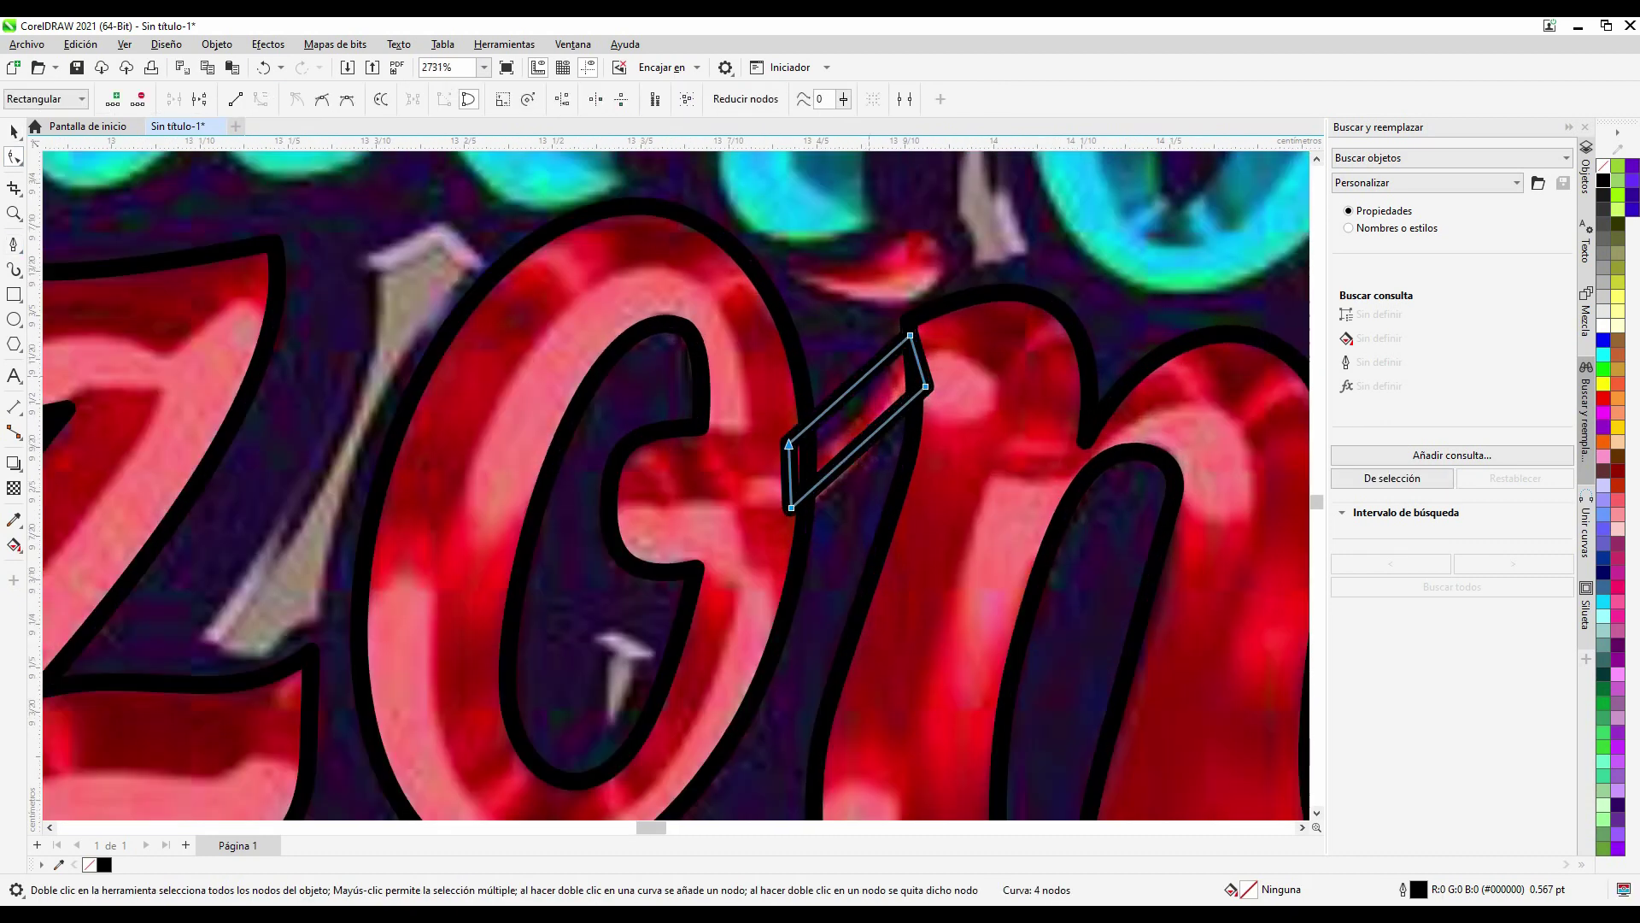
scroll(674, 478, "down", 2)
scroll(675, 478, "down", 2)
scroll(674, 478, "down", 2)
key("F5")
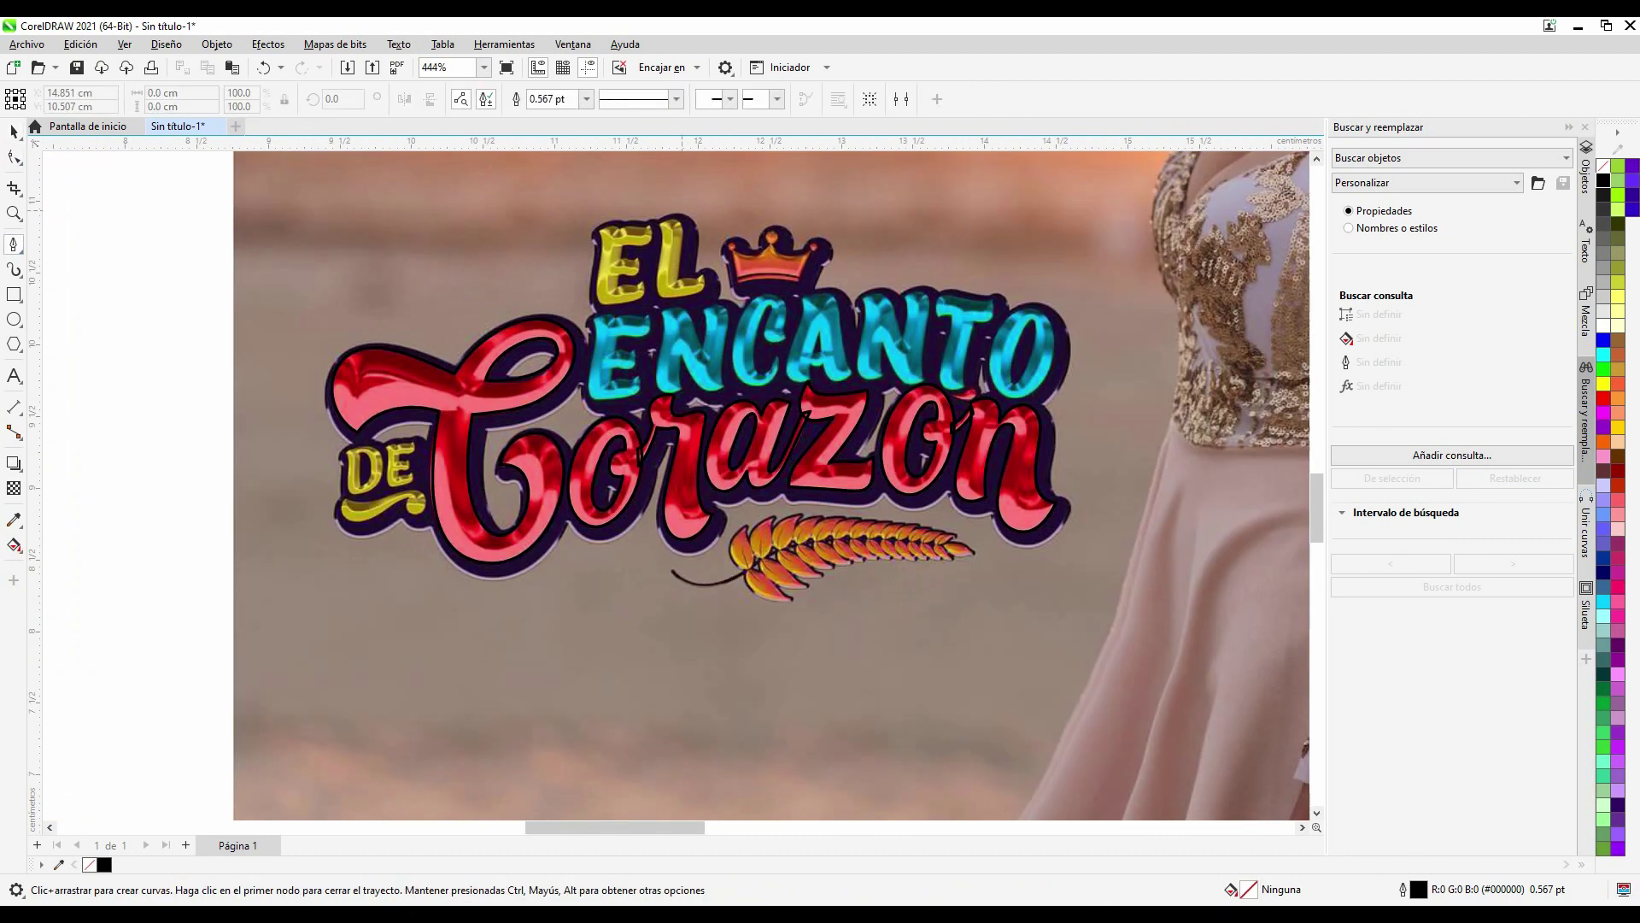
Step: Trace the E of EL, convert its segments to curves and delete an extra node
scroll(636, 256, "up", 5)
left_click(598, 355)
scroll(649, 385, "down", 4)
scroll(649, 384, "up", 4)
left_click(645, 513)
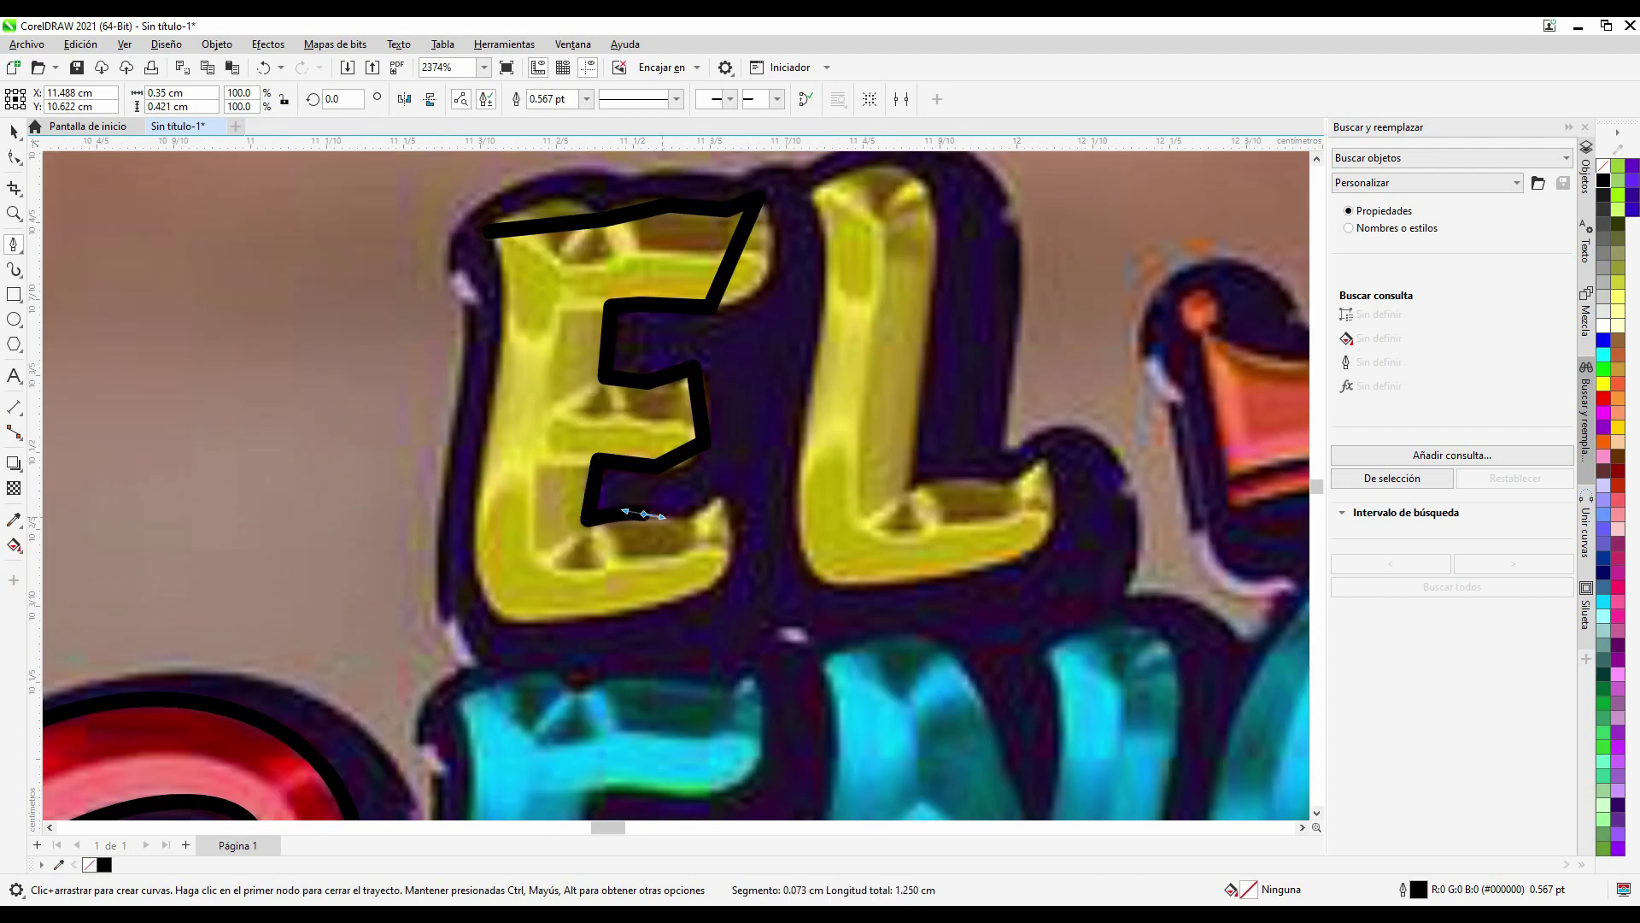
left_click(478, 632)
key("F10")
scroll(675, 483, "down", 3)
scroll(675, 482, "down", 2)
scroll(675, 483, "up", 6)
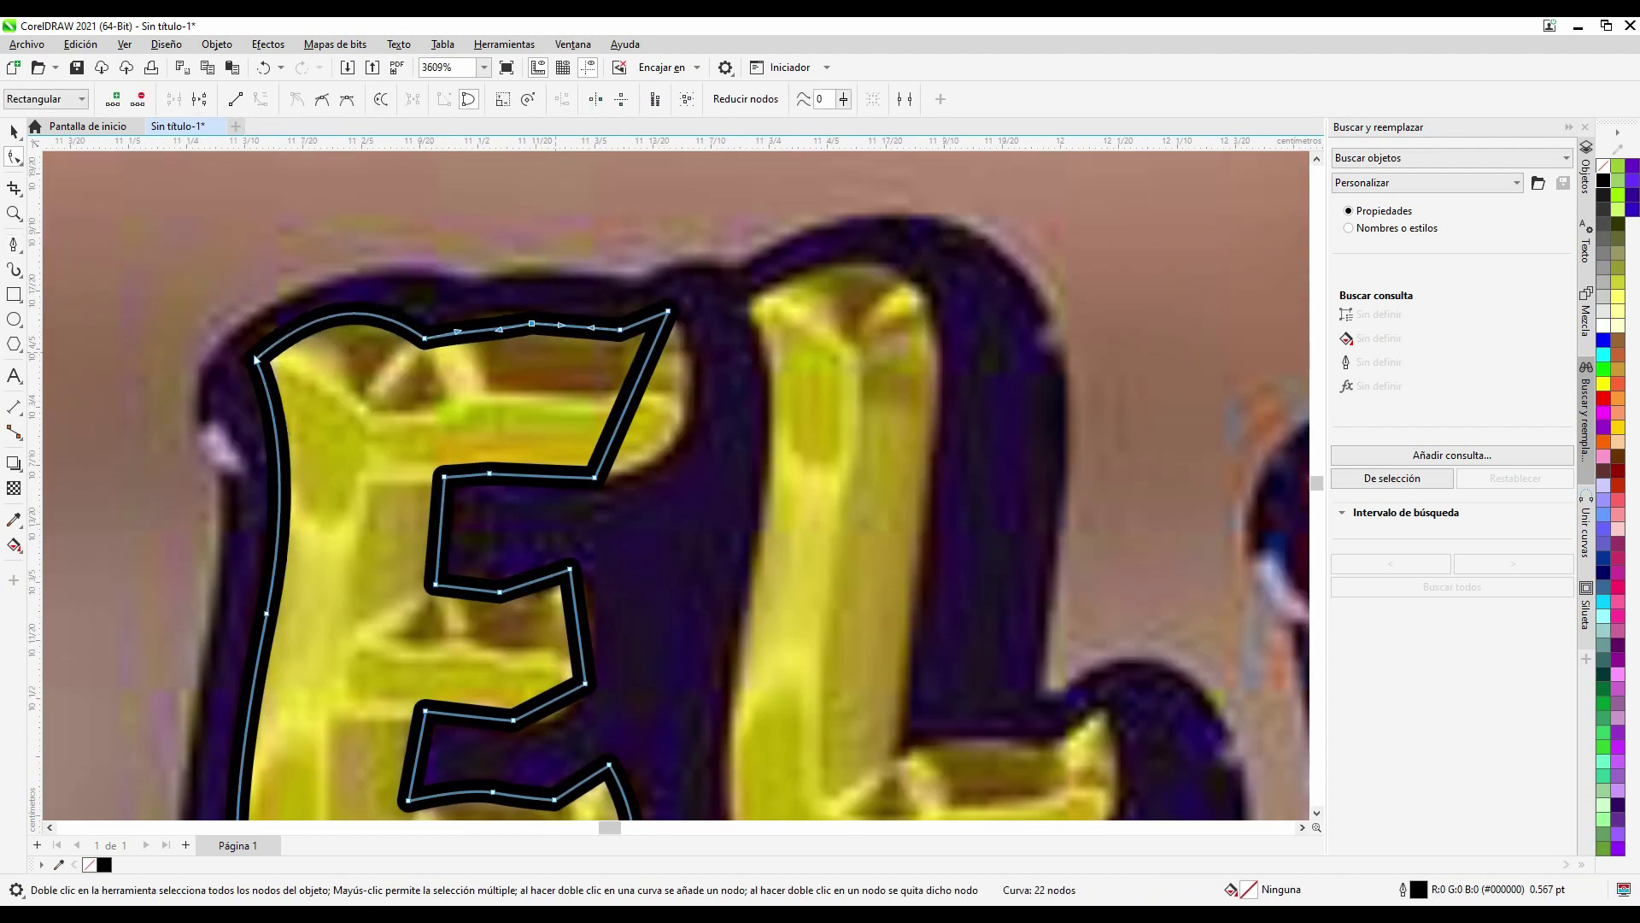
scroll(444, 598, "down", 1)
scroll(444, 598, "down", 1)
left_click(745, 99)
scroll(445, 598, "down", 1)
scroll(444, 598, "up", 4)
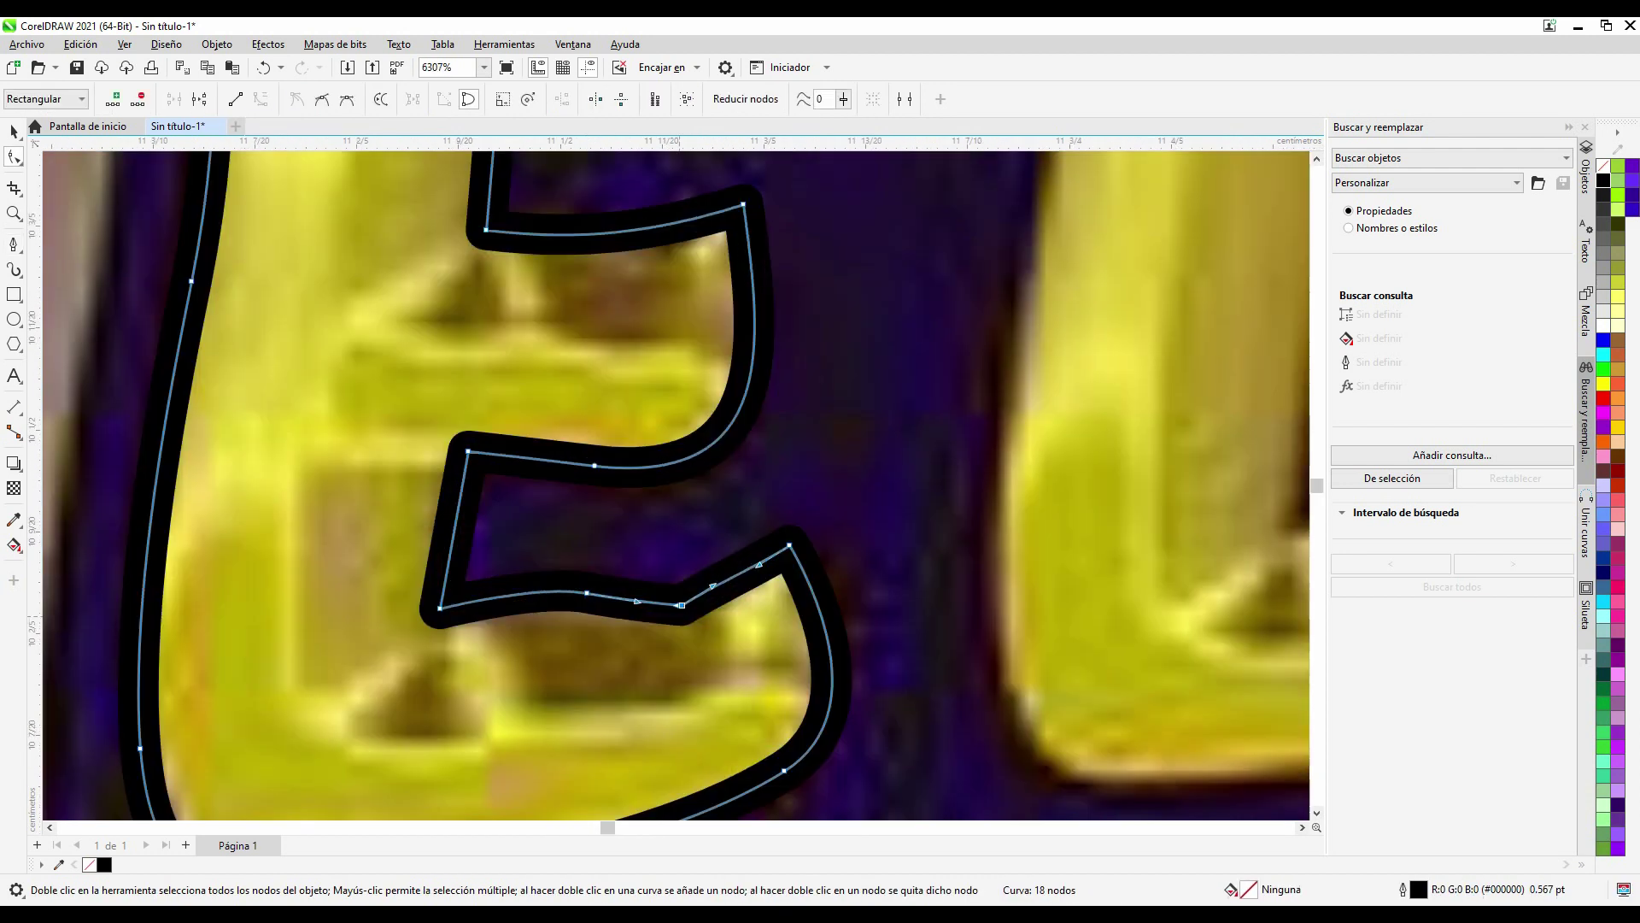
key("Delete")
scroll(775, 468, "down", 2)
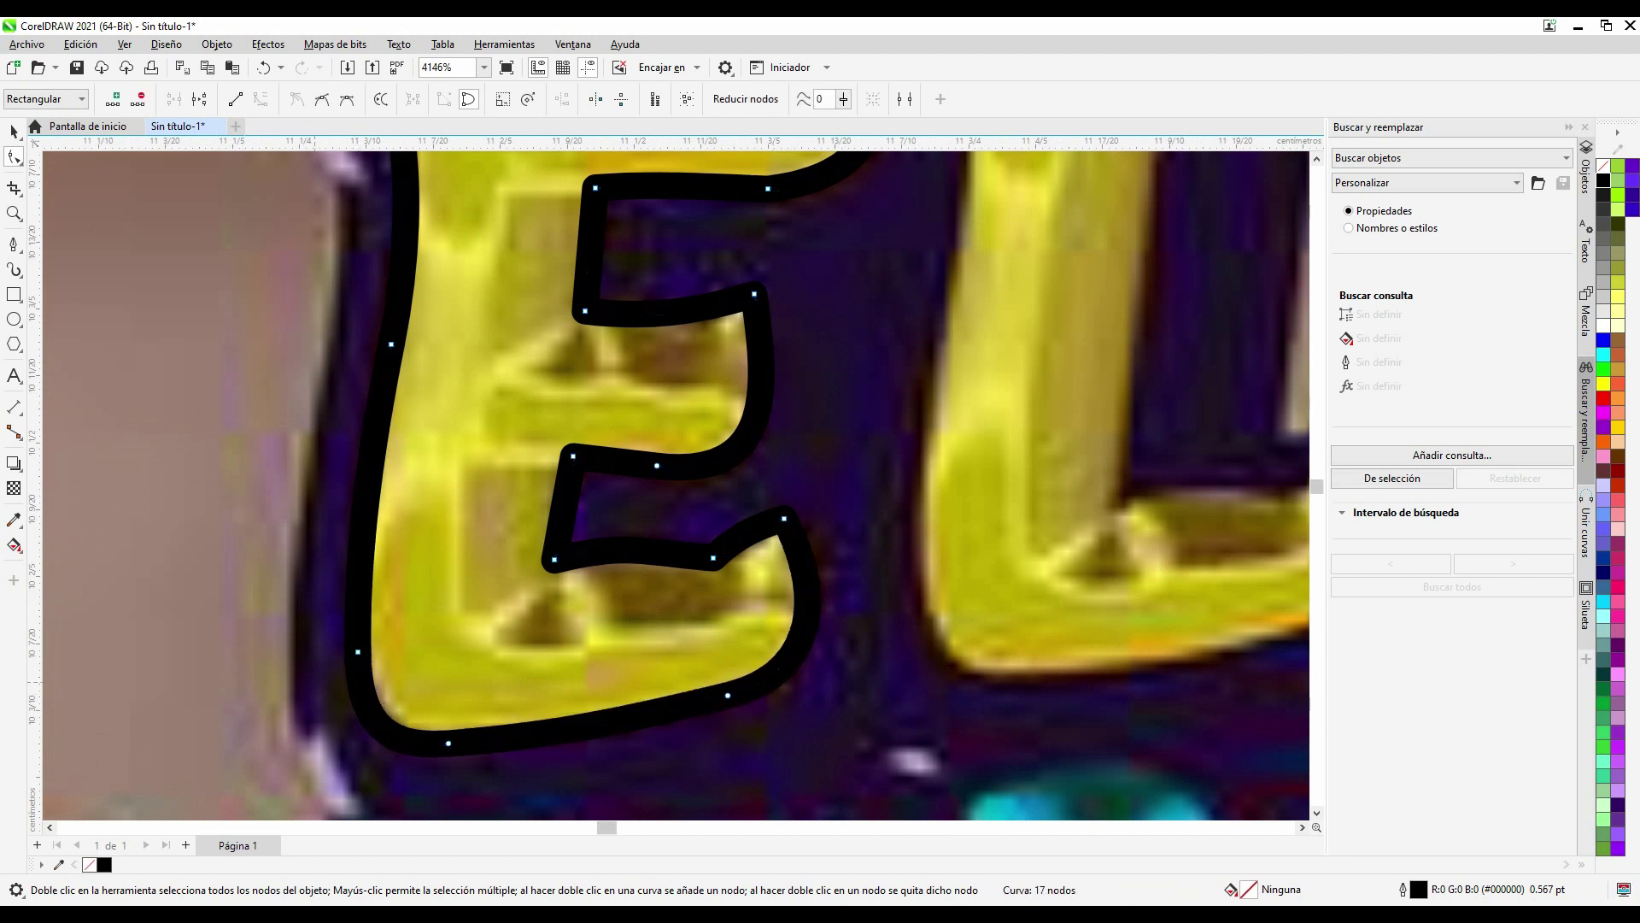
Step: Trace a closed outline around the L and reshape its lower-right curve
key("F5")
scroll(675, 483, "down", 3)
scroll(675, 482, "up", 2)
scroll(675, 483, "down", 2)
scroll(675, 483, "down", 1)
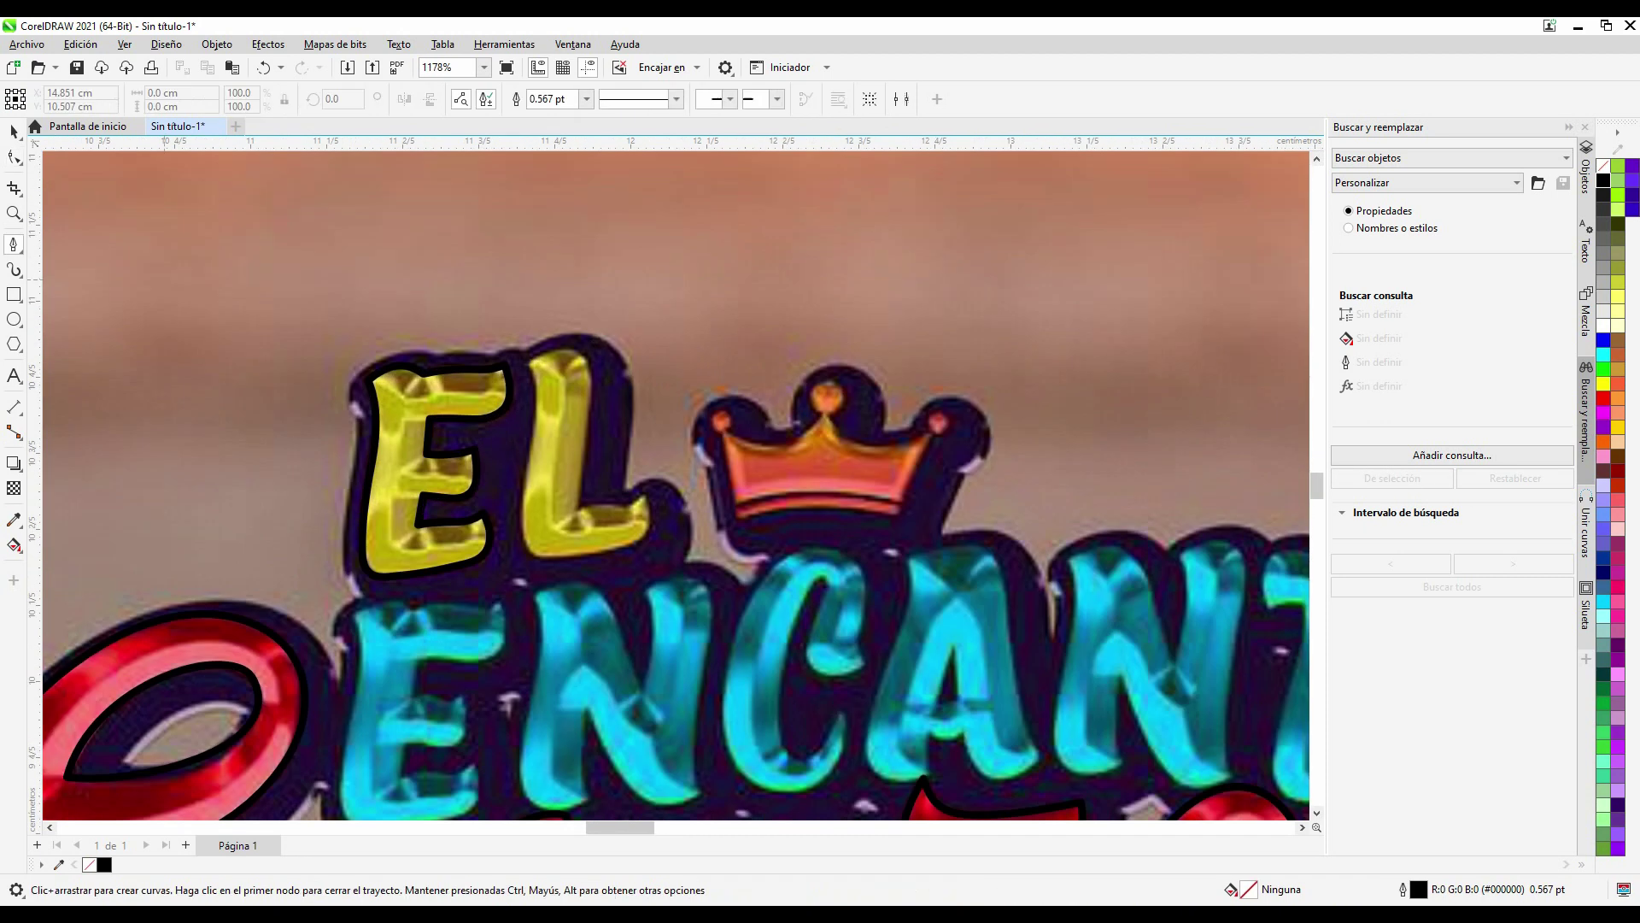
scroll(557, 380, "up", 1)
left_click(666, 627)
left_click(515, 348)
key("F10")
scroll(598, 478, "up", 1)
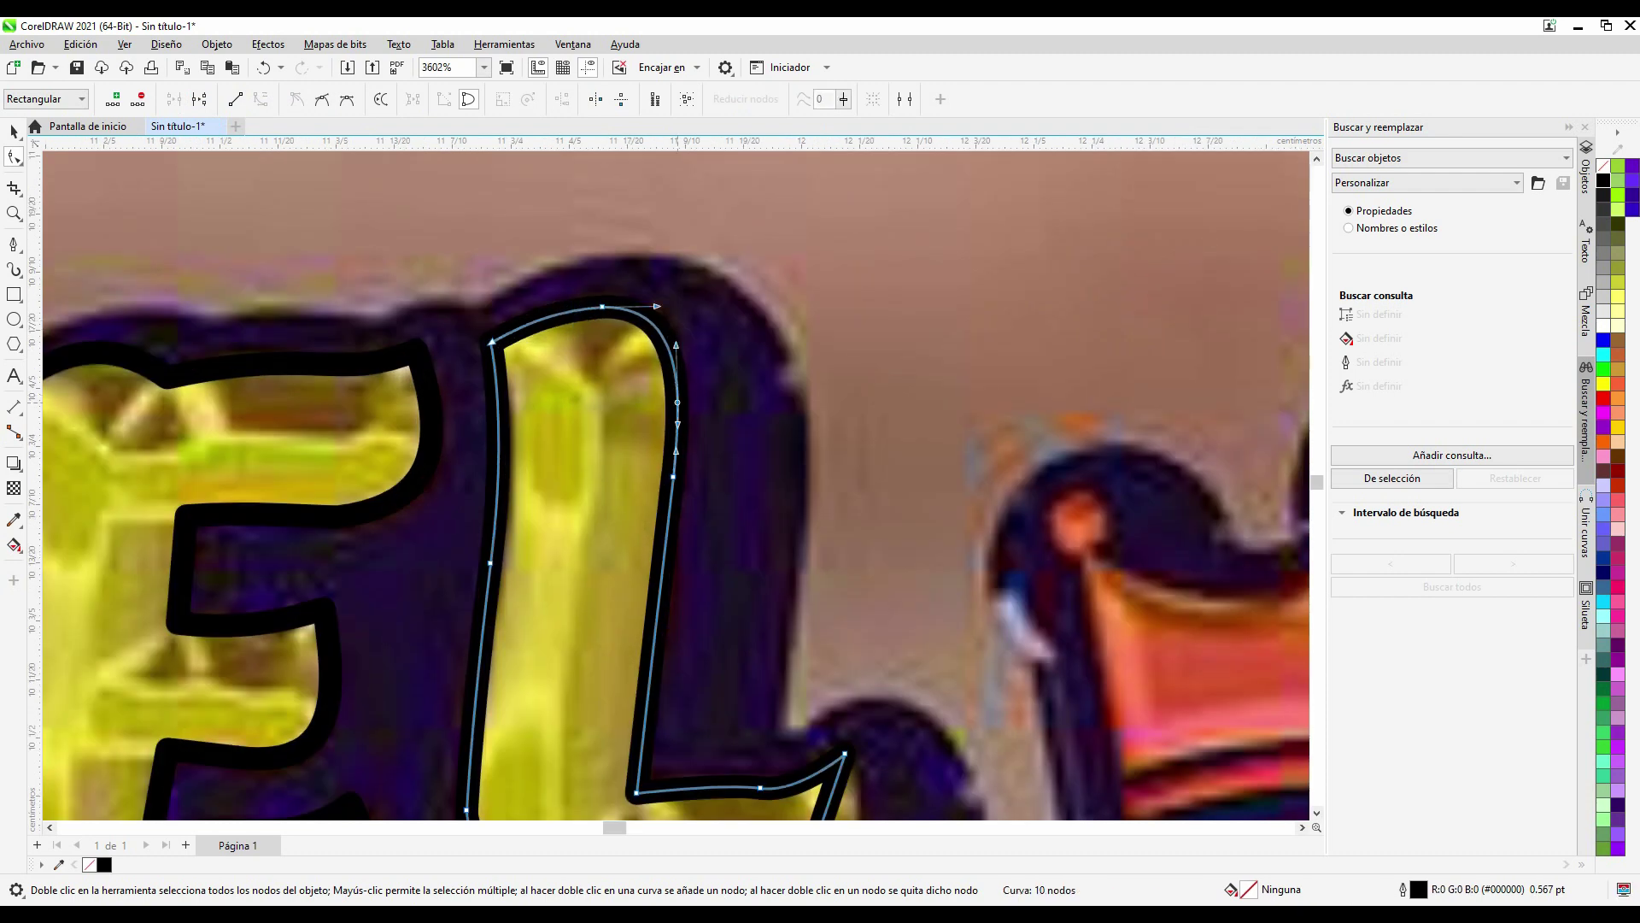
scroll(598, 479, "up", 1)
scroll(598, 479, "down", 1)
scroll(649, 726, "up", 1)
left_click(855, 685)
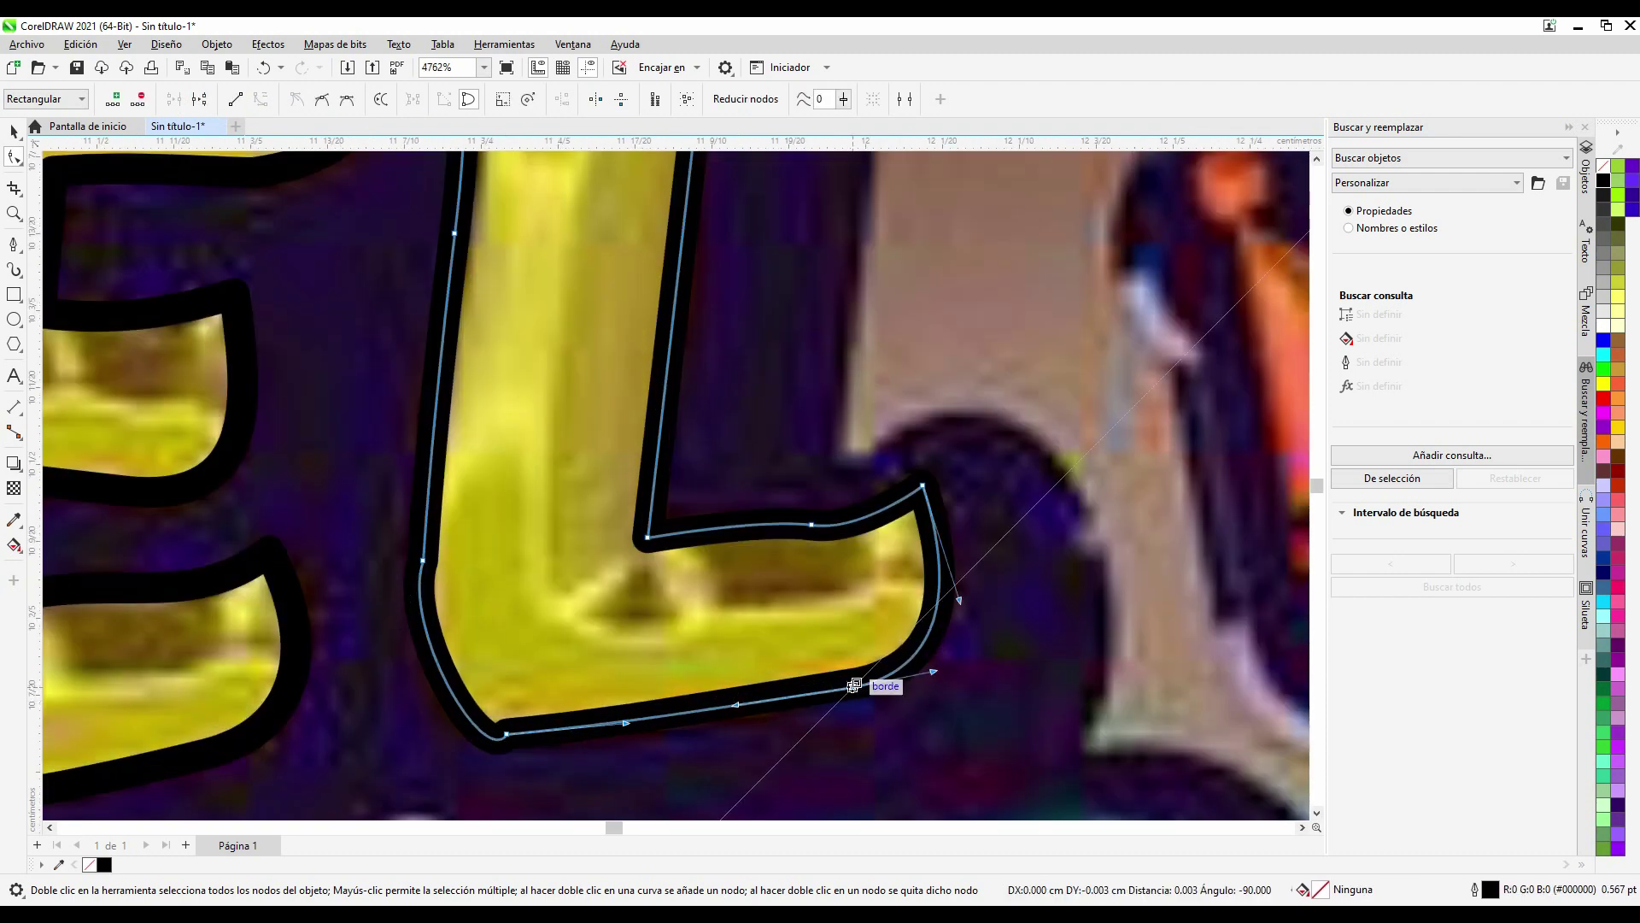
scroll(586, 535, "down", 5)
key("space")
Step: Close the traced black outline around the N and refine its nodes
scroll(586, 535, "up", 3)
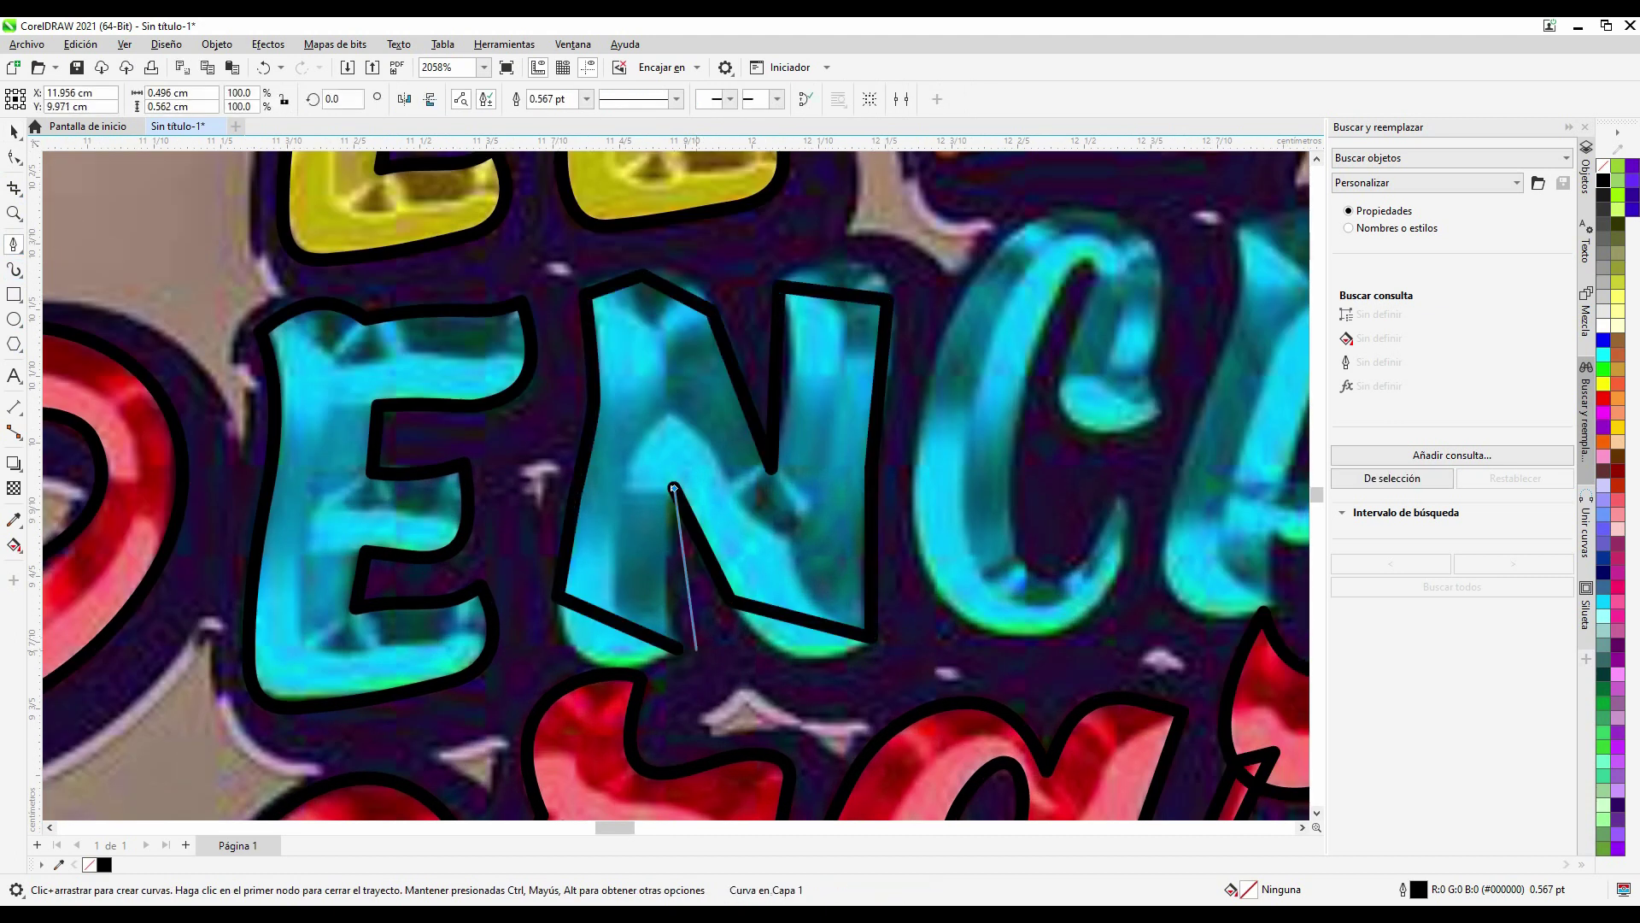
left_click(677, 648)
key("F10")
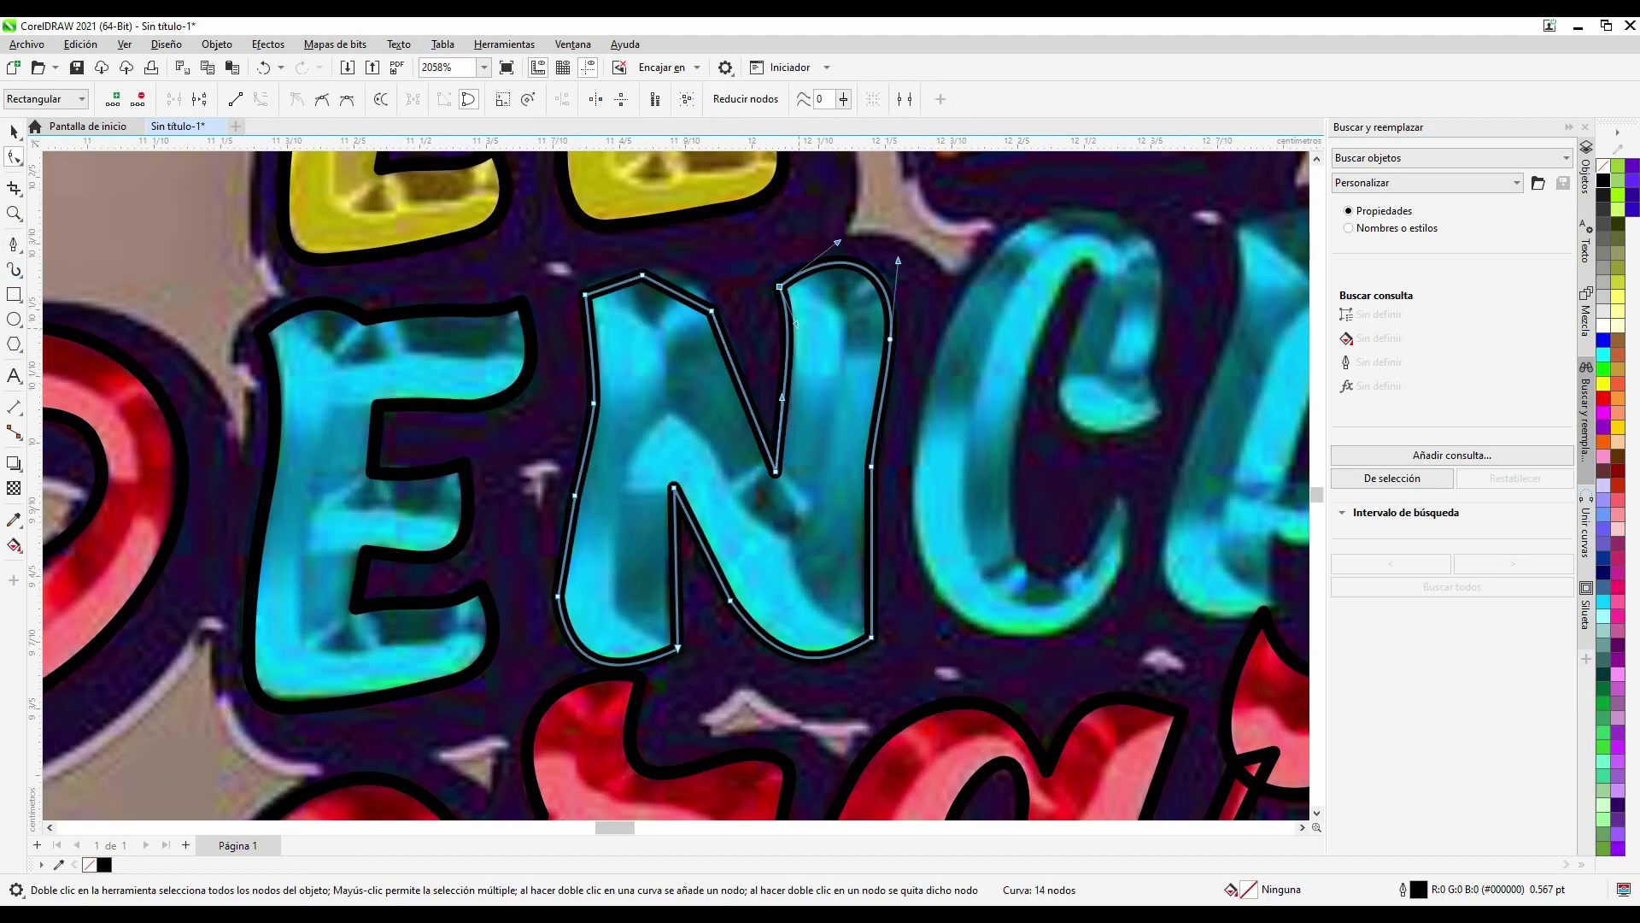
scroll(621, 256, "up", 2)
scroll(868, 209, "down", 1)
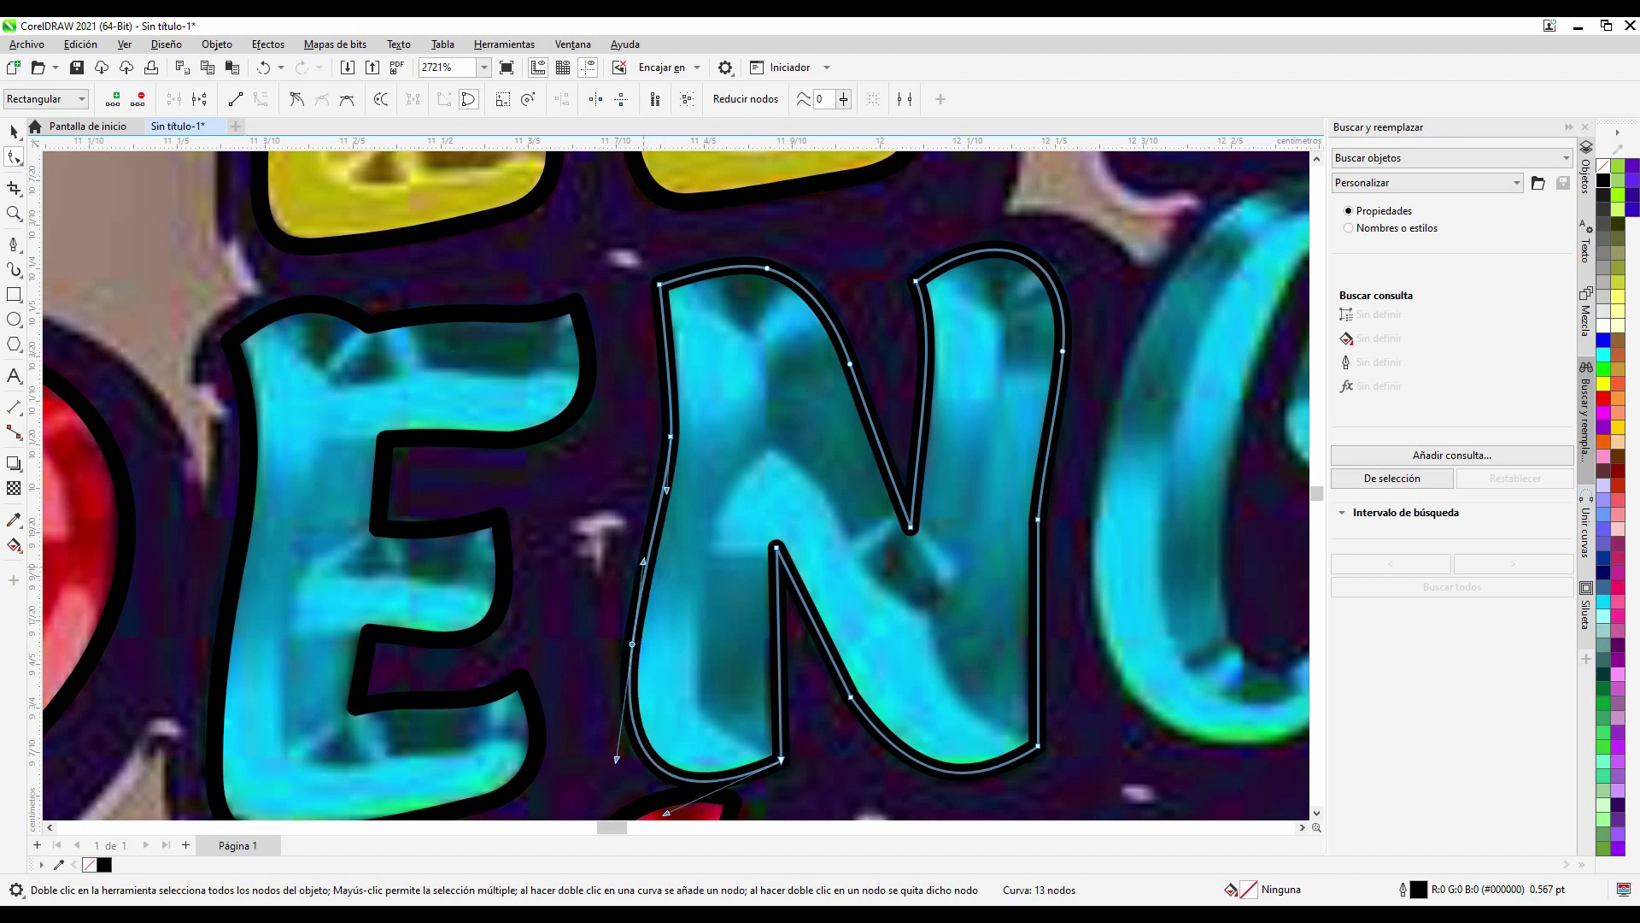
scroll(768, 428, "down", 3)
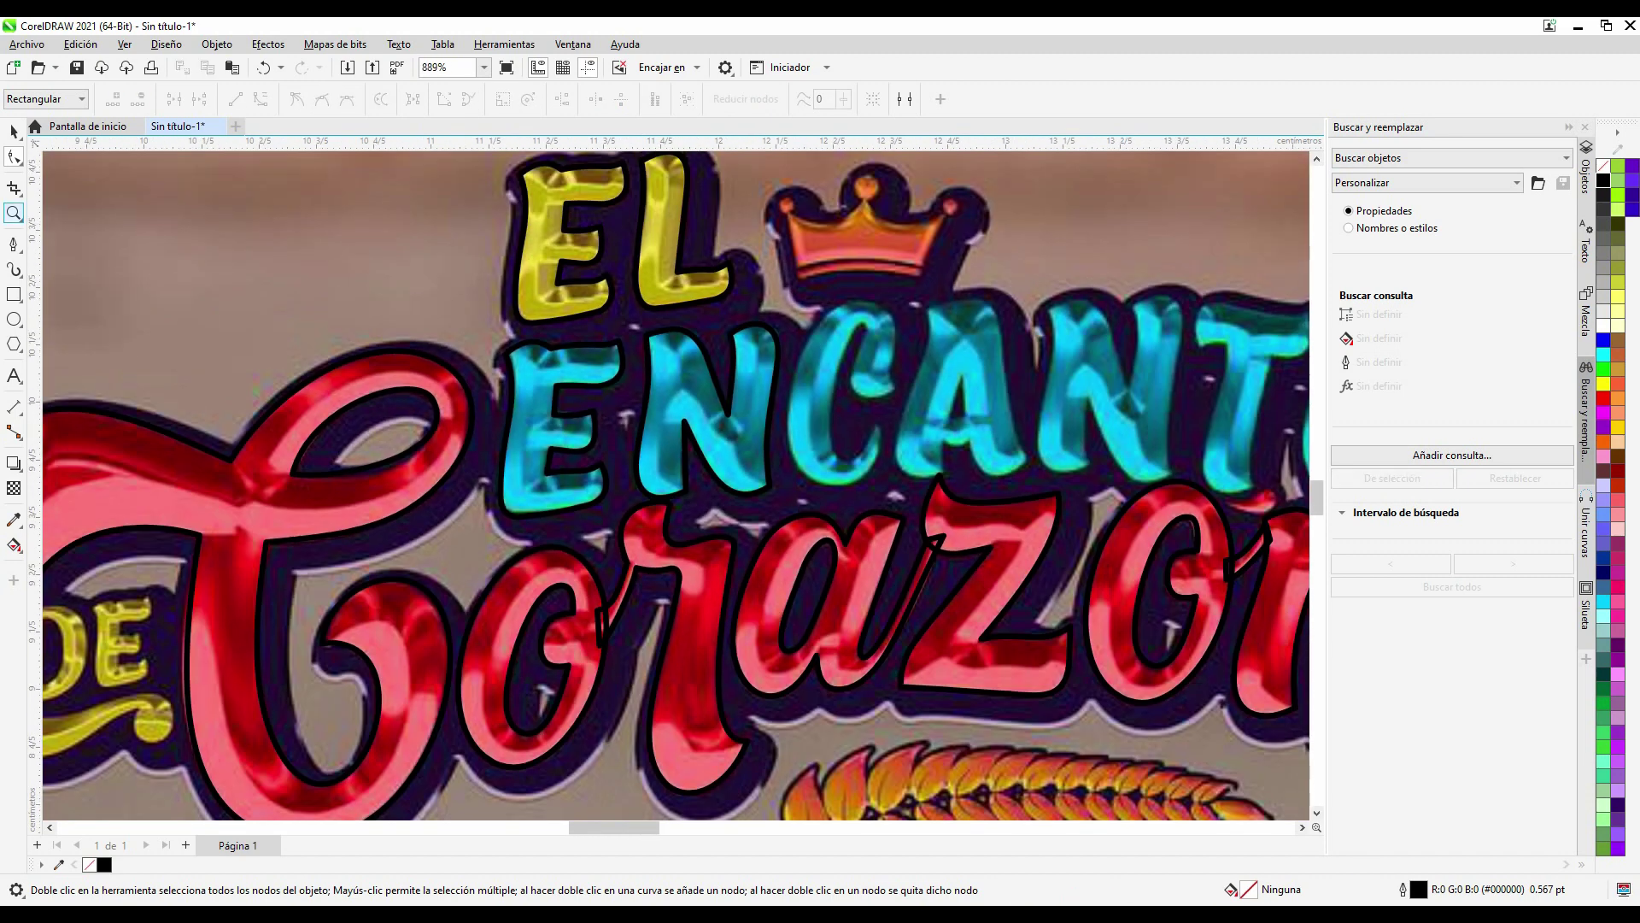
scroll(880, 410, "up", 3)
Step: Trace a curved outline around the C and adjust its nodes, including the bottom node
left_click_drag(515, 683, 564, 736)
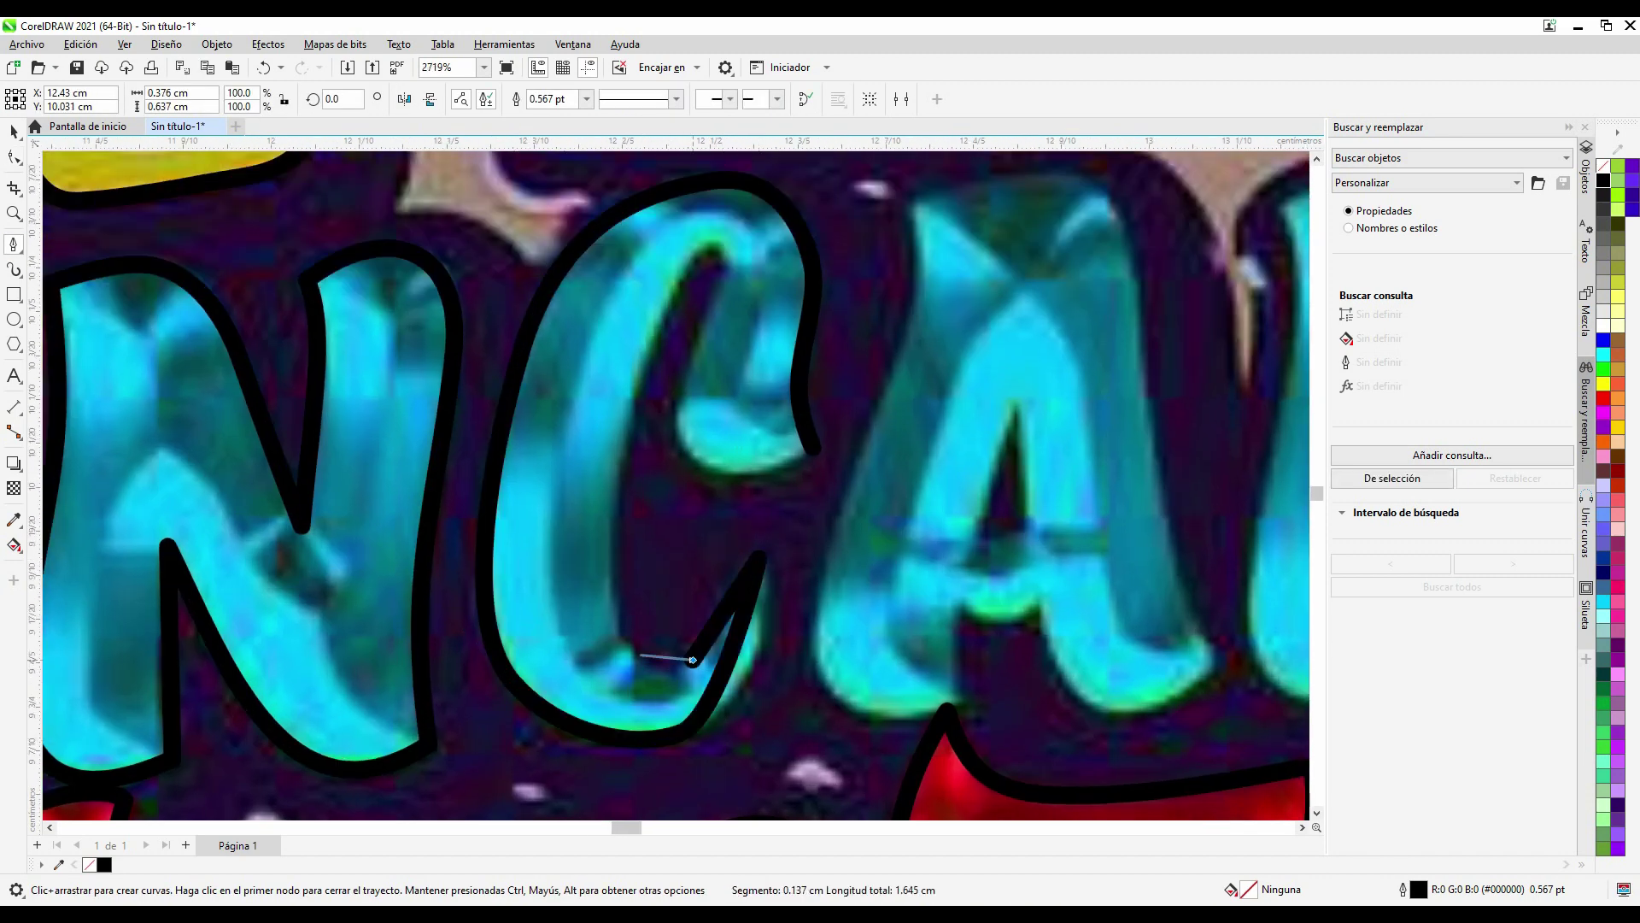
scroll(768, 513, "down", 2)
scroll(768, 512, "up", 2)
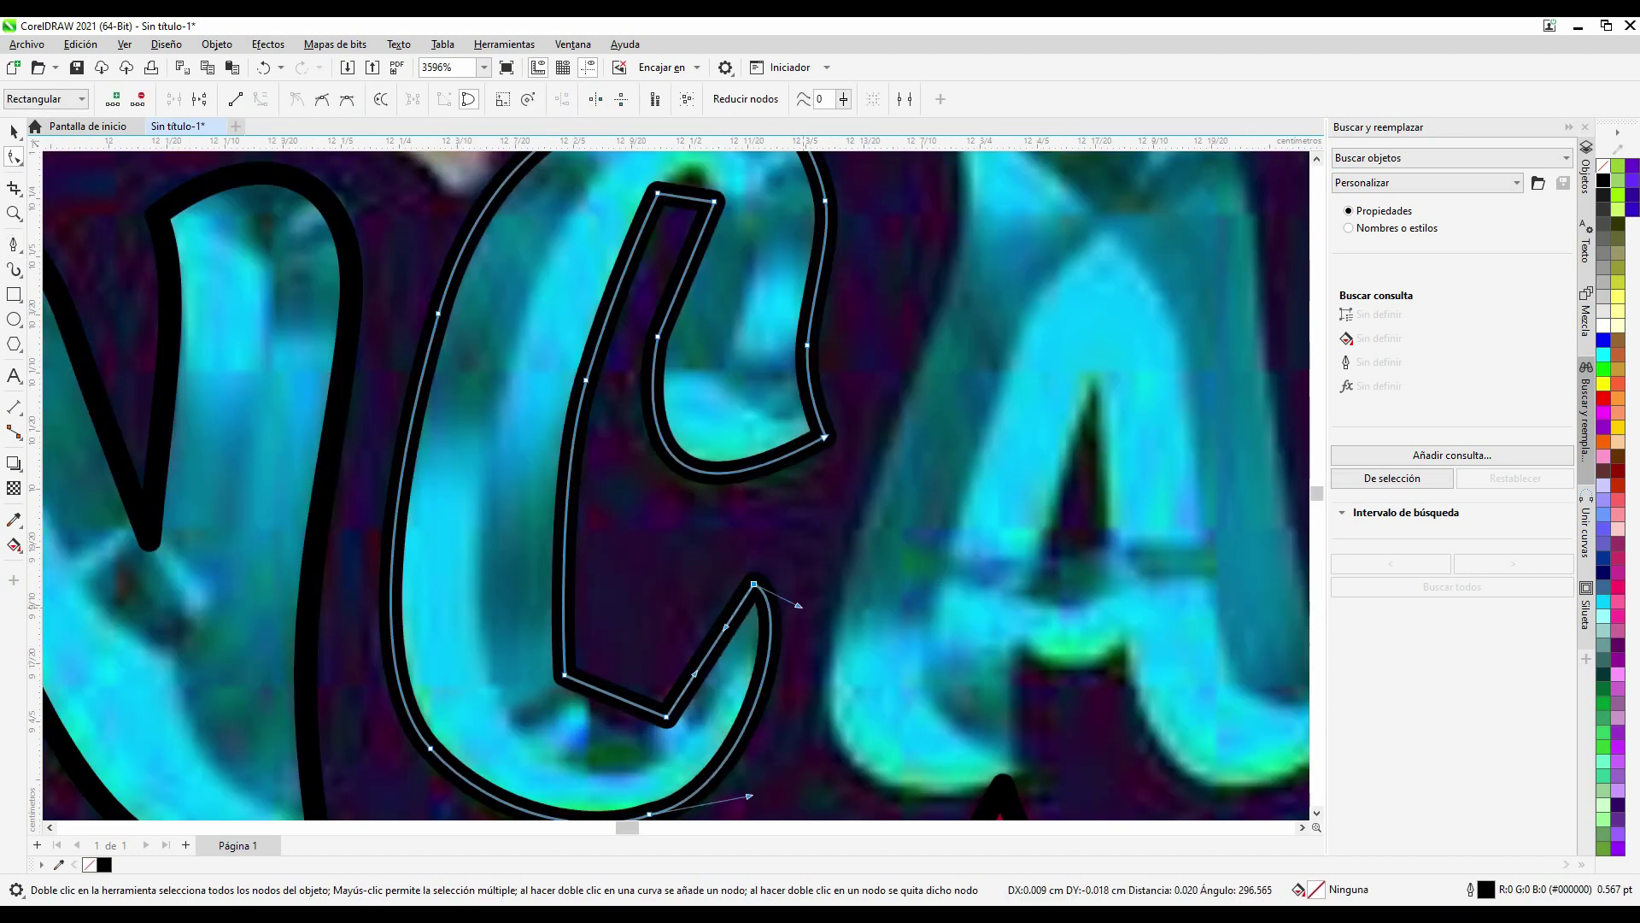
key("F10")
scroll(769, 512, "up", 1)
left_click(745, 636)
scroll(683, 427, "down", 2)
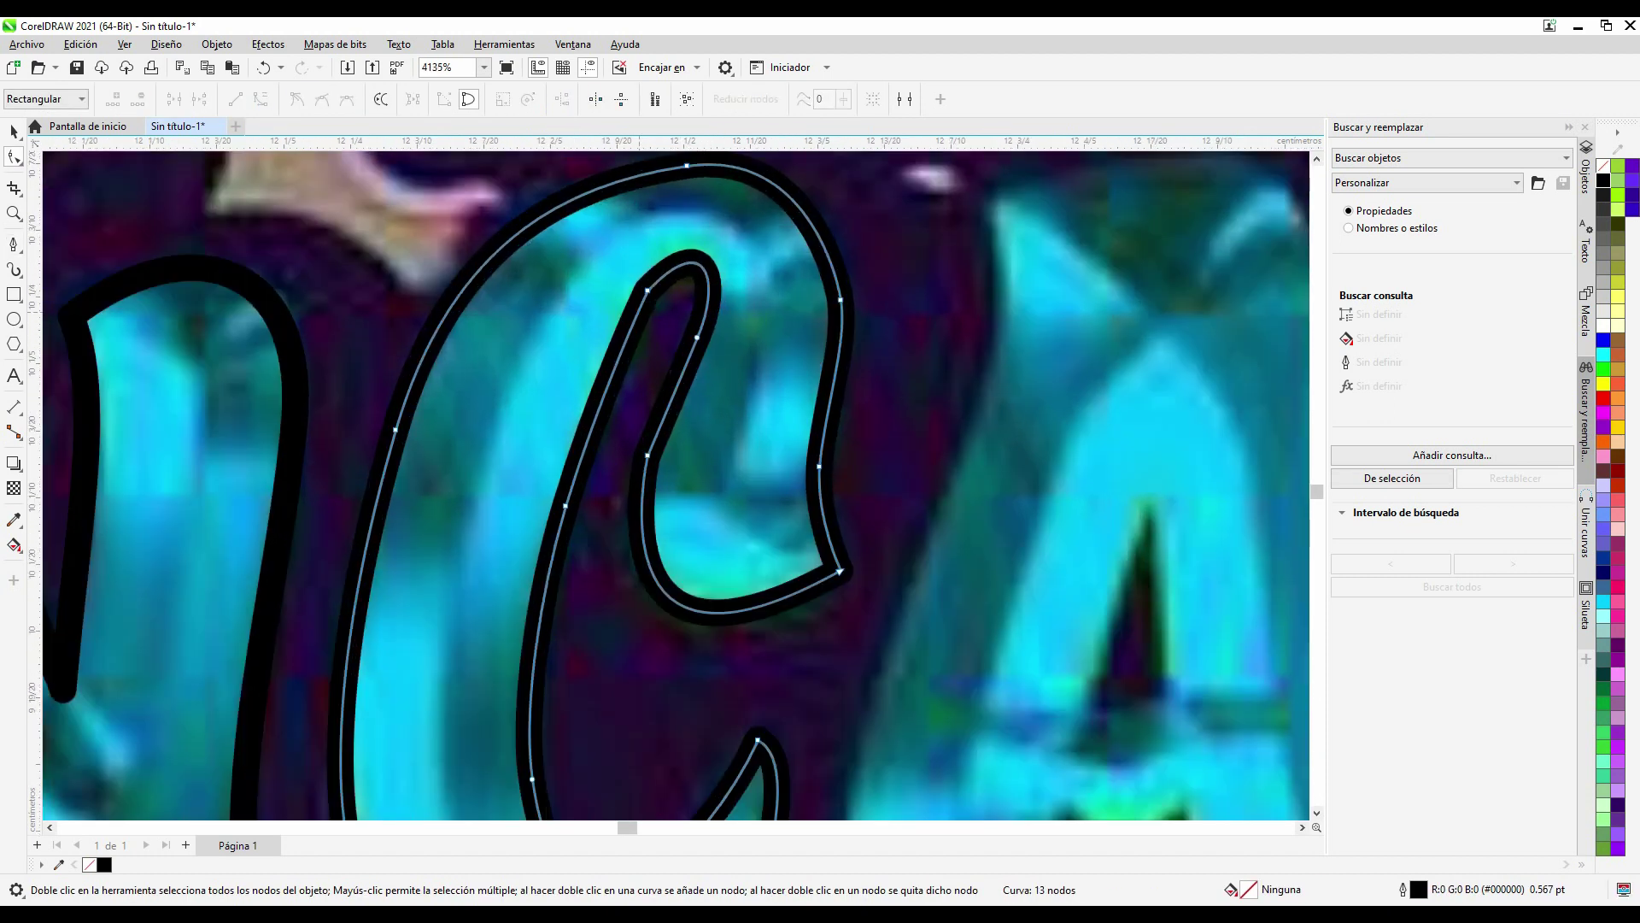
scroll(684, 427, "down", 1)
scroll(683, 384, "up", 2)
Step: Trace the A's outline and smooth its nodes
scroll(683, 427, "down", 3)
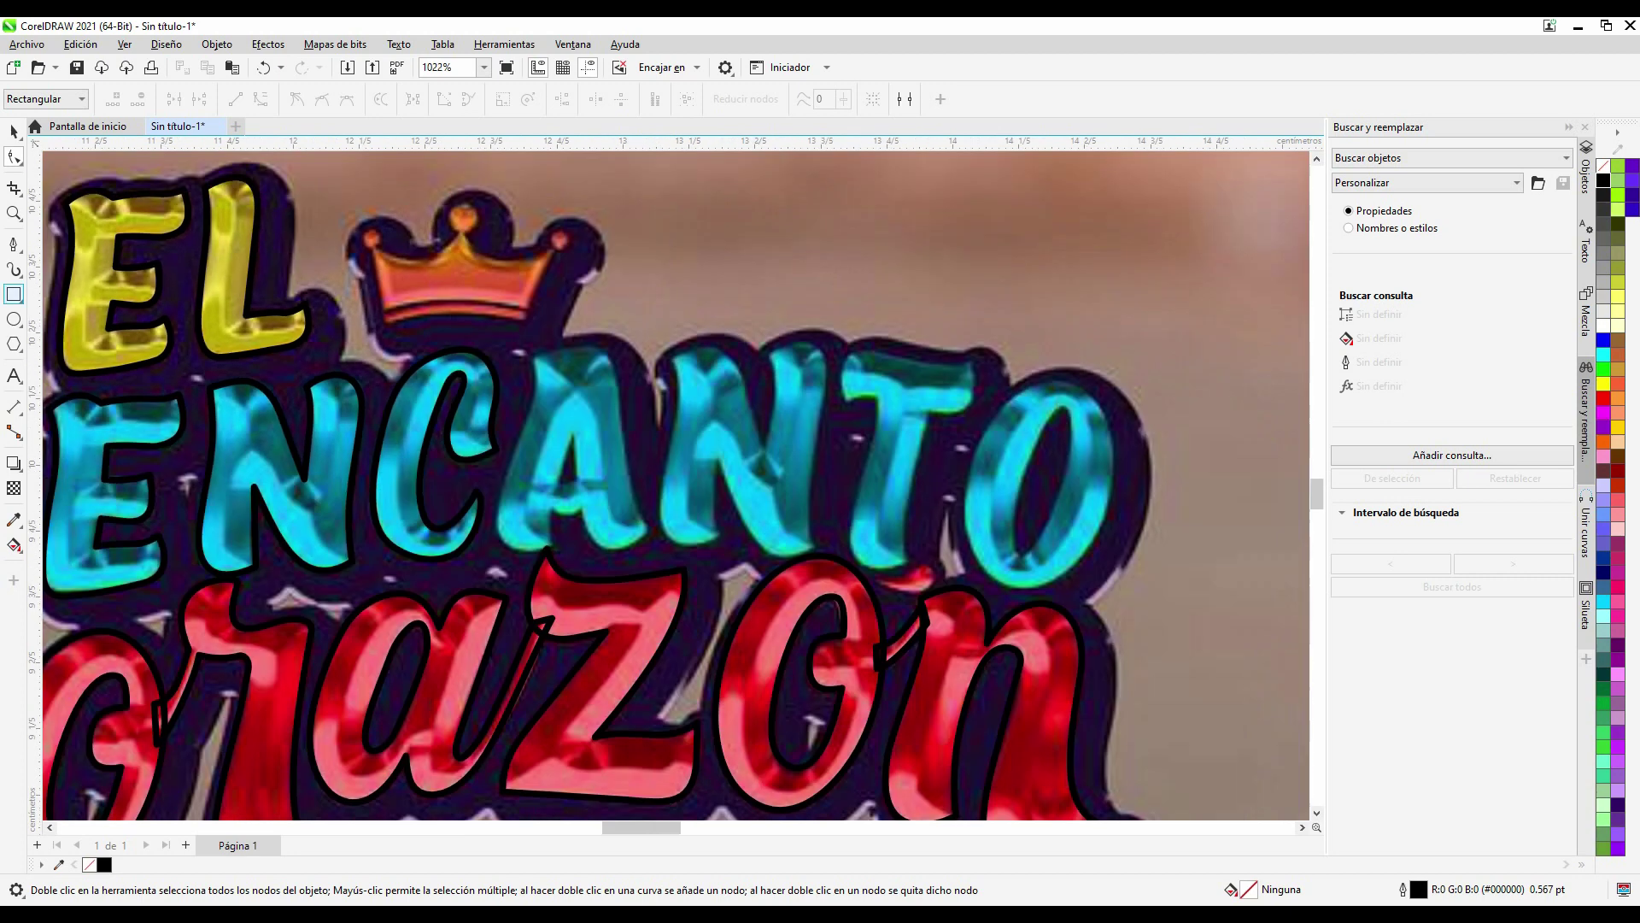
scroll(598, 385, "up", 2)
left_click(584, 375)
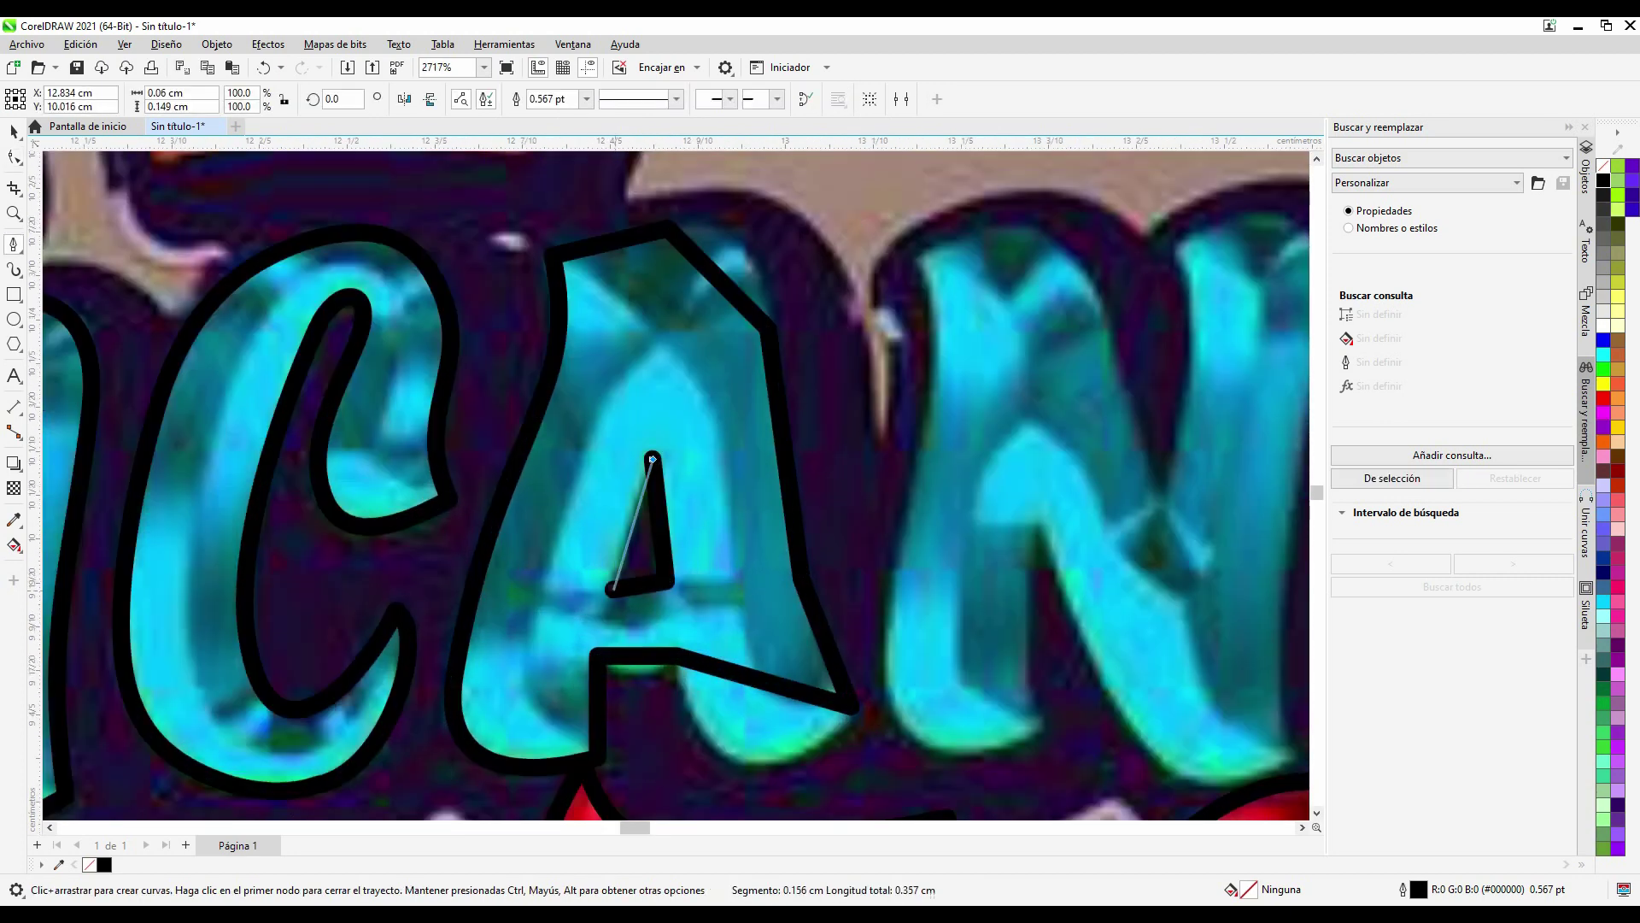
scroll(598, 427, "down", 3)
scroll(641, 470, "up", 3)
scroll(707, 256, "up", 2)
key("F10")
scroll(707, 256, "down", 2)
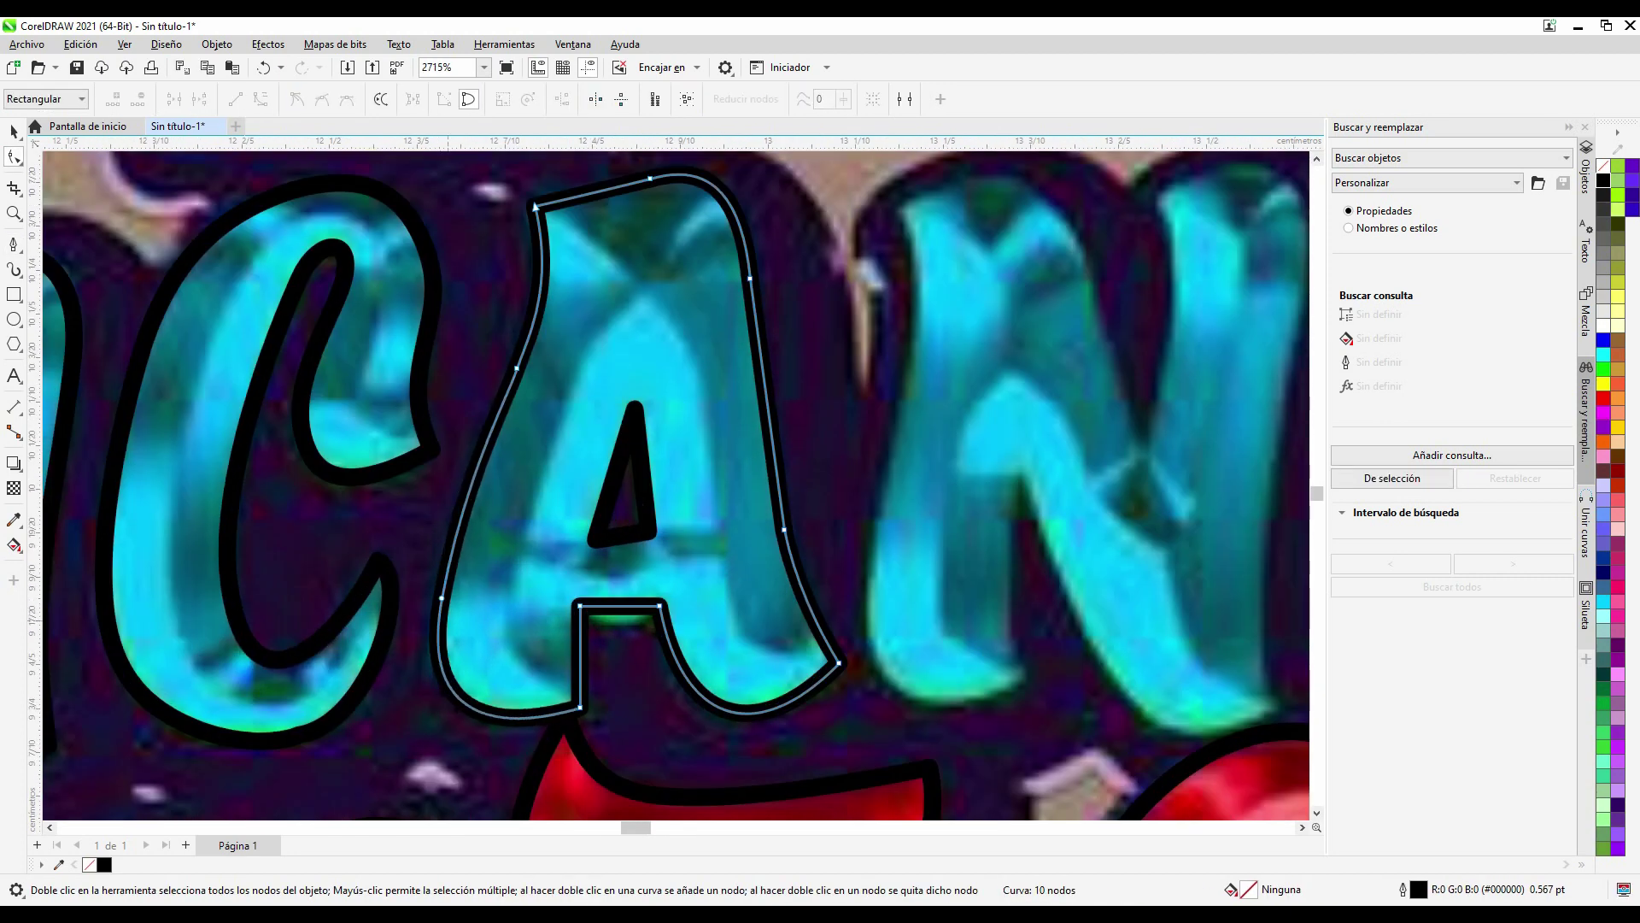
scroll(623, 470, "up", 2)
scroll(624, 470, "up", 1)
scroll(624, 470, "down", 3)
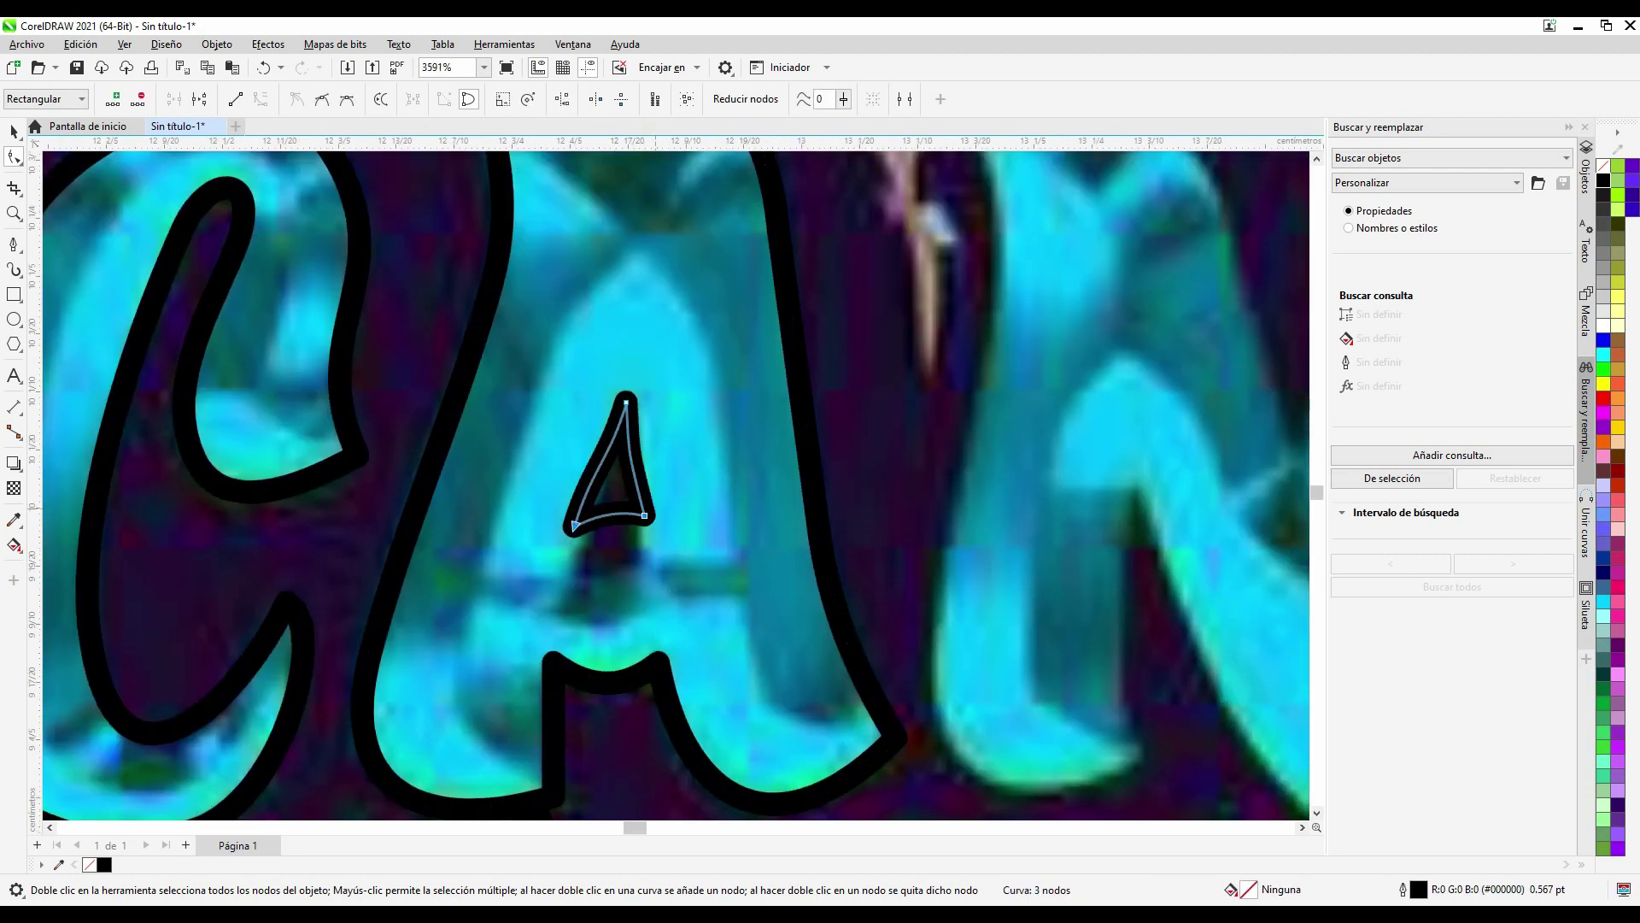
scroll(623, 470, "down", 1)
Step: Draw the A's triangular hole and the T outline, then adjust all the T's nodes
key("F5")
scroll(735, 470, "down", 2)
key("F10")
scroll(735, 470, "down", 1)
scroll(735, 469, "up", 1)
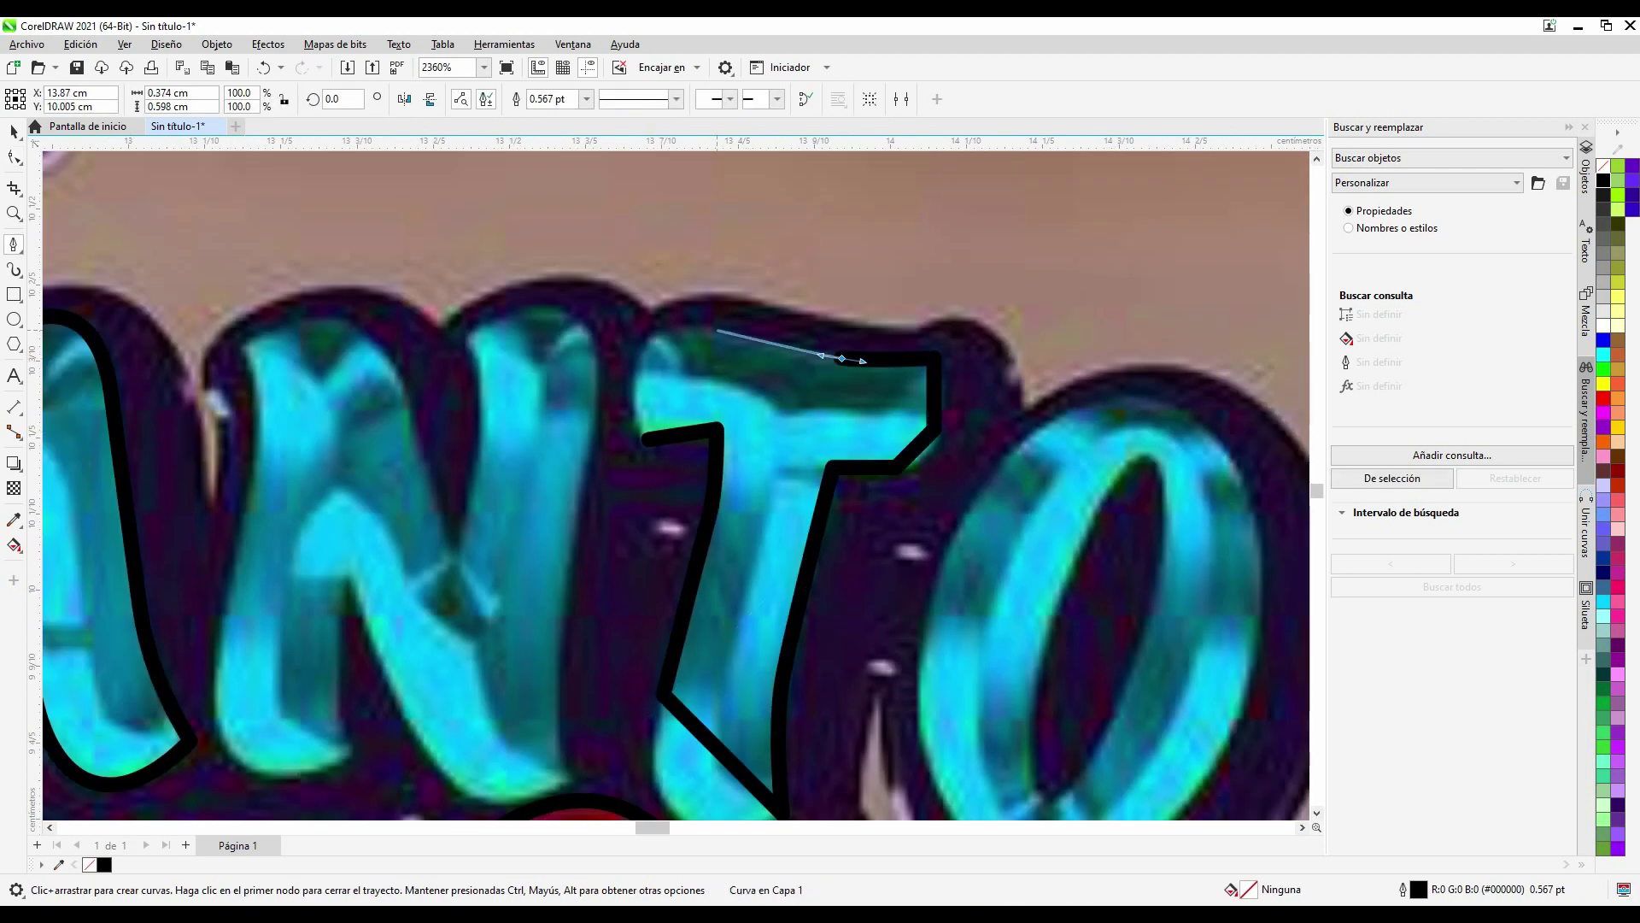
scroll(734, 470, "down", 2)
key("ctrl+a")
scroll(735, 470, "up", 1)
scroll(735, 470, "up", 1)
scroll(734, 470, "up", 1)
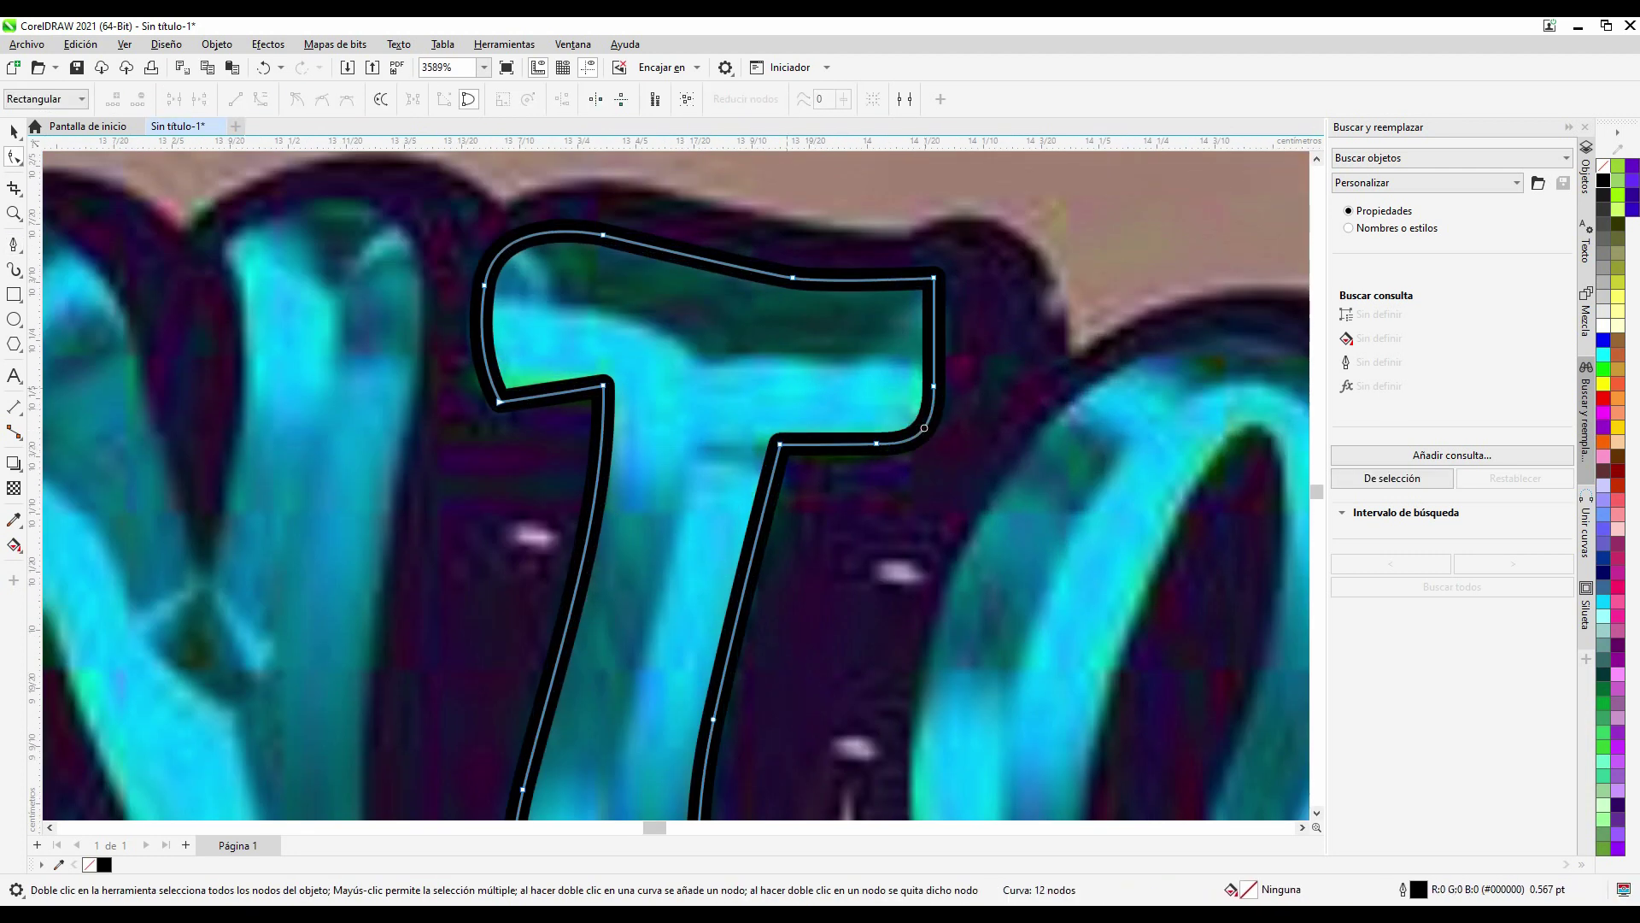
scroll(735, 470, "up", 1)
scroll(675, 485, "down", 2)
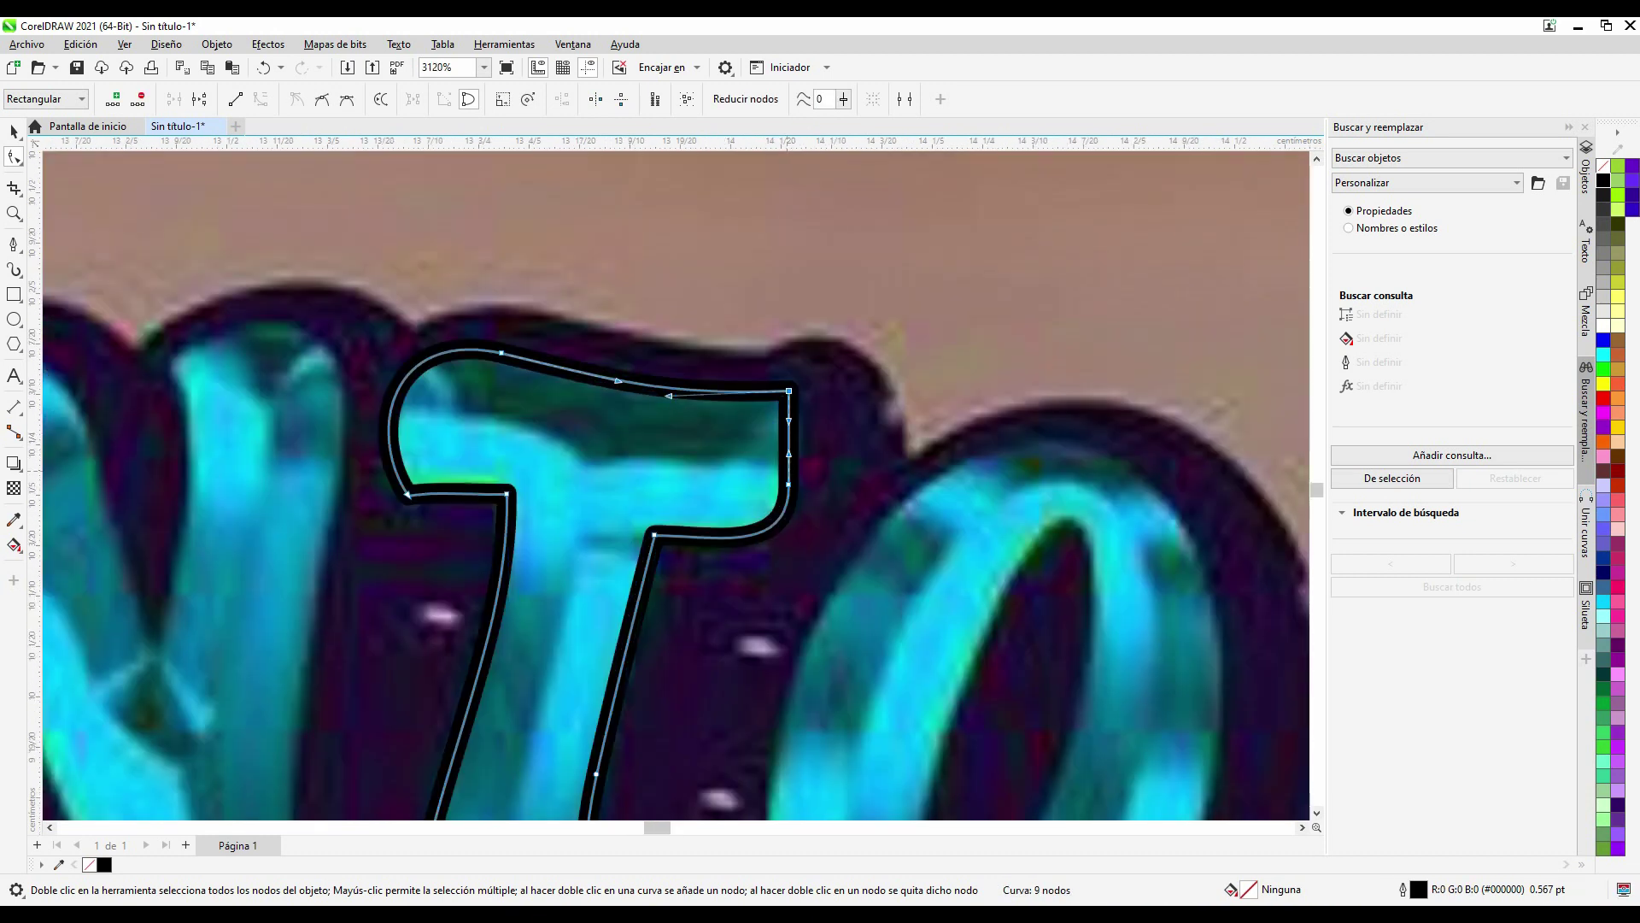
scroll(675, 485, "down", 2)
Step: Convert the O ellipses to curves, edit their nodes and select the inner ellipse
key("ctrl+q")
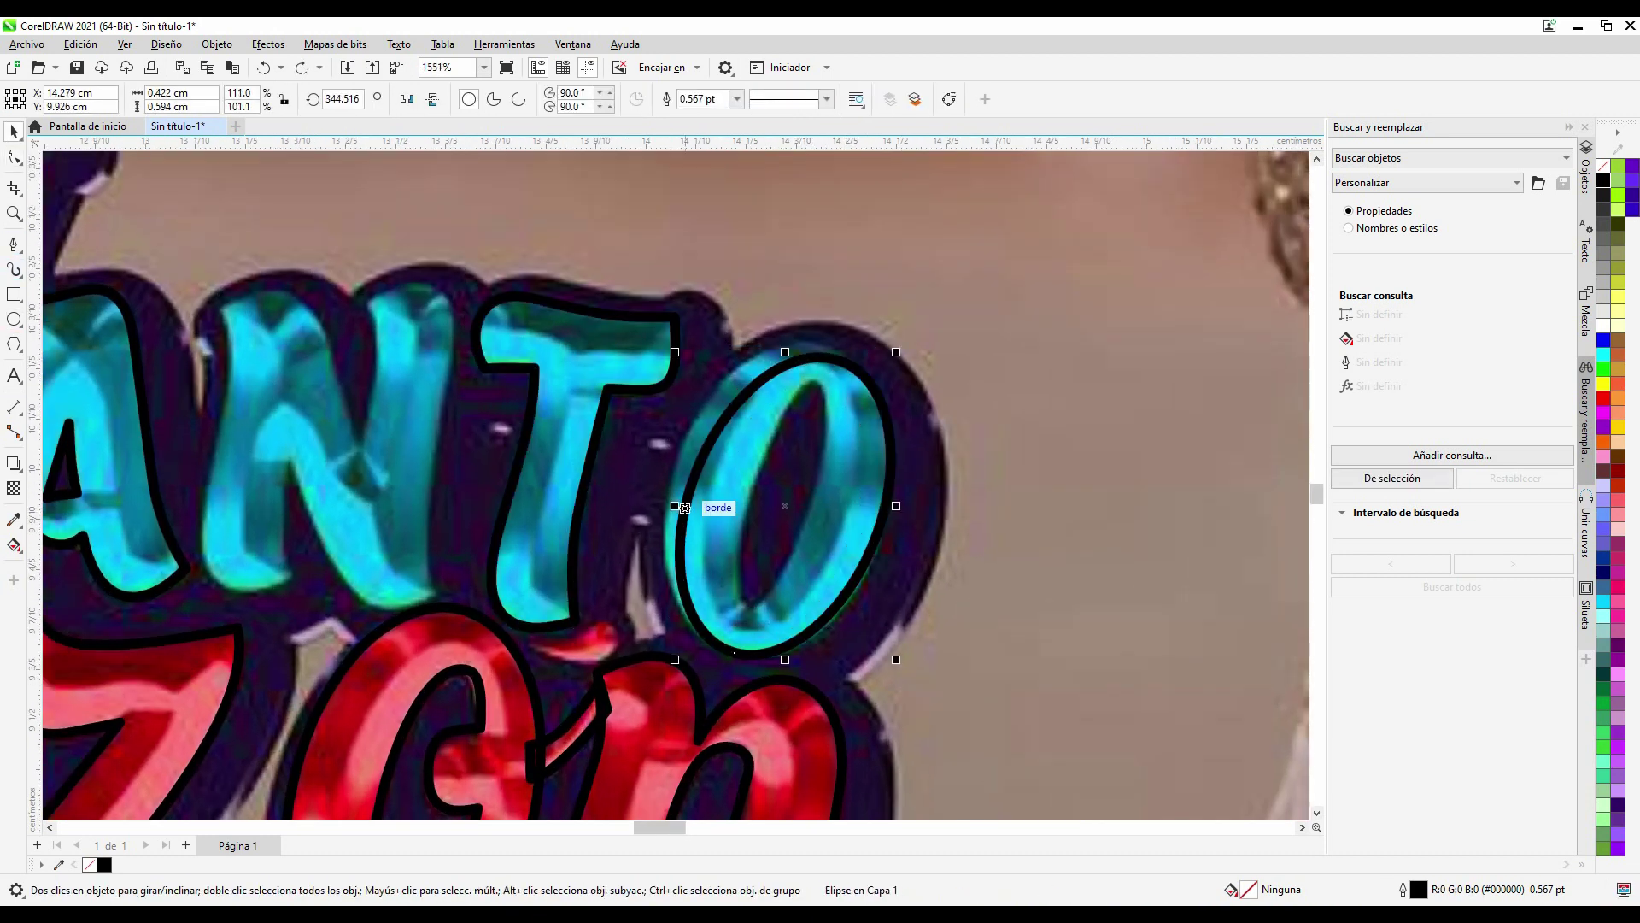
key("F10")
scroll(675, 486, "up", 1)
scroll(675, 485, "down", 2)
scroll(675, 485, "up", 2)
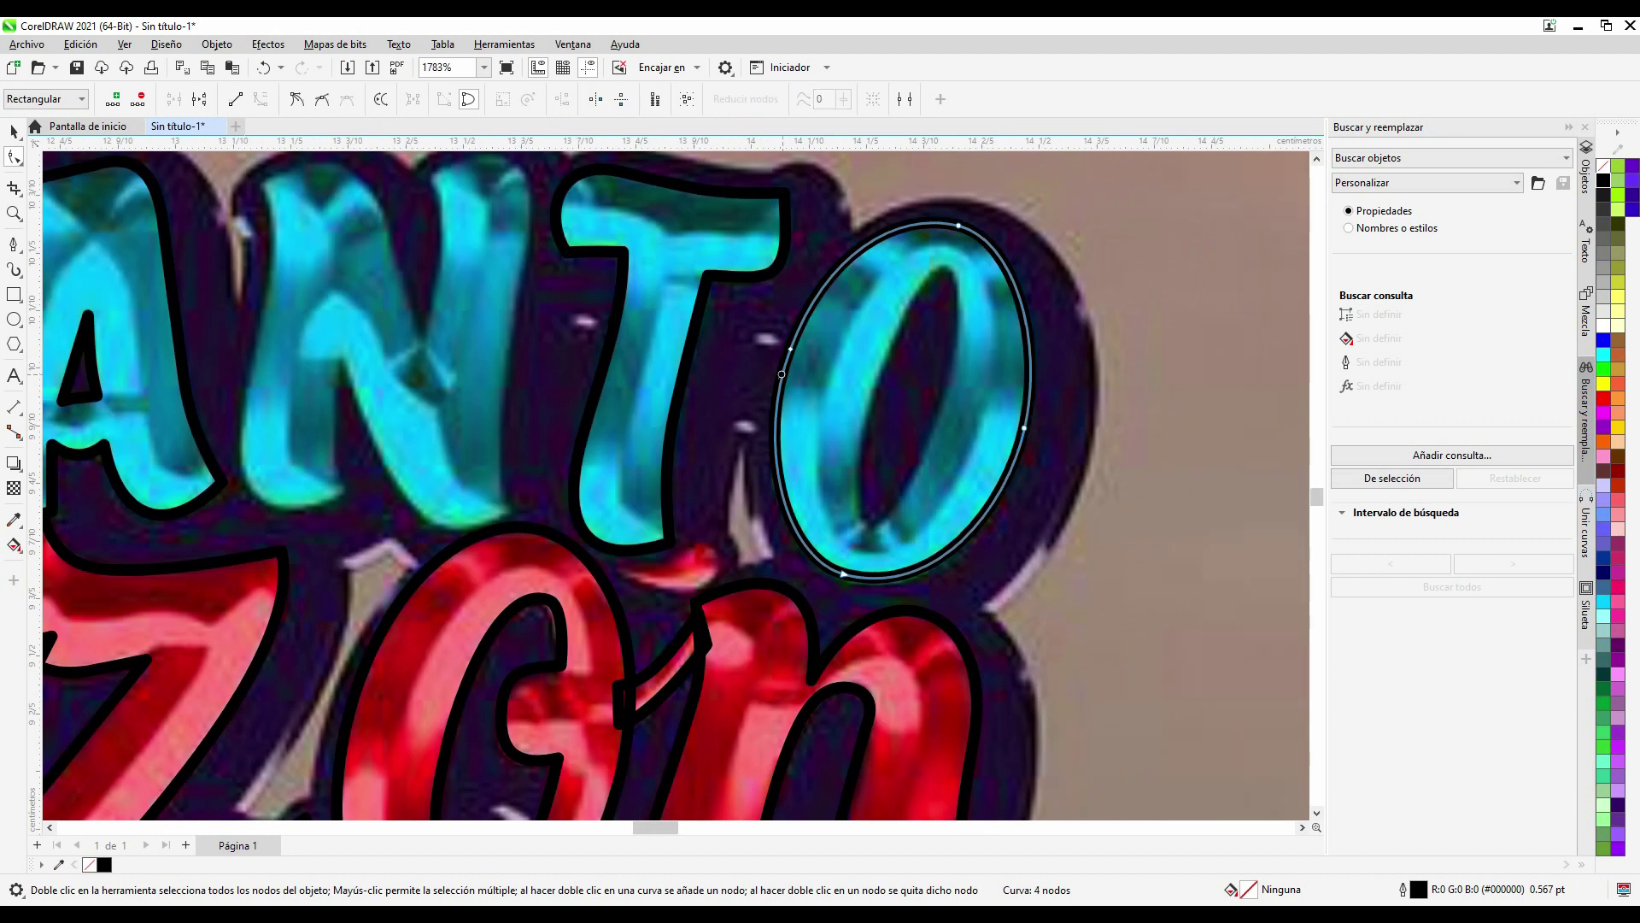
key("space")
left_click(833, 372)
scroll(889, 410, "up", 1)
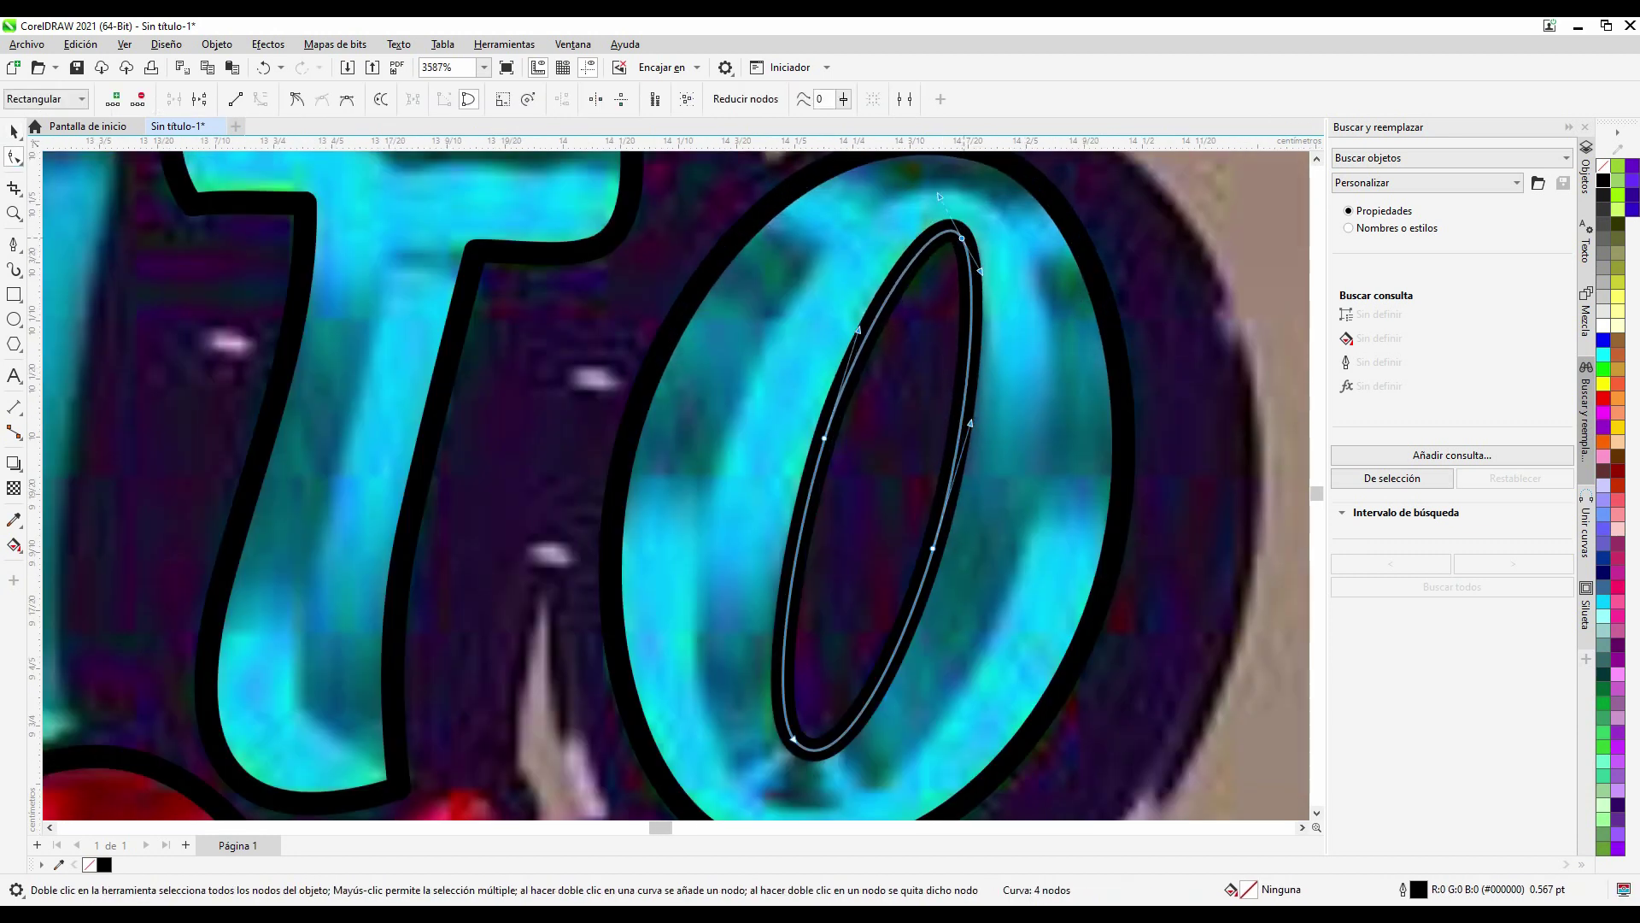
scroll(675, 485, "down", 3)
scroll(832, 410, "up", 2)
double_click(769, 359)
Step: Trace a closed outline around the D and refine its nodes
key("Tab")
scroll(641, 350, "down", 4)
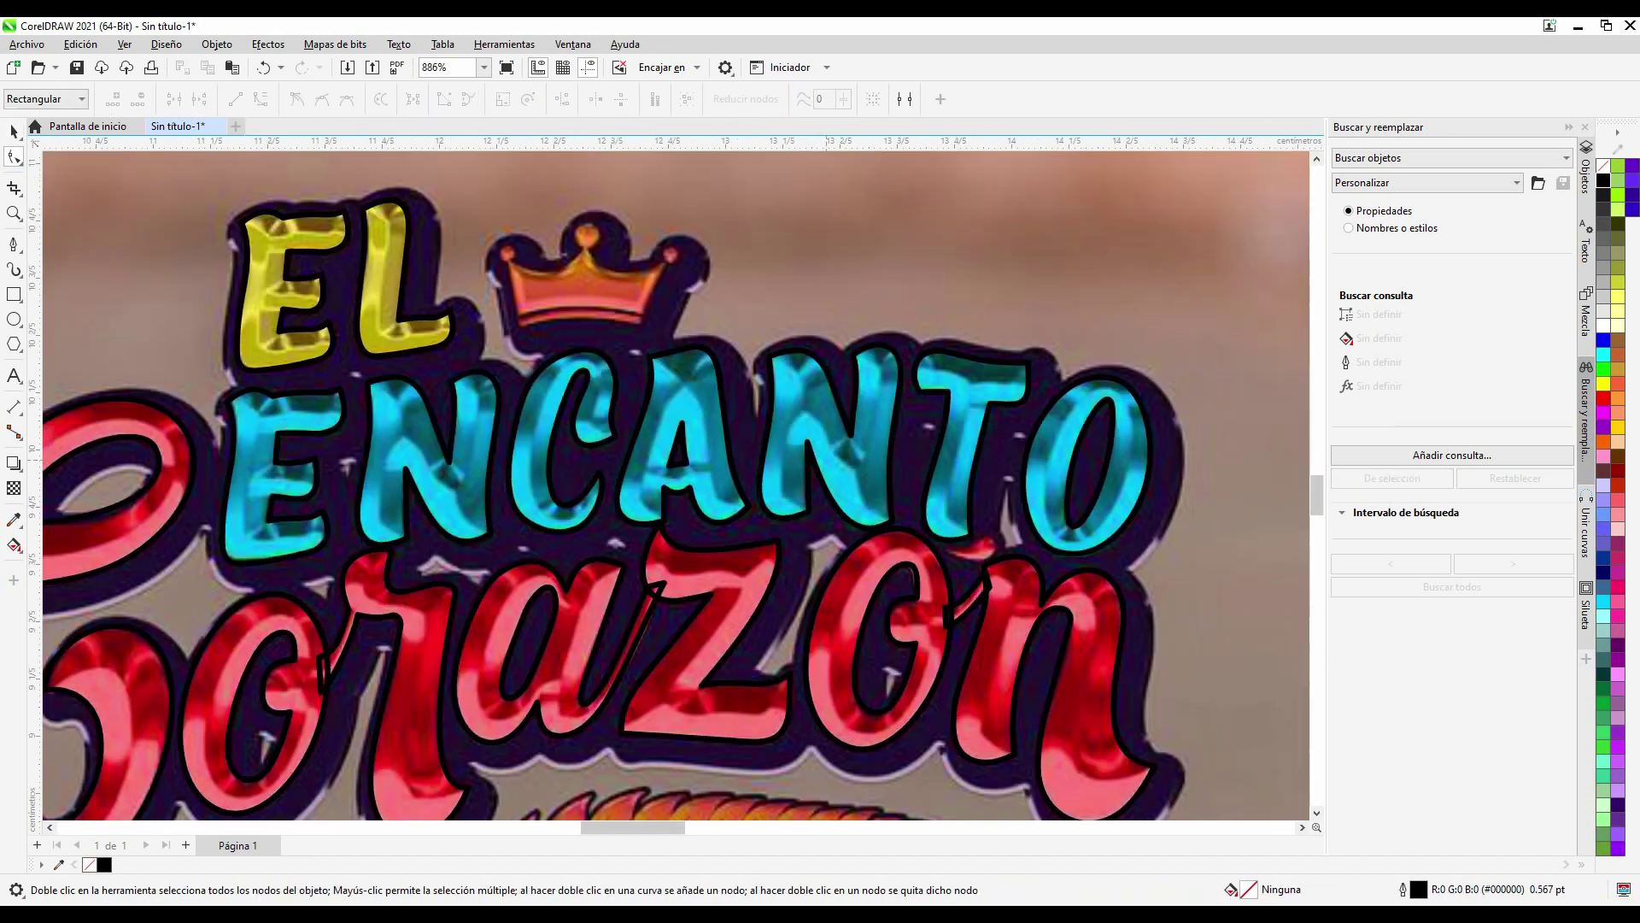
scroll(640, 350, "down", 2)
scroll(513, 478, "down", 2)
scroll(448, 491, "up", 10)
left_click(14, 243)
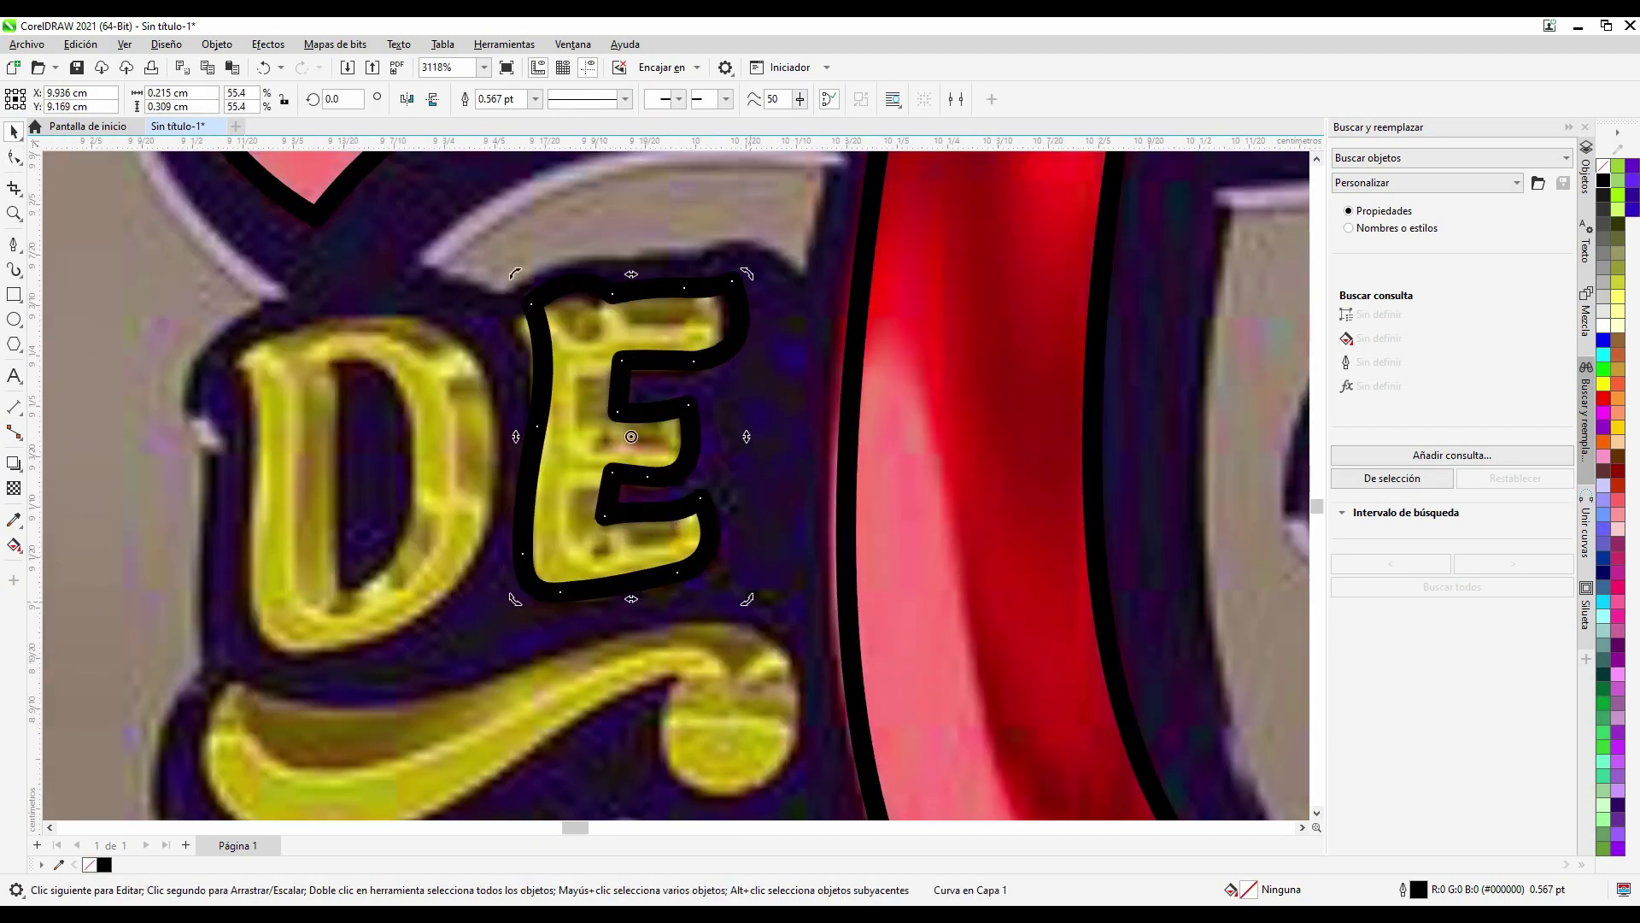
scroll(512, 512, "up", 2)
left_click(395, 448)
left_click(424, 690)
left_click(500, 786)
left_click(395, 448)
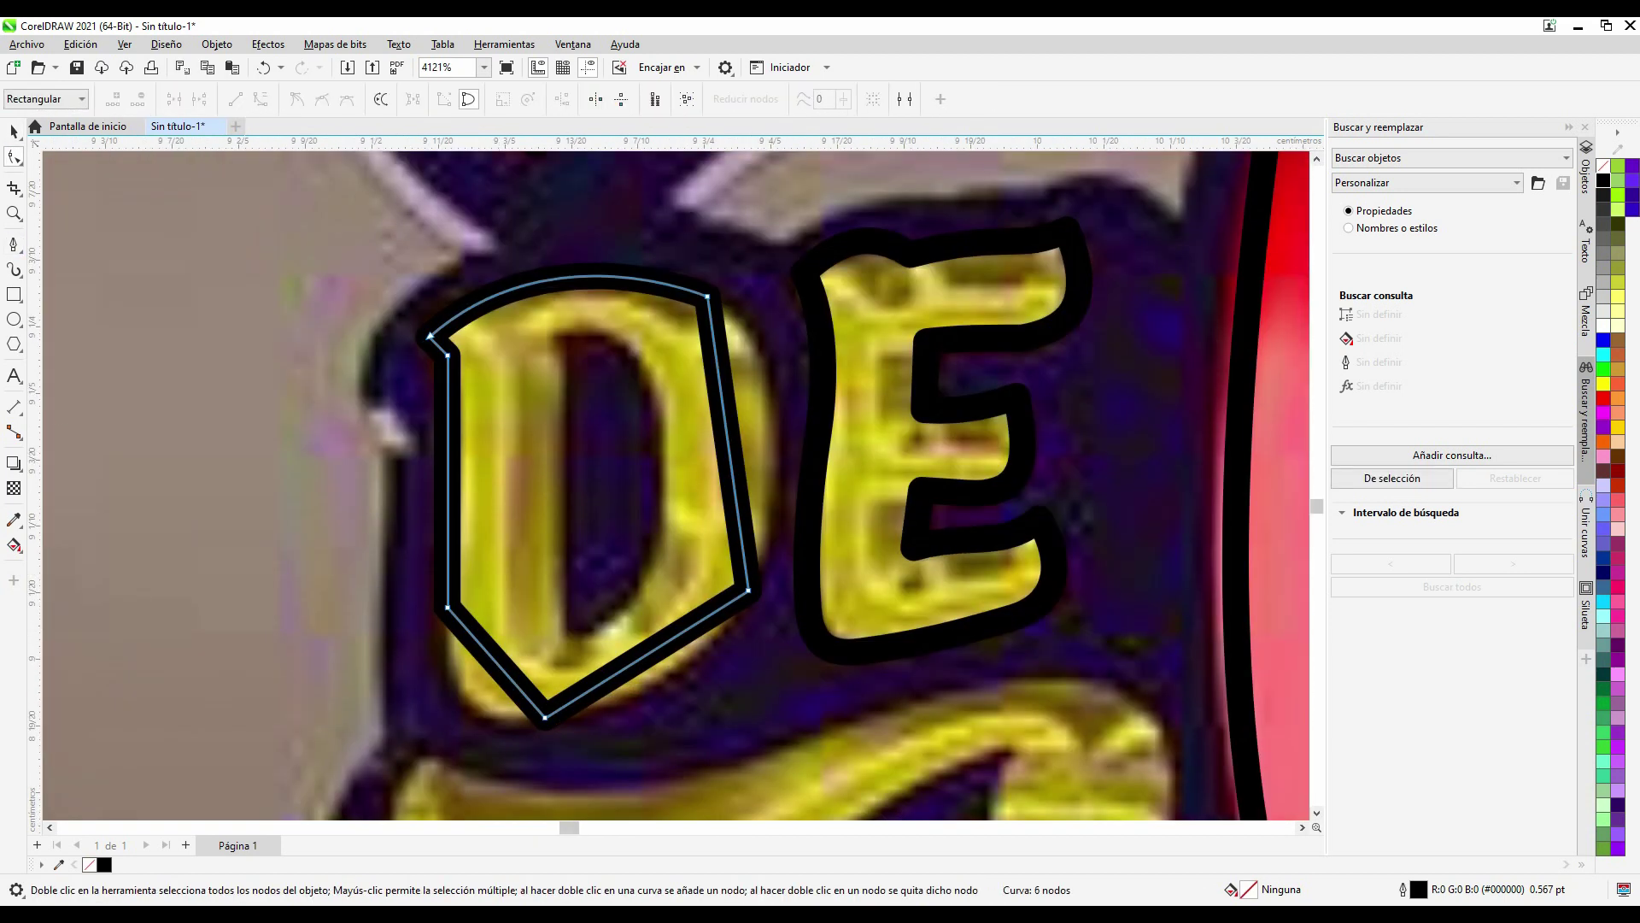
key("F10")
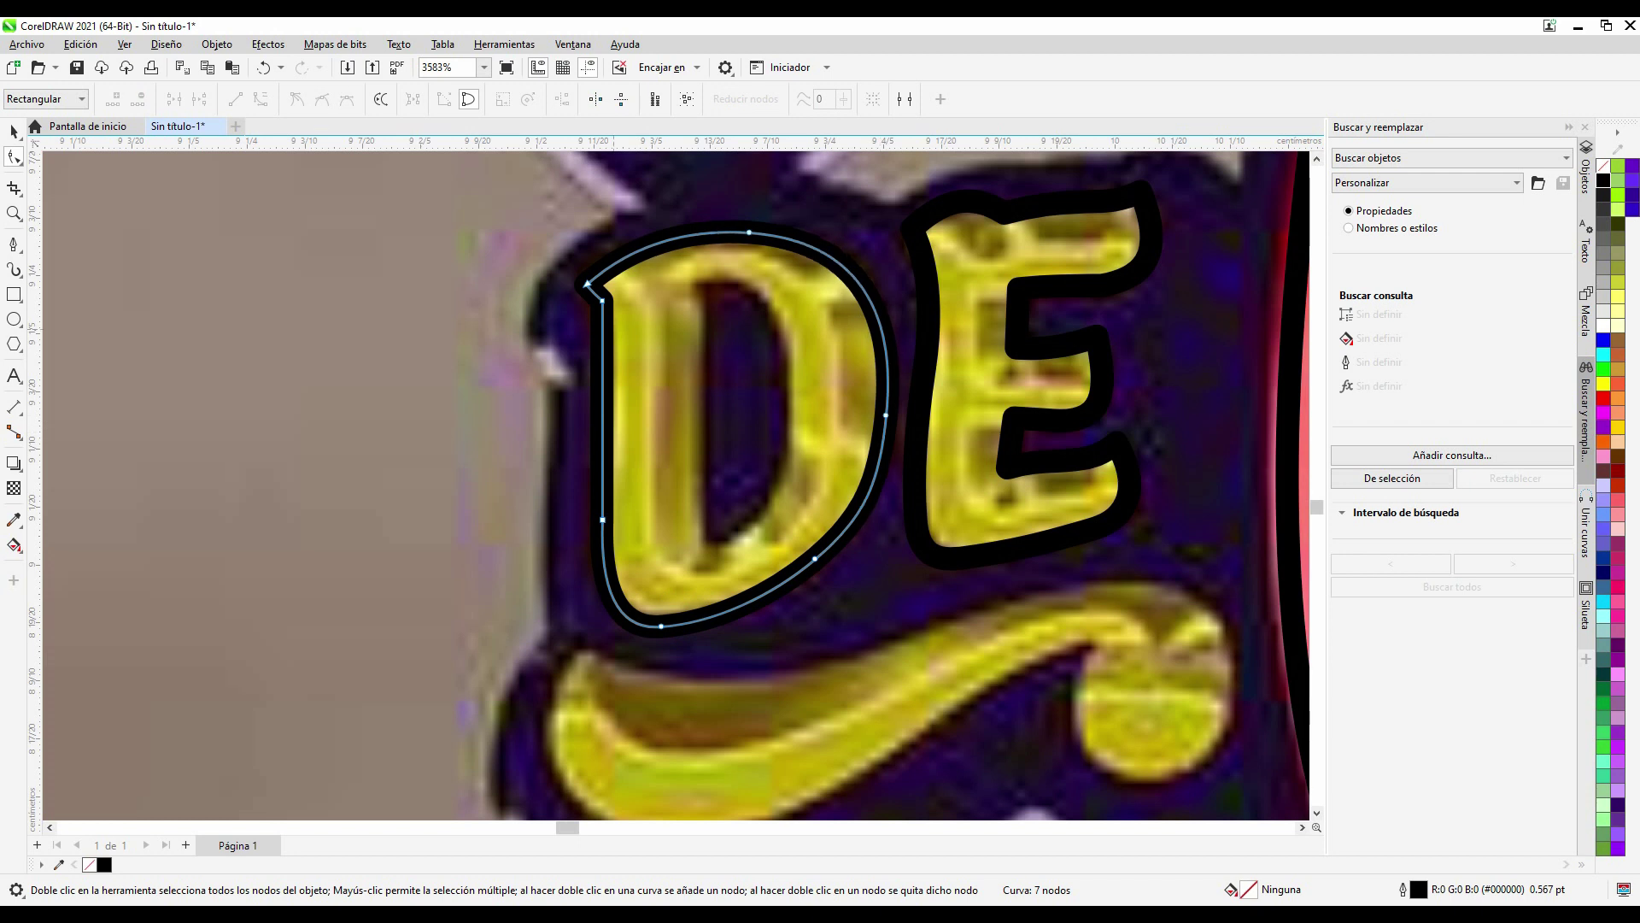
scroll(763, 377, "up", 1)
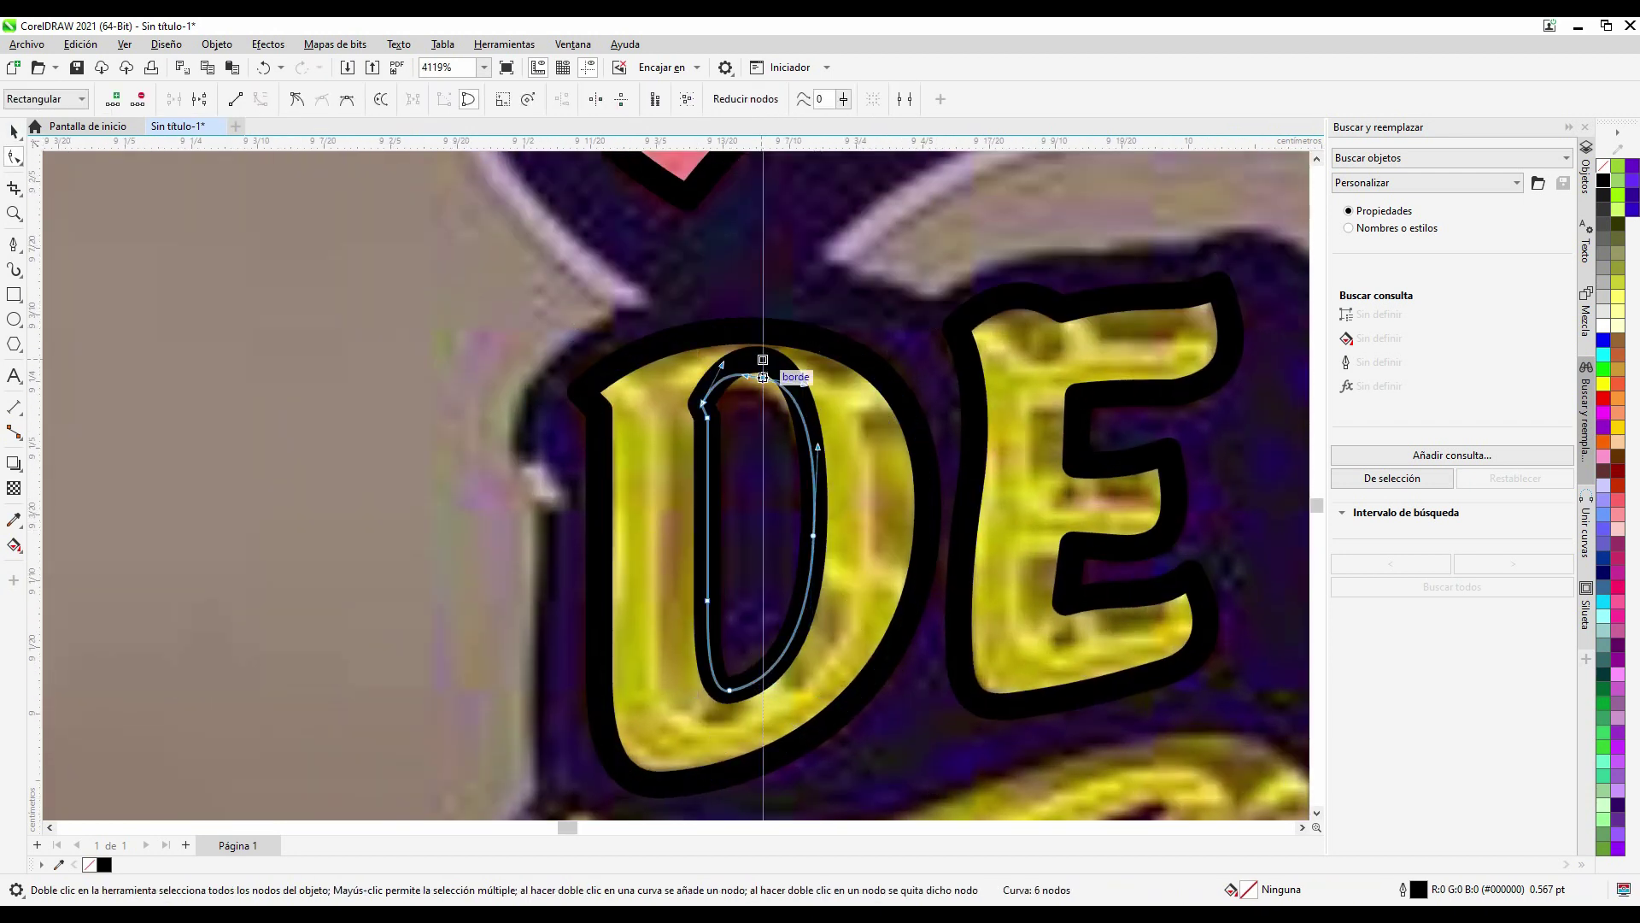
scroll(752, 513, "up", 1)
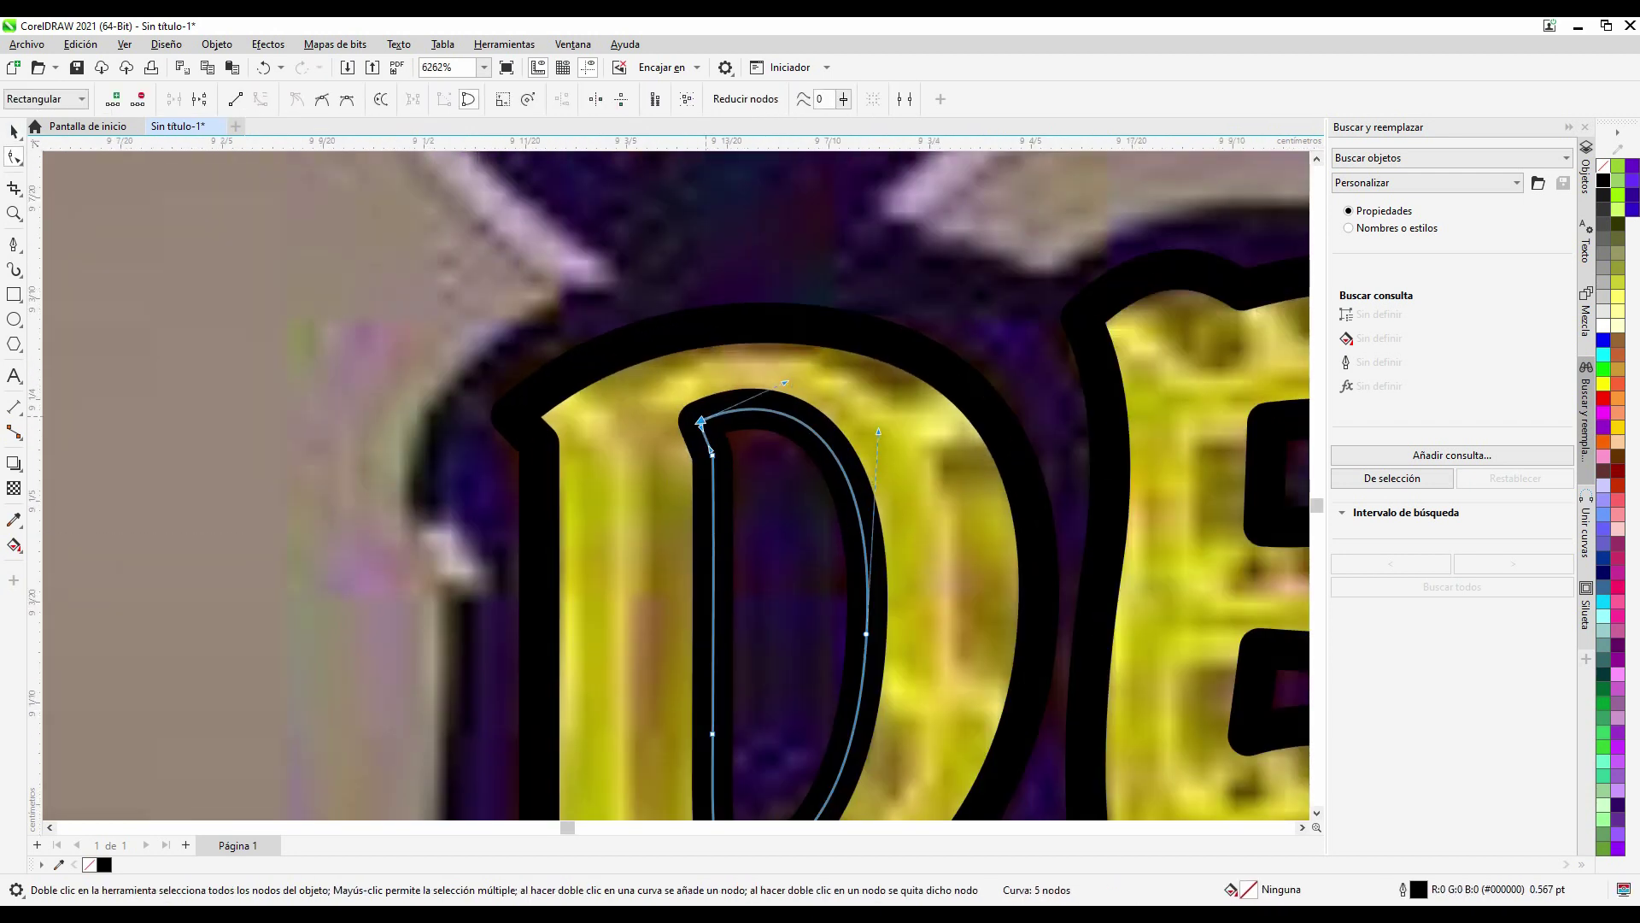
scroll(751, 513, "down", 3)
Step: Trace the yellow swoosh under DE with a curved outline and adjust its hook-end node
left_click(14, 243)
scroll(598, 462, "up", 3)
left_click(464, 444)
left_click_drag(643, 464, 744, 438)
left_click(473, 445)
key("F10")
scroll(461, 435, "down", 2)
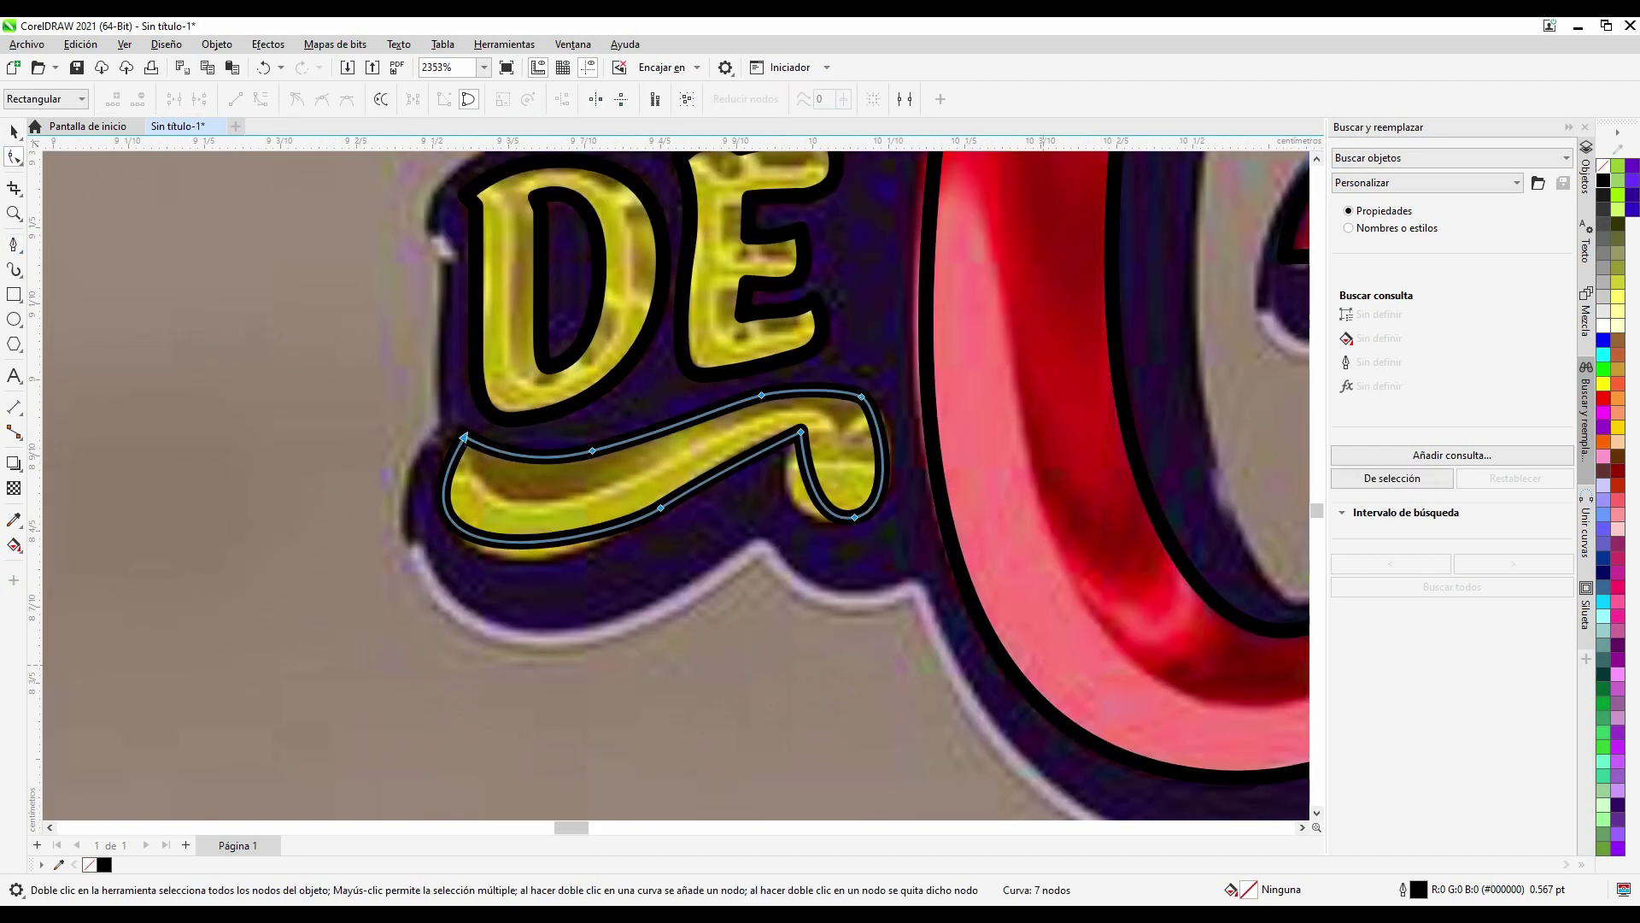
scroll(663, 545, "up", 1)
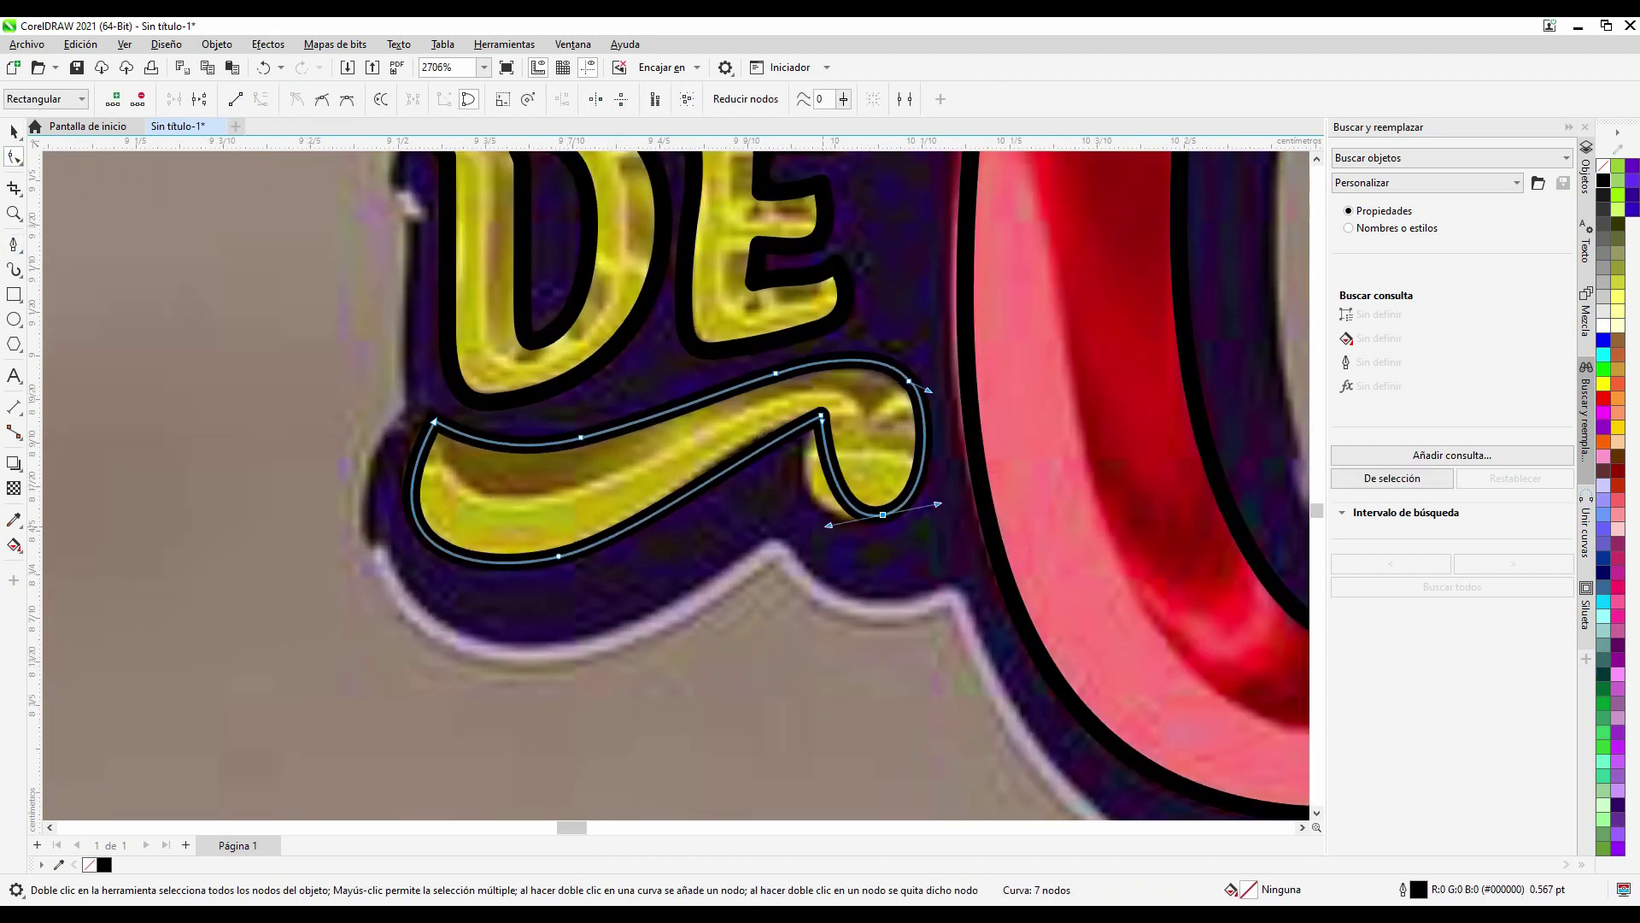
scroll(815, 434, "up", 2)
left_click(822, 410)
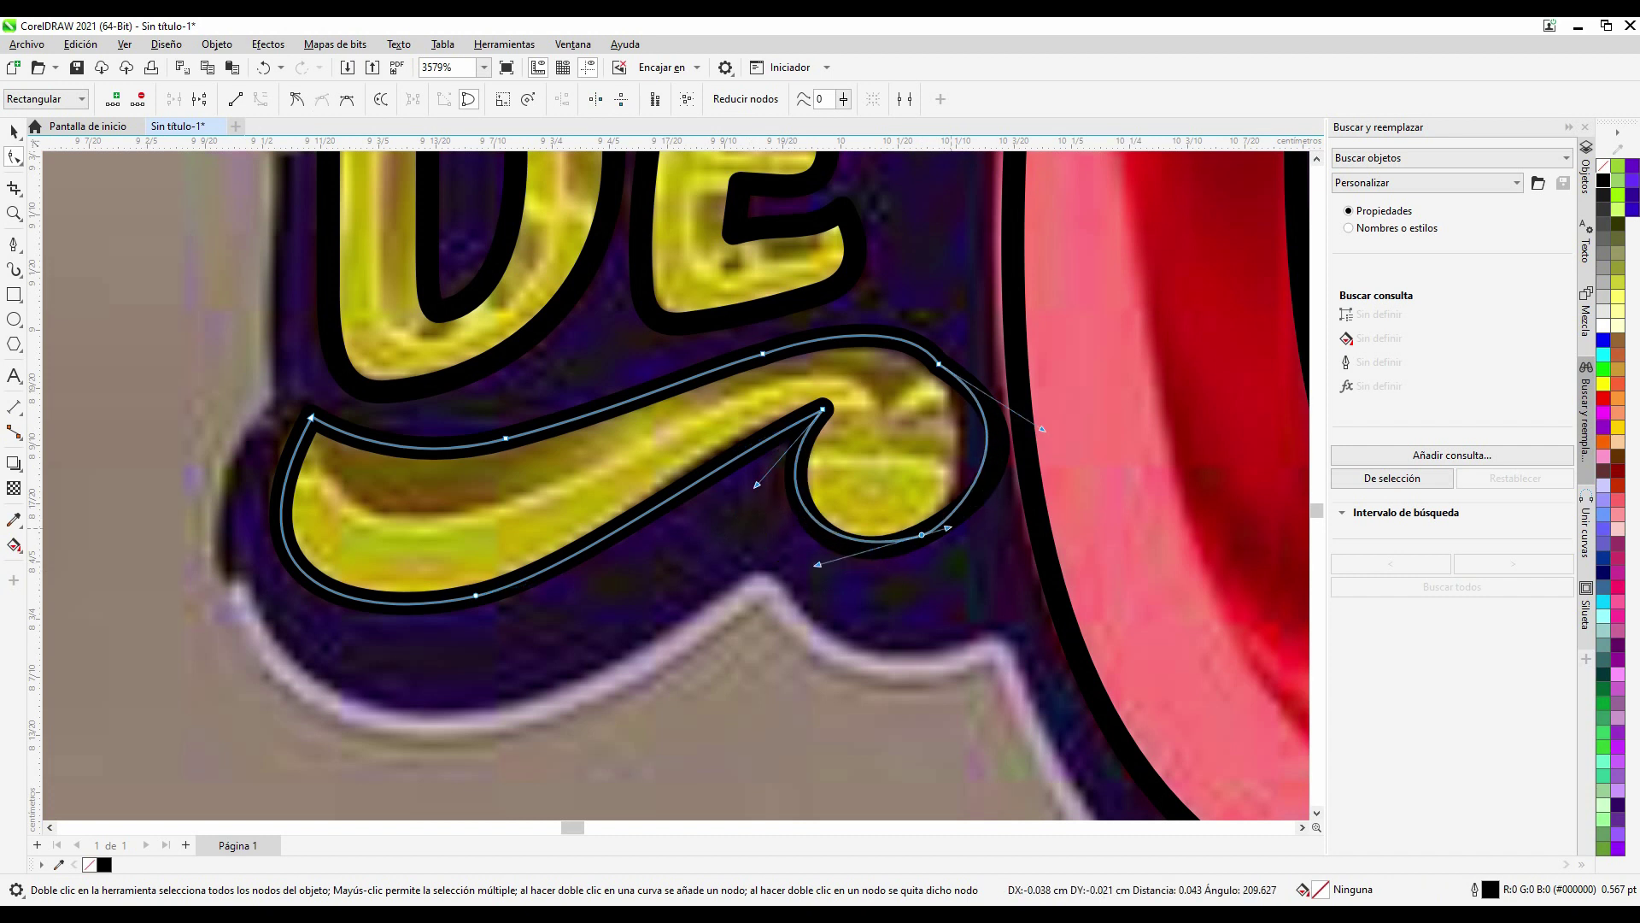
scroll(823, 410, "down", 10)
scroll(846, 376, "up", 8)
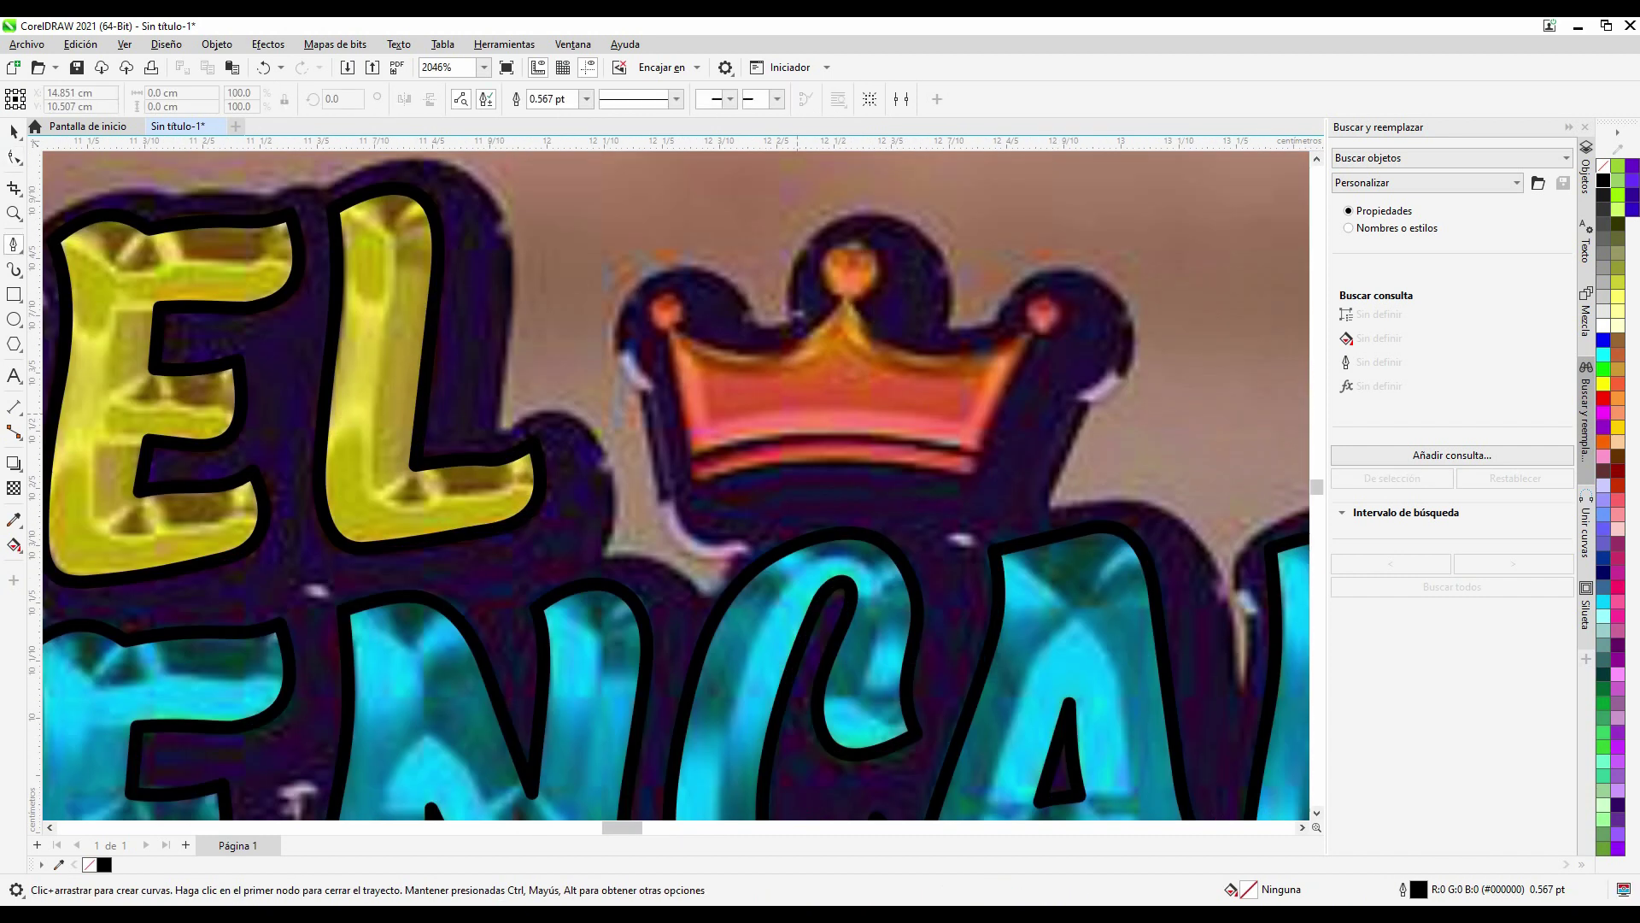
Step: Curve the crown outline's top and bottom edges and trace the band beneath it
left_click(709, 449)
left_click_drag(759, 312, 759, 342)
left_click_drag(939, 313, 940, 345)
left_click_drag(845, 449, 846, 442)
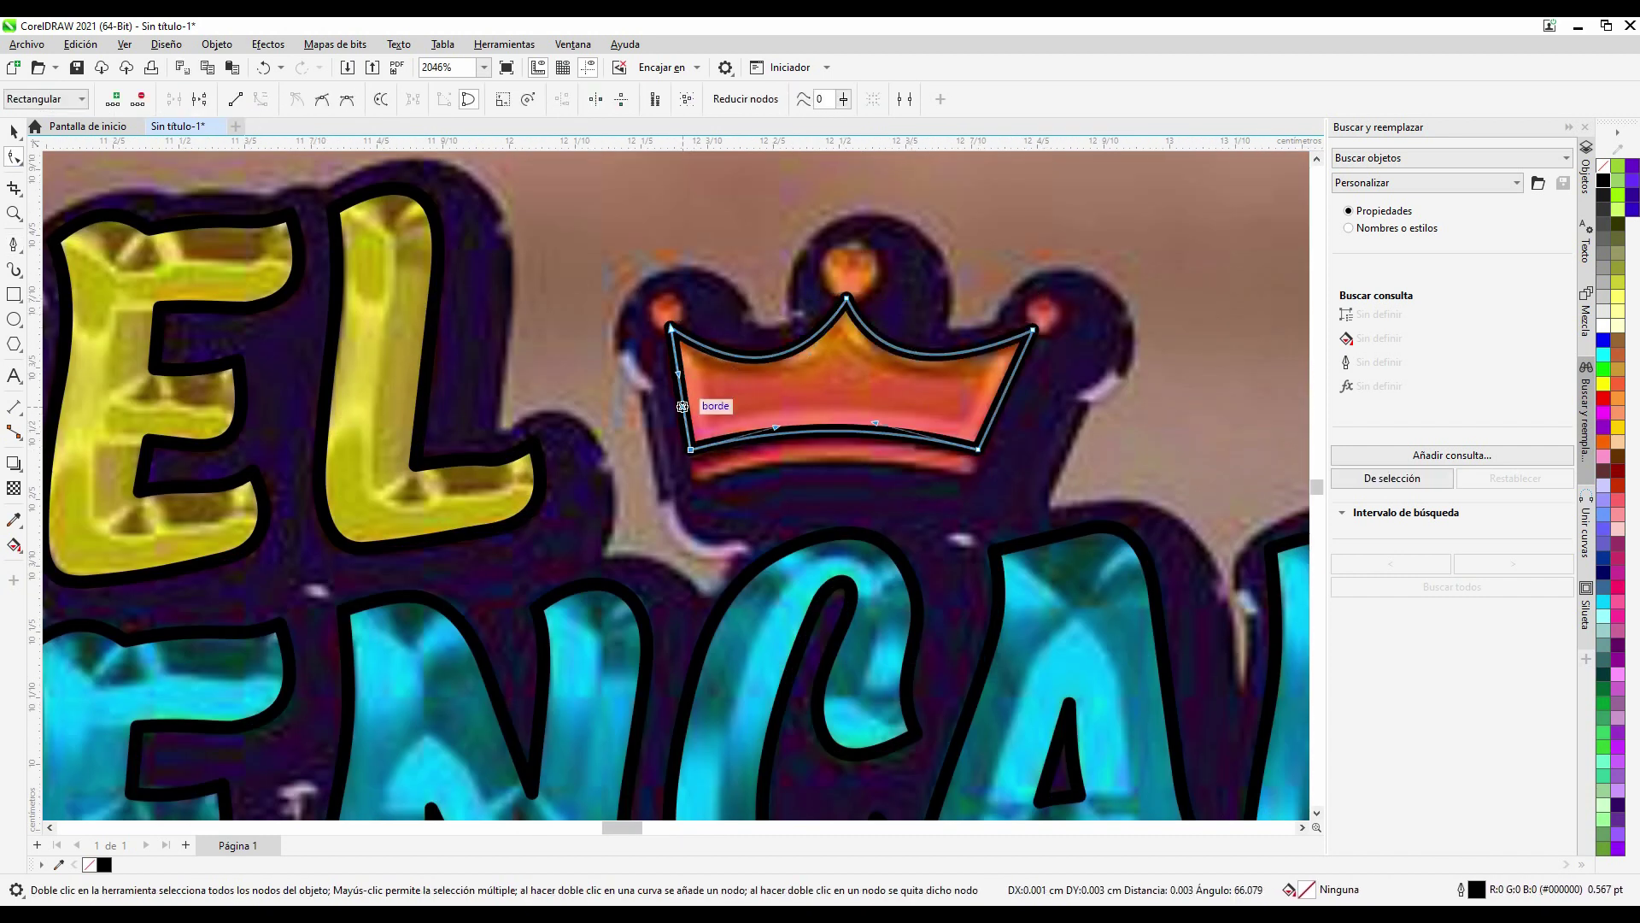
key("F5")
scroll(756, 488, "up", 1)
left_click(670, 455)
key("F10")
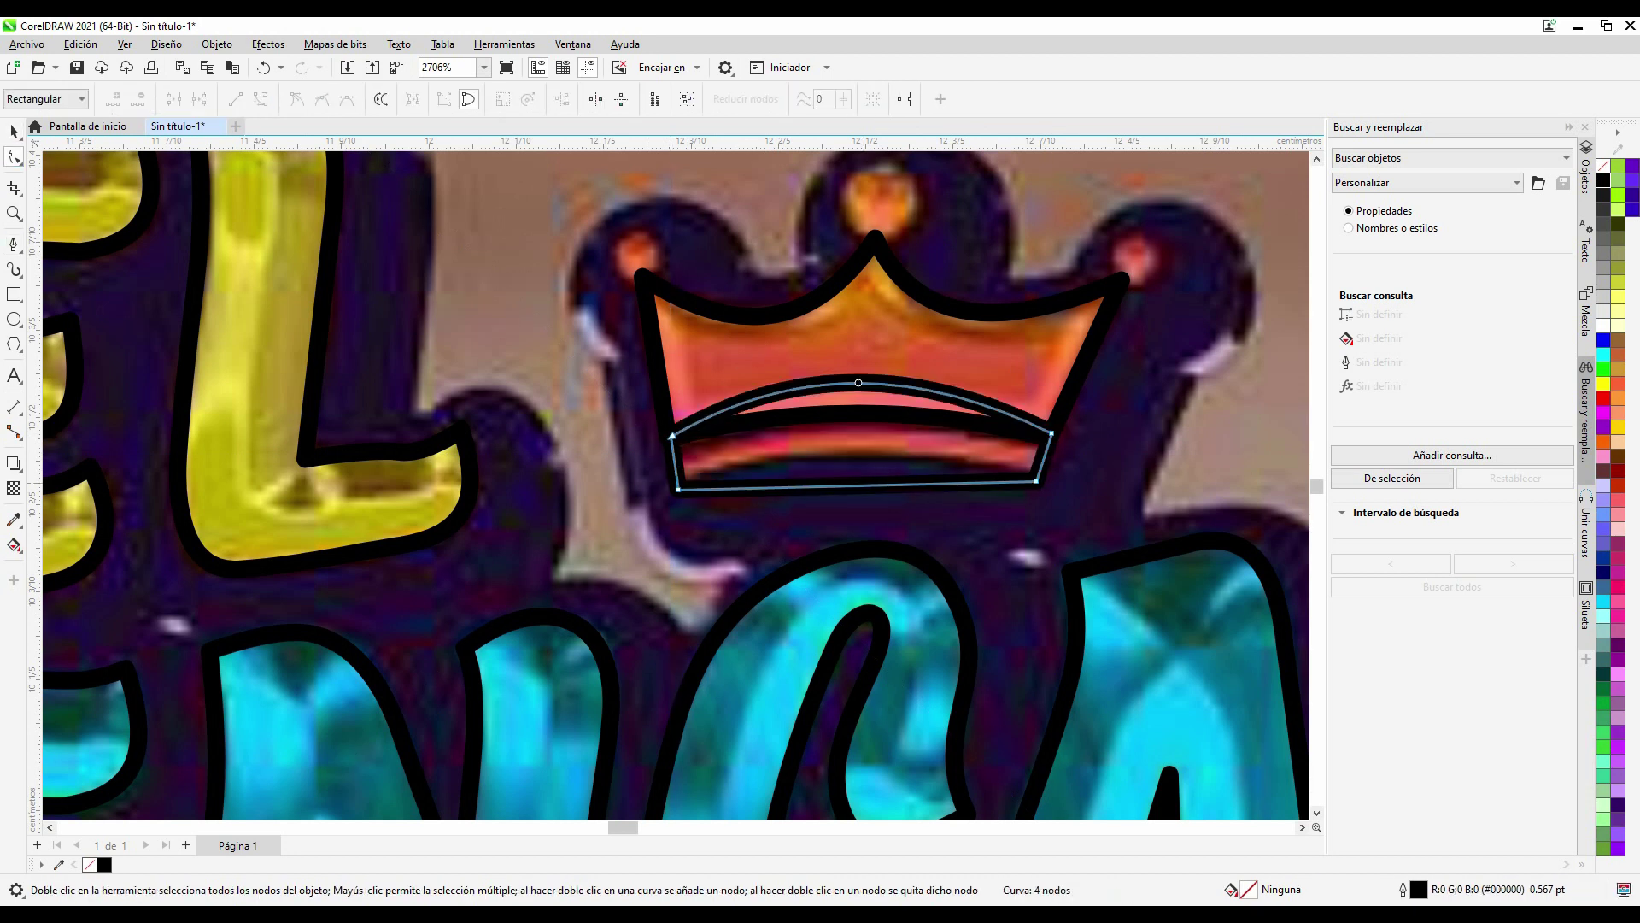
scroll(820, 478, "down", 5)
key("ctrl+v")
scroll(571, 307, "up", 6)
left_click_drag(572, 307, 1087, 374)
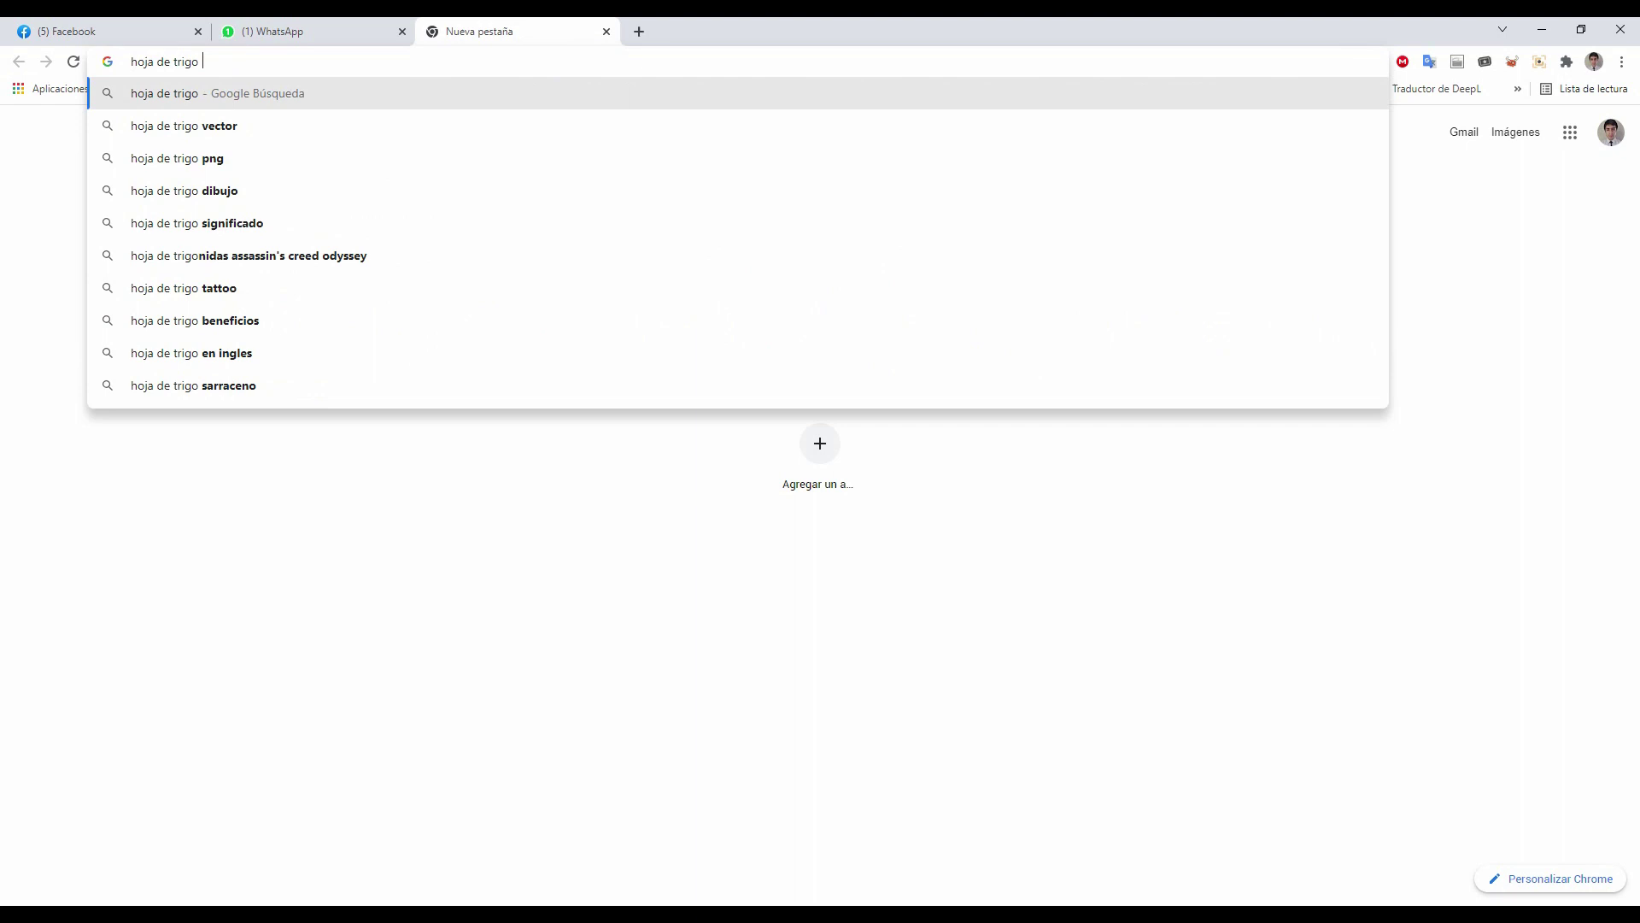
Step: Search Google Images for 'hoja de trigo vector' and preview several wheat sprig results
key("Down")
key("Return")
left_click(235, 323)
scroll(513, 512, "down", 5)
left_click(427, 517)
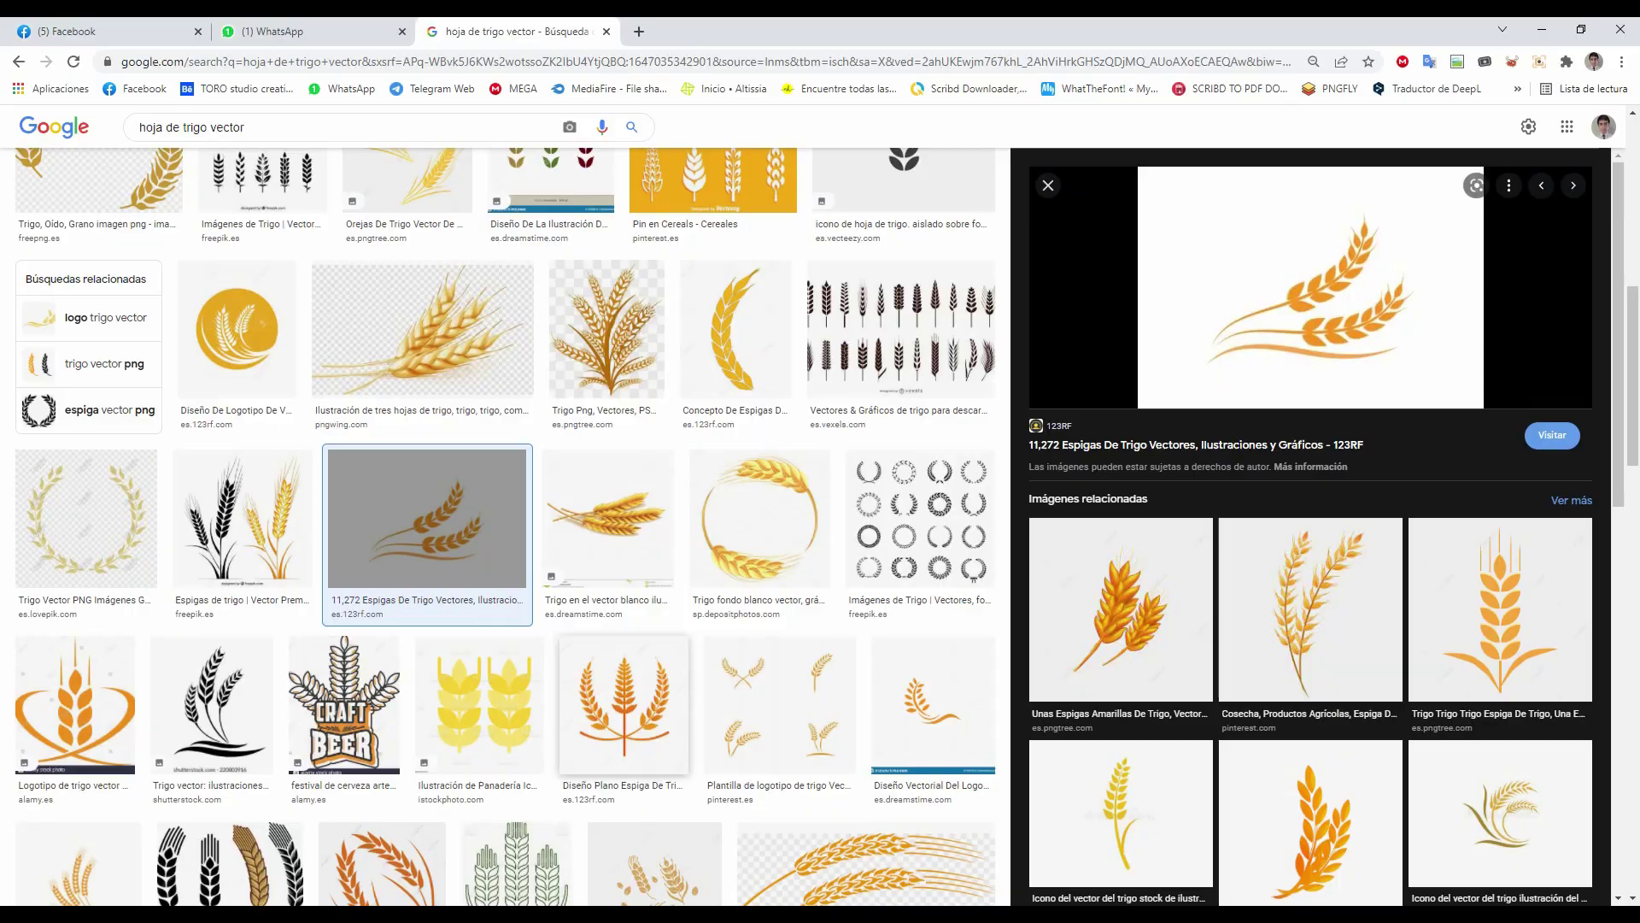
scroll(513, 513, "down", 5)
left_click(355, 368)
left_click(73, 541)
scroll(512, 512, "down", 5)
left_click(468, 274)
left_click(276, 273)
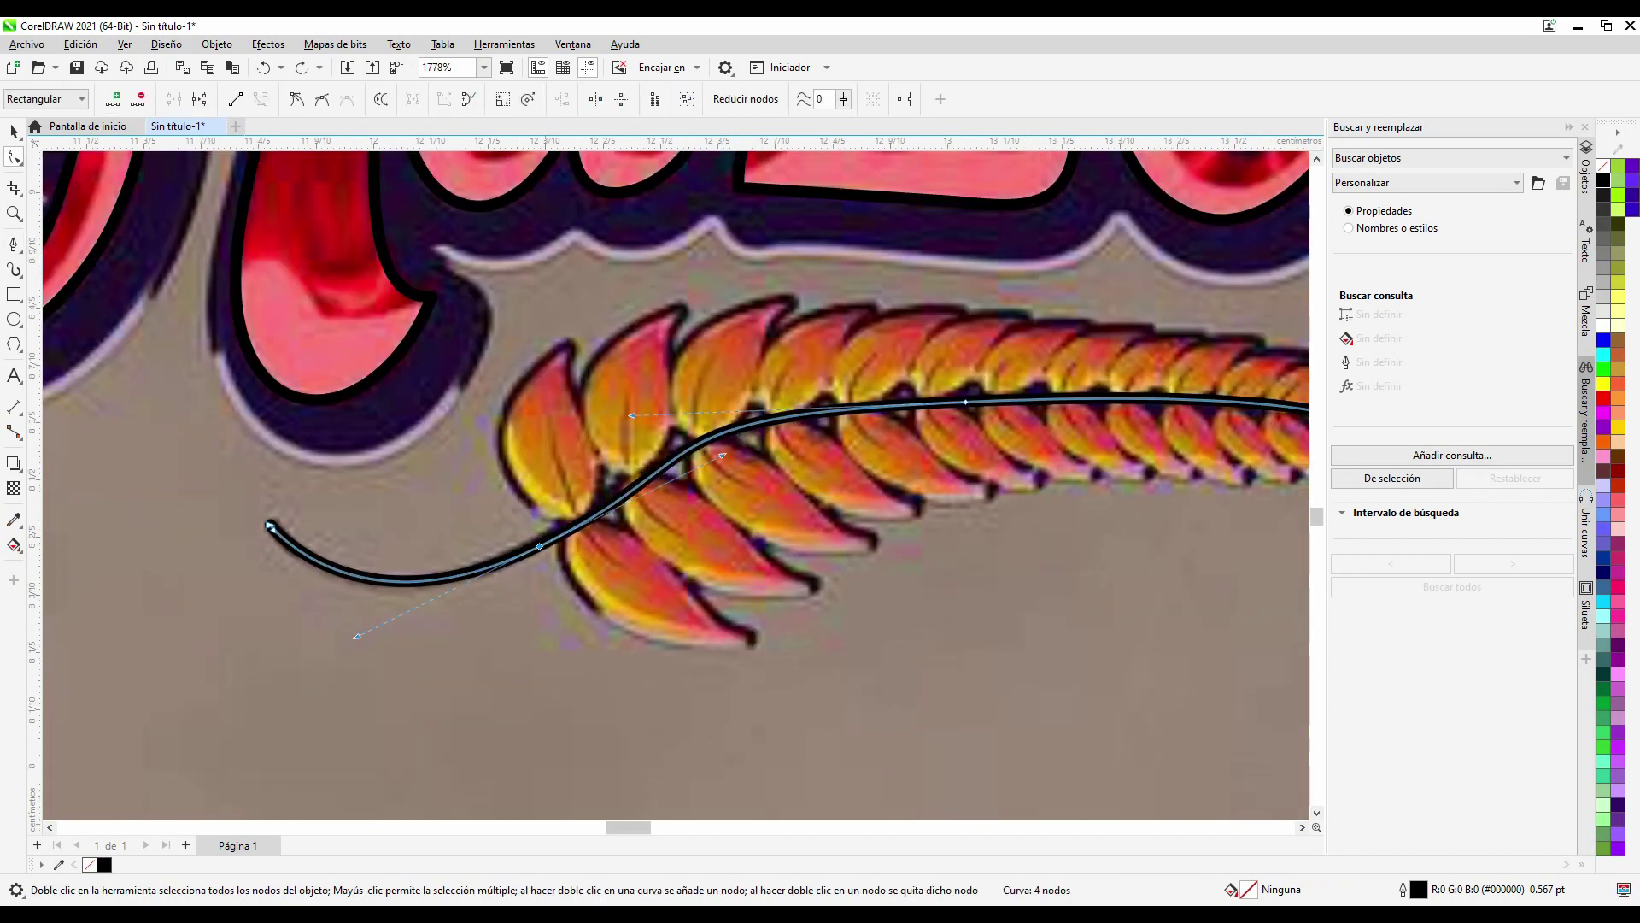
Step: Delete a node from the vein curve and select the leaf vein triangle
key("Delete")
scroll(675, 478, "down", 5)
scroll(675, 479, "up", 6)
scroll(458, 556, "down", 3)
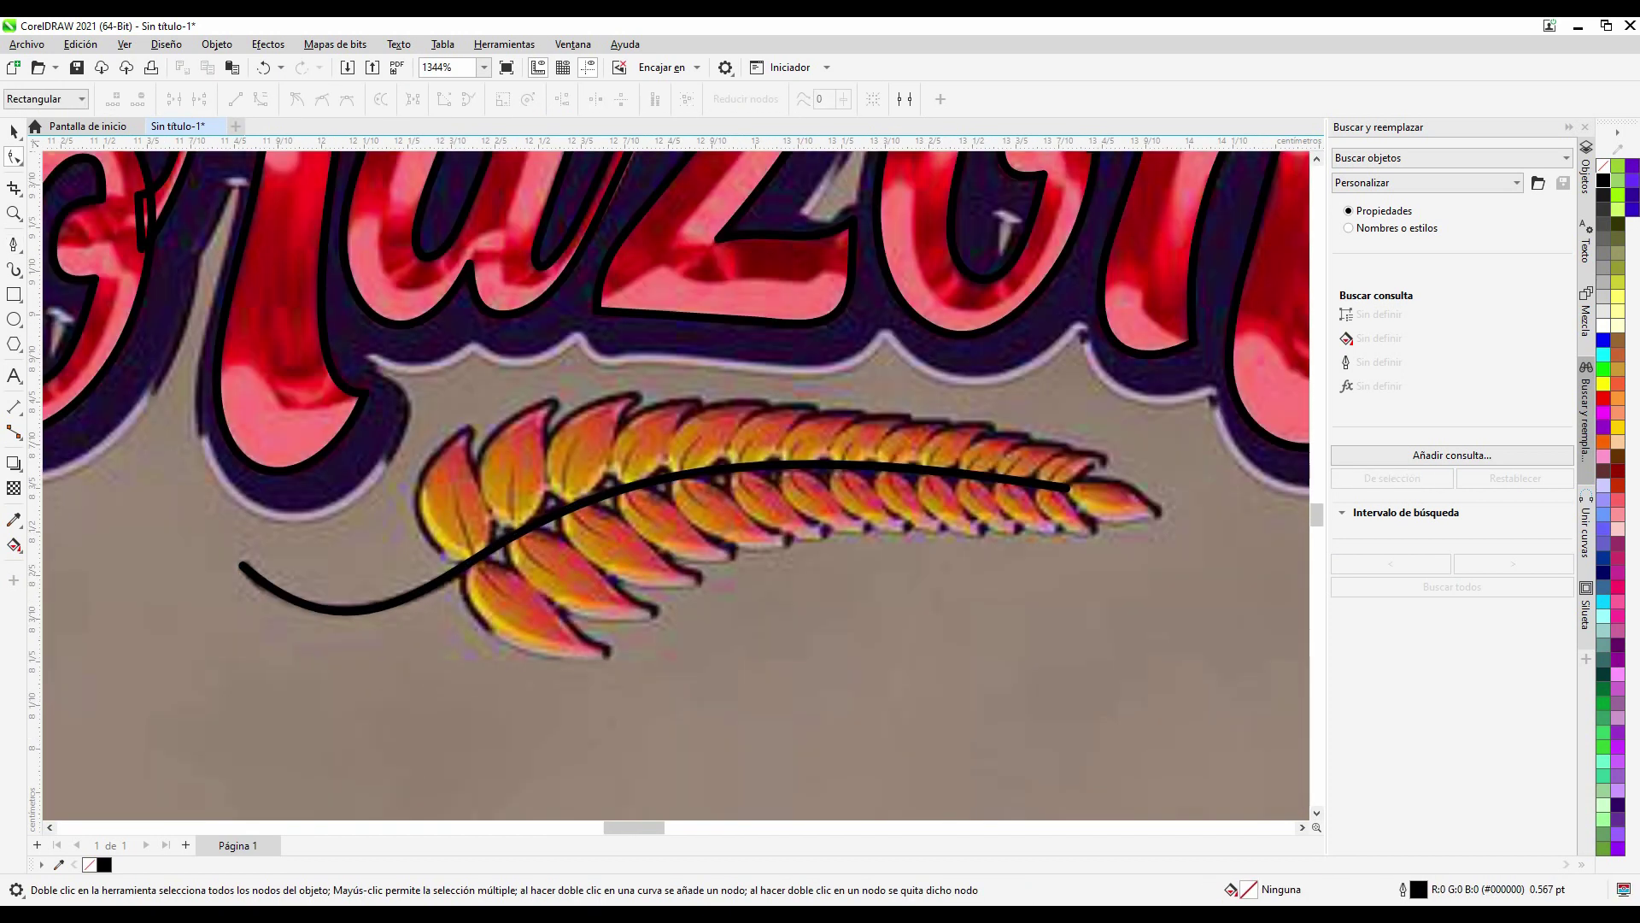
scroll(457, 556, "up", 4)
left_click(458, 556)
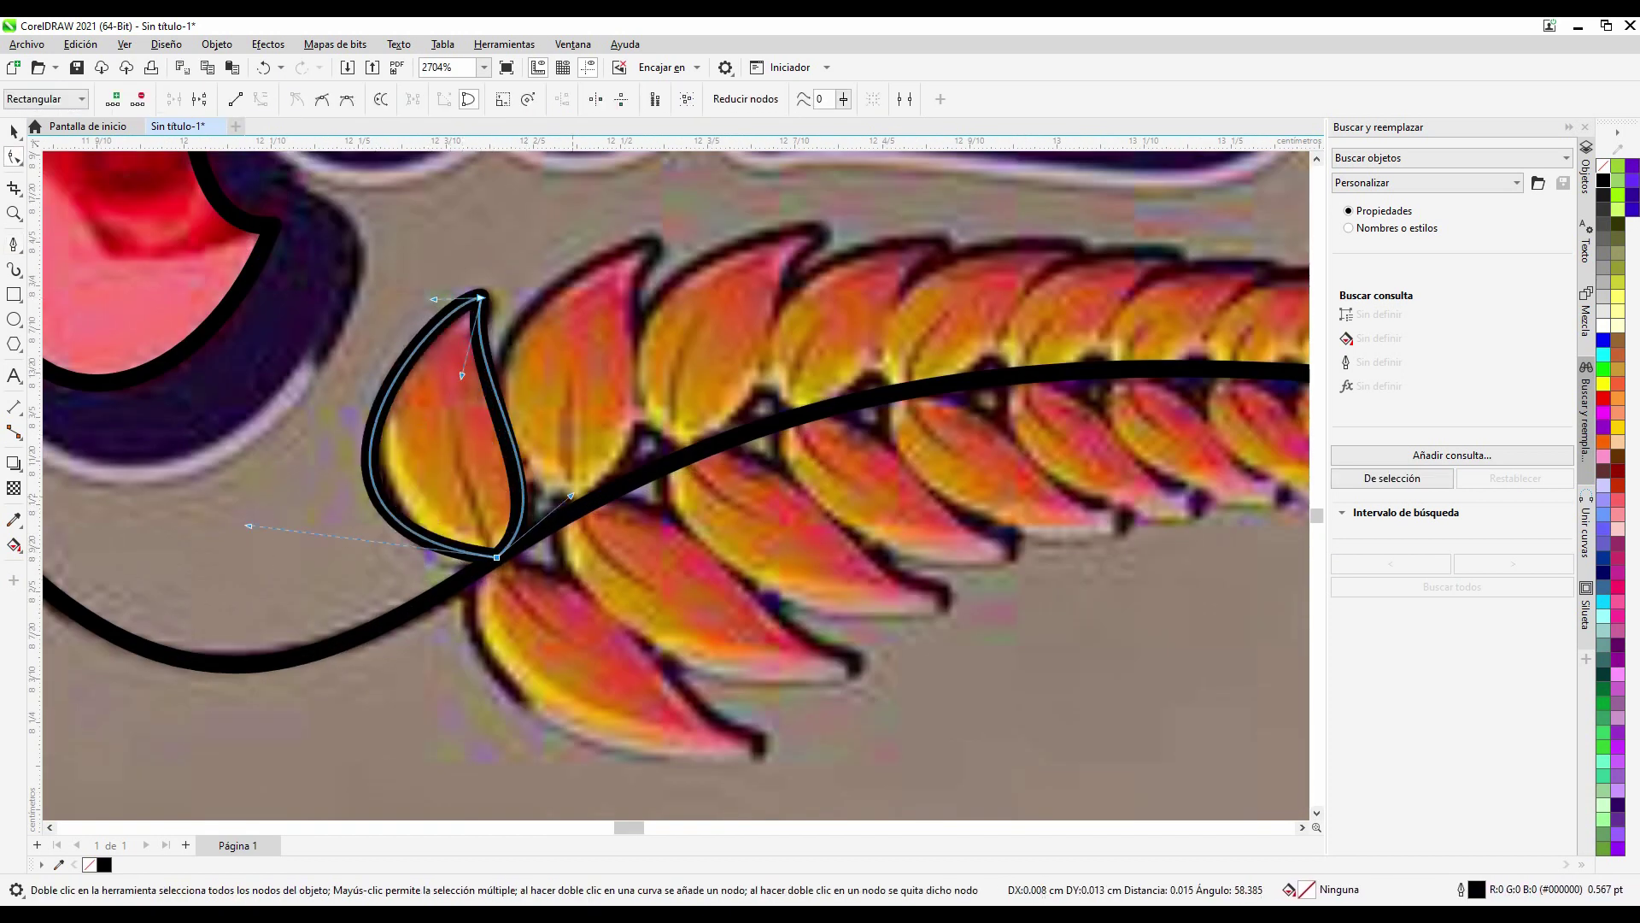
scroll(497, 563, "up", 2)
left_click(478, 547)
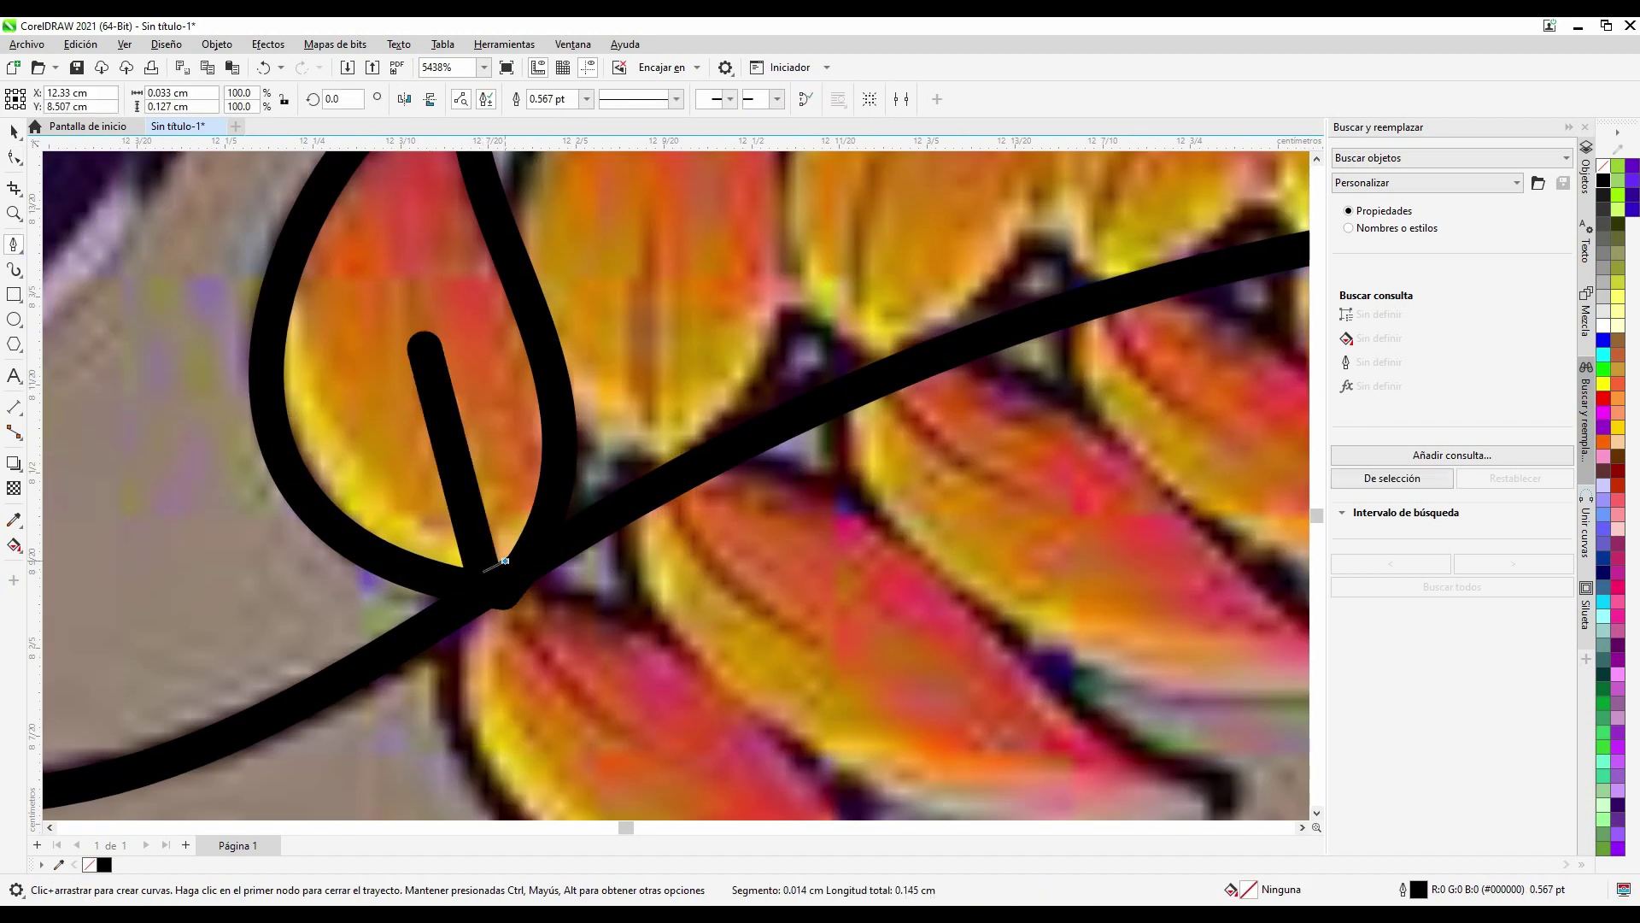
Step: Fill the vein black, give it a 0.3 pt outline, and group it with the leaf
key("F12")
left_click(939, 622)
scroll(417, 392, "down", 4)
key("space")
key("F12")
left_click(926, 623)
key("F12")
left_click(934, 623)
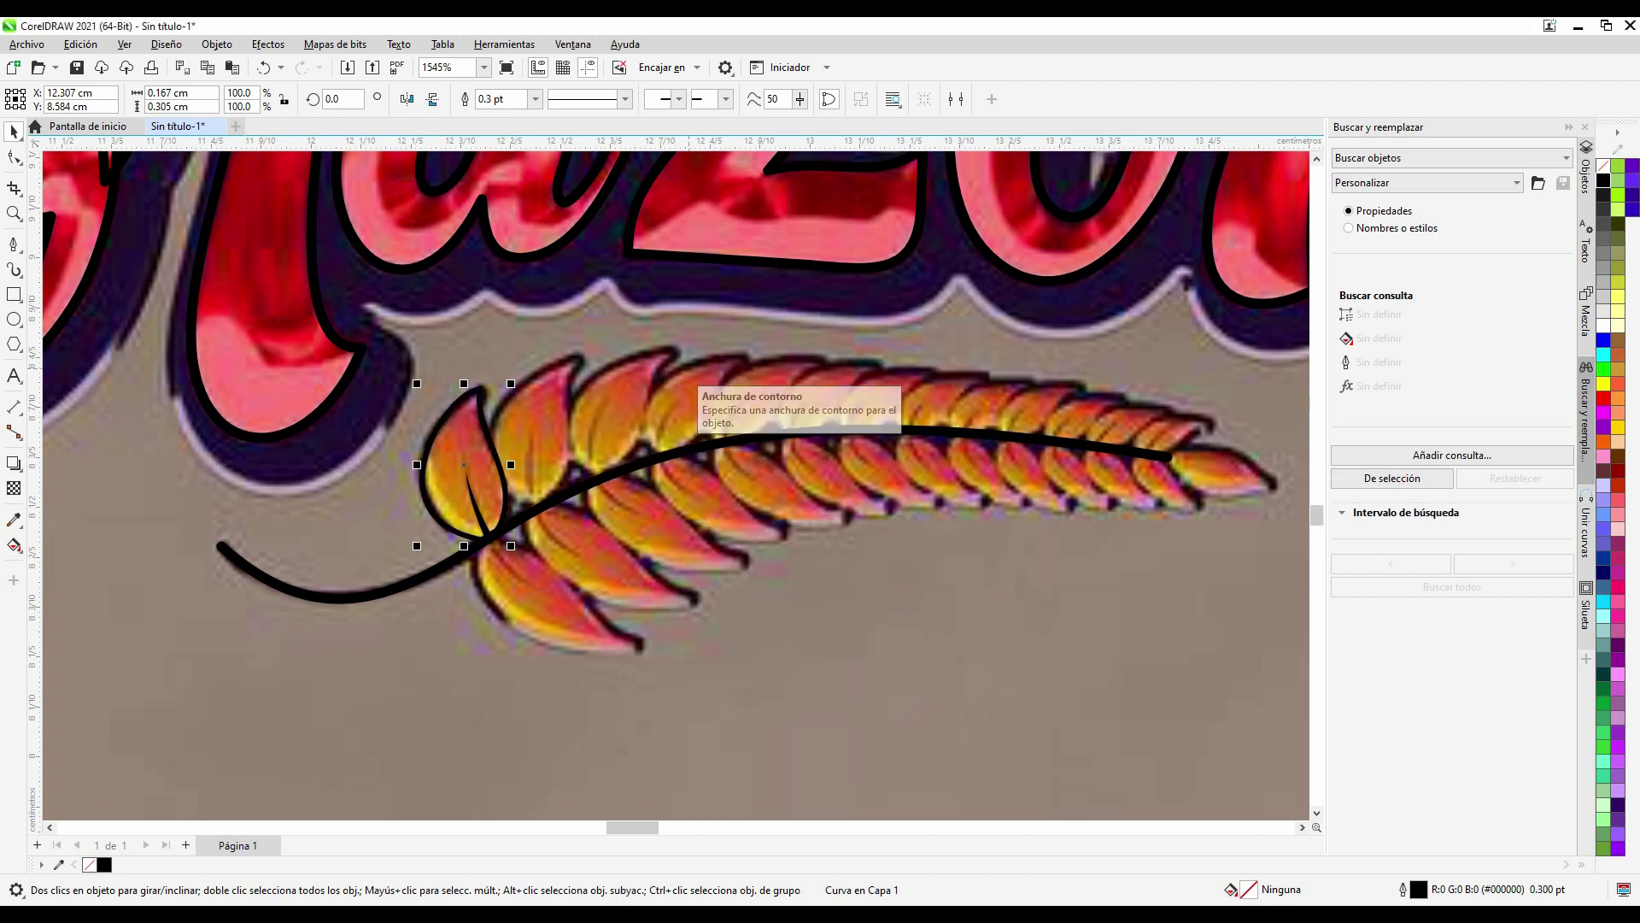
scroll(336, 494, "up", 3)
scroll(786, 333, "down", 3)
scroll(785, 333, "up", 2)
scroll(786, 333, "up", 3)
left_click(803, 328)
Step: Check the wheat leaf references in Chrome, then place a rotated leaf copy along the stem
scroll(803, 328, "down", 2)
scroll(803, 328, "down", 3)
key("alt+Tab")
scroll(1310, 513, "down", 5)
scroll(1500, 462, "up", 10)
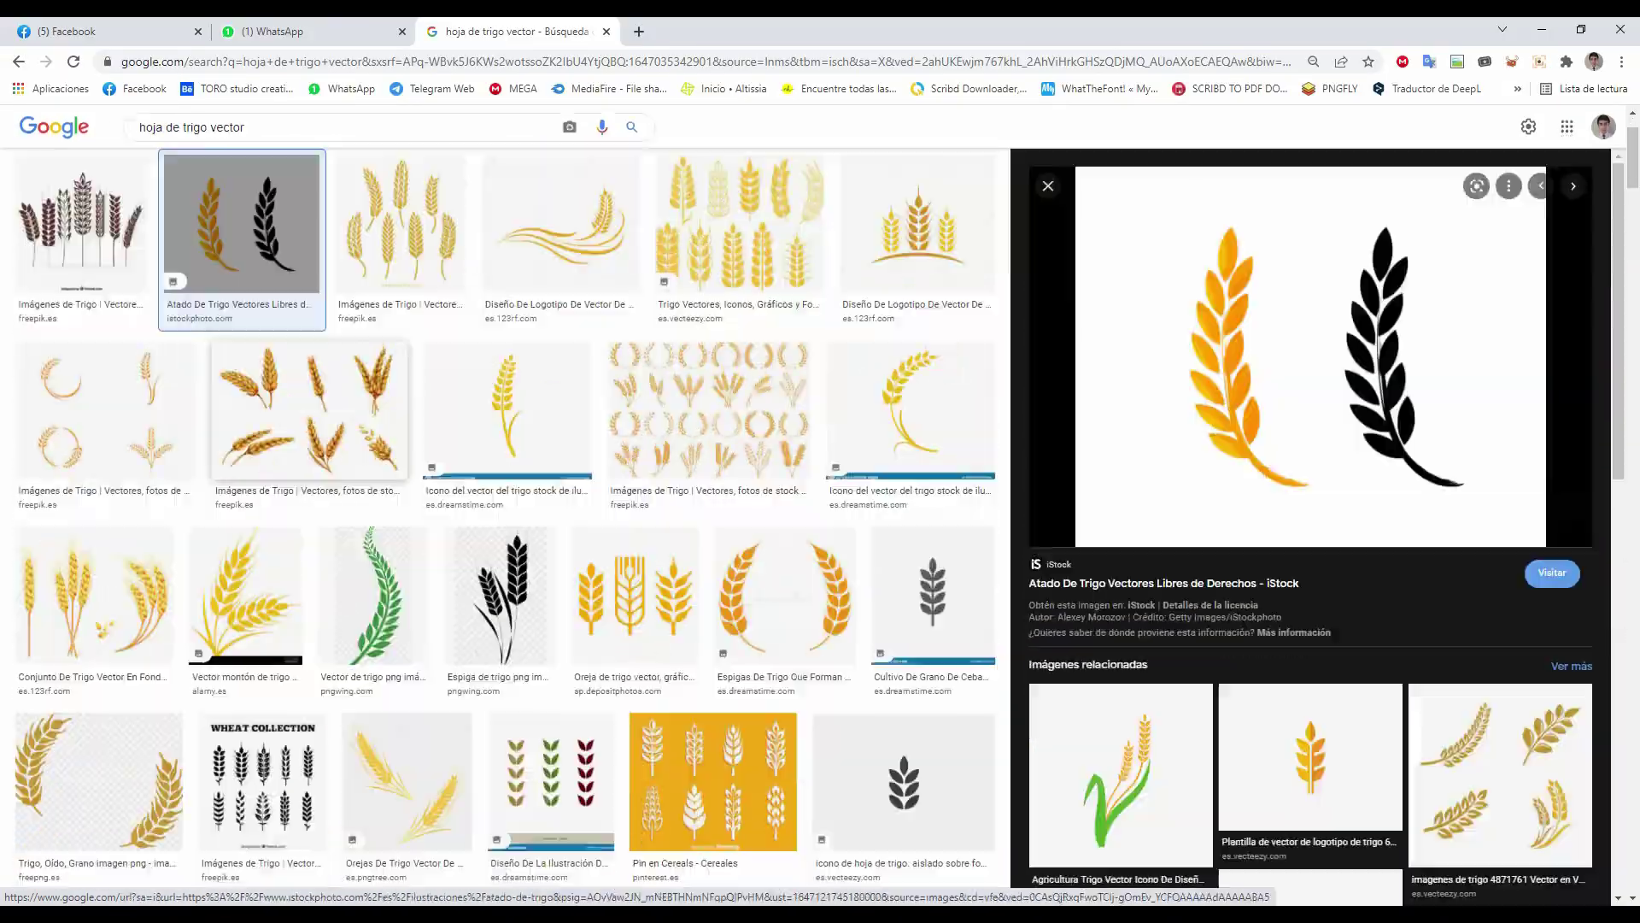
left_click(373, 598)
scroll(373, 598, "down", 5)
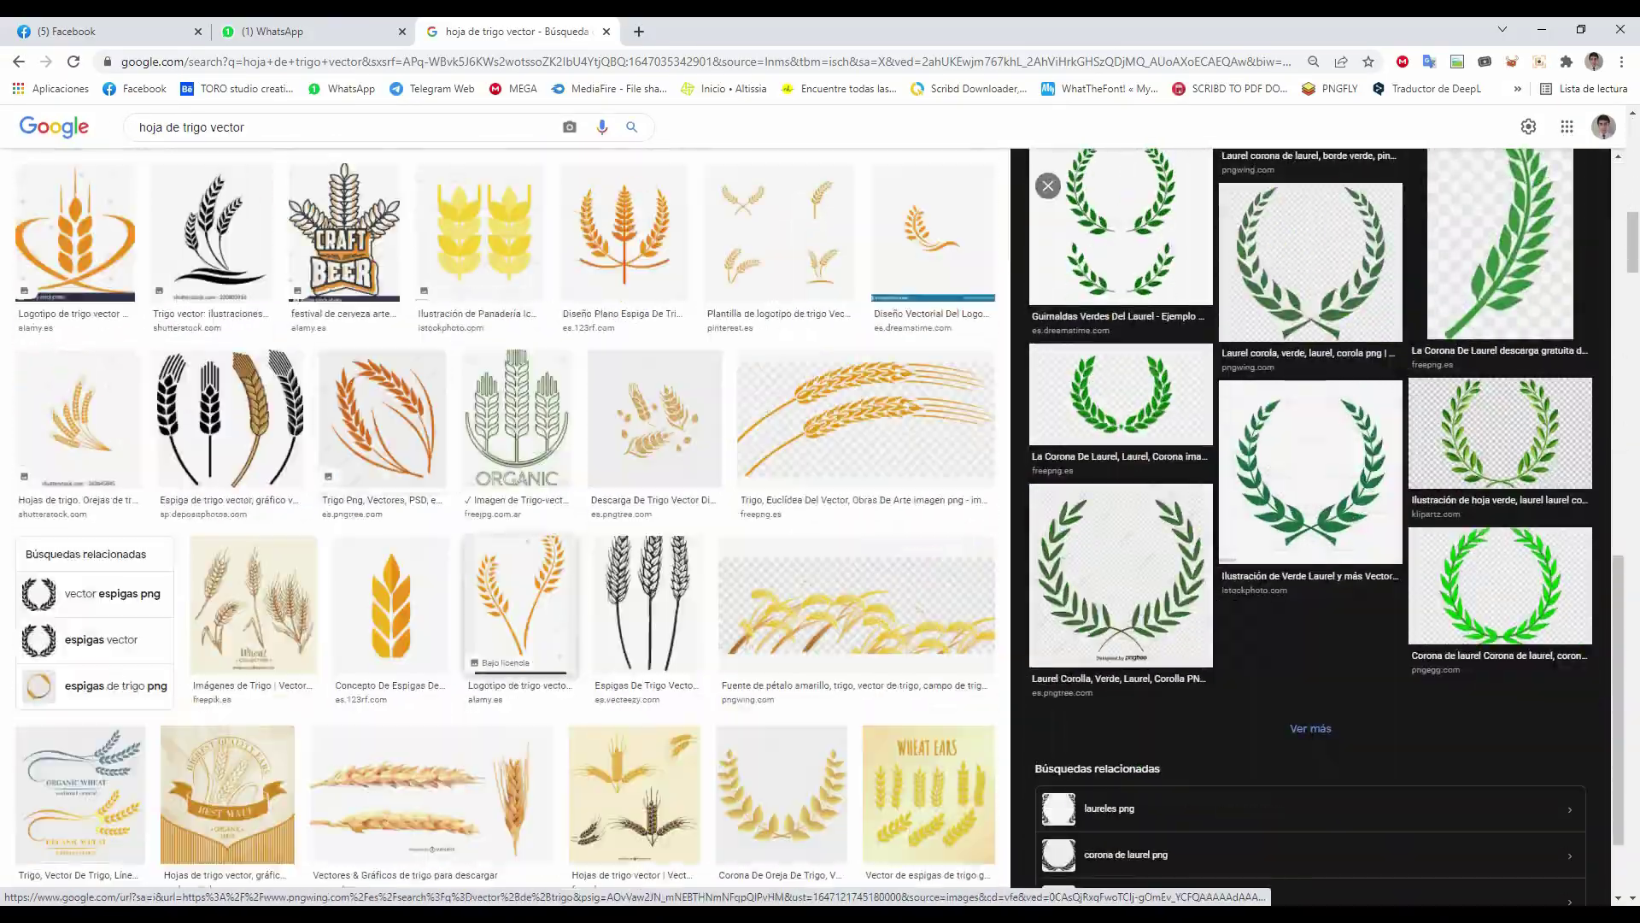
left_click(427, 555)
scroll(1310, 513, "down", 3)
key("alt+Tab")
scroll(762, 248, "up", 2)
left_click_drag(763, 248, 822, 273)
Step: Place another leaf copy further along the stem and select the tip leaf's nodes
scroll(854, 368, "down", 3)
scroll(854, 367, "up", 4)
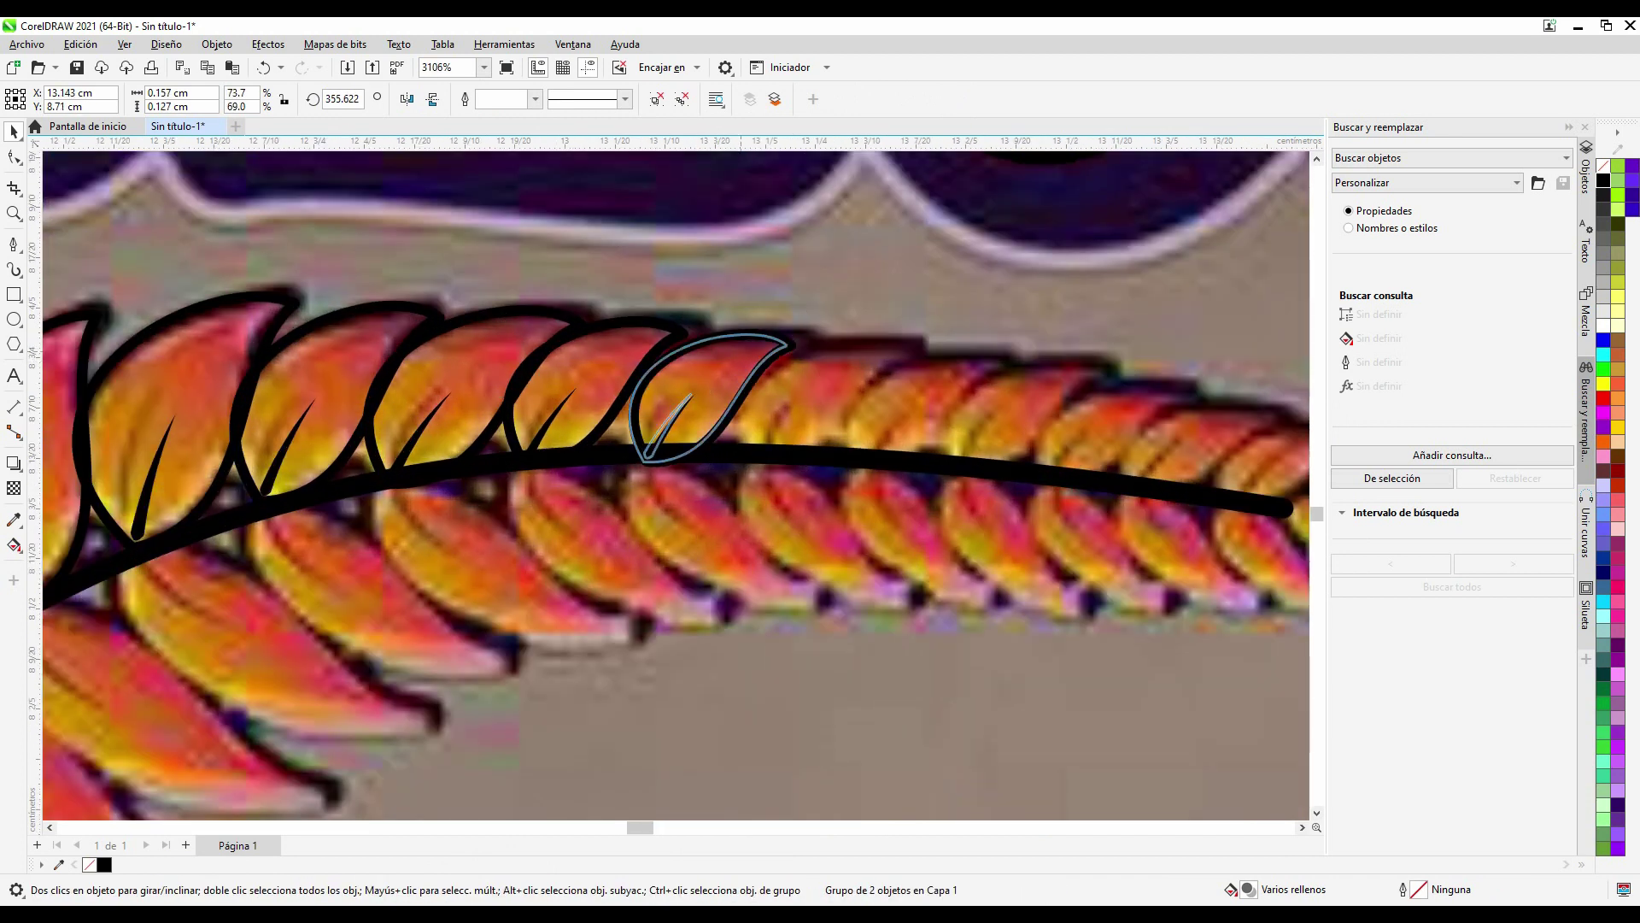
scroll(915, 322, "down", 3)
scroll(800, 384, "up", 2)
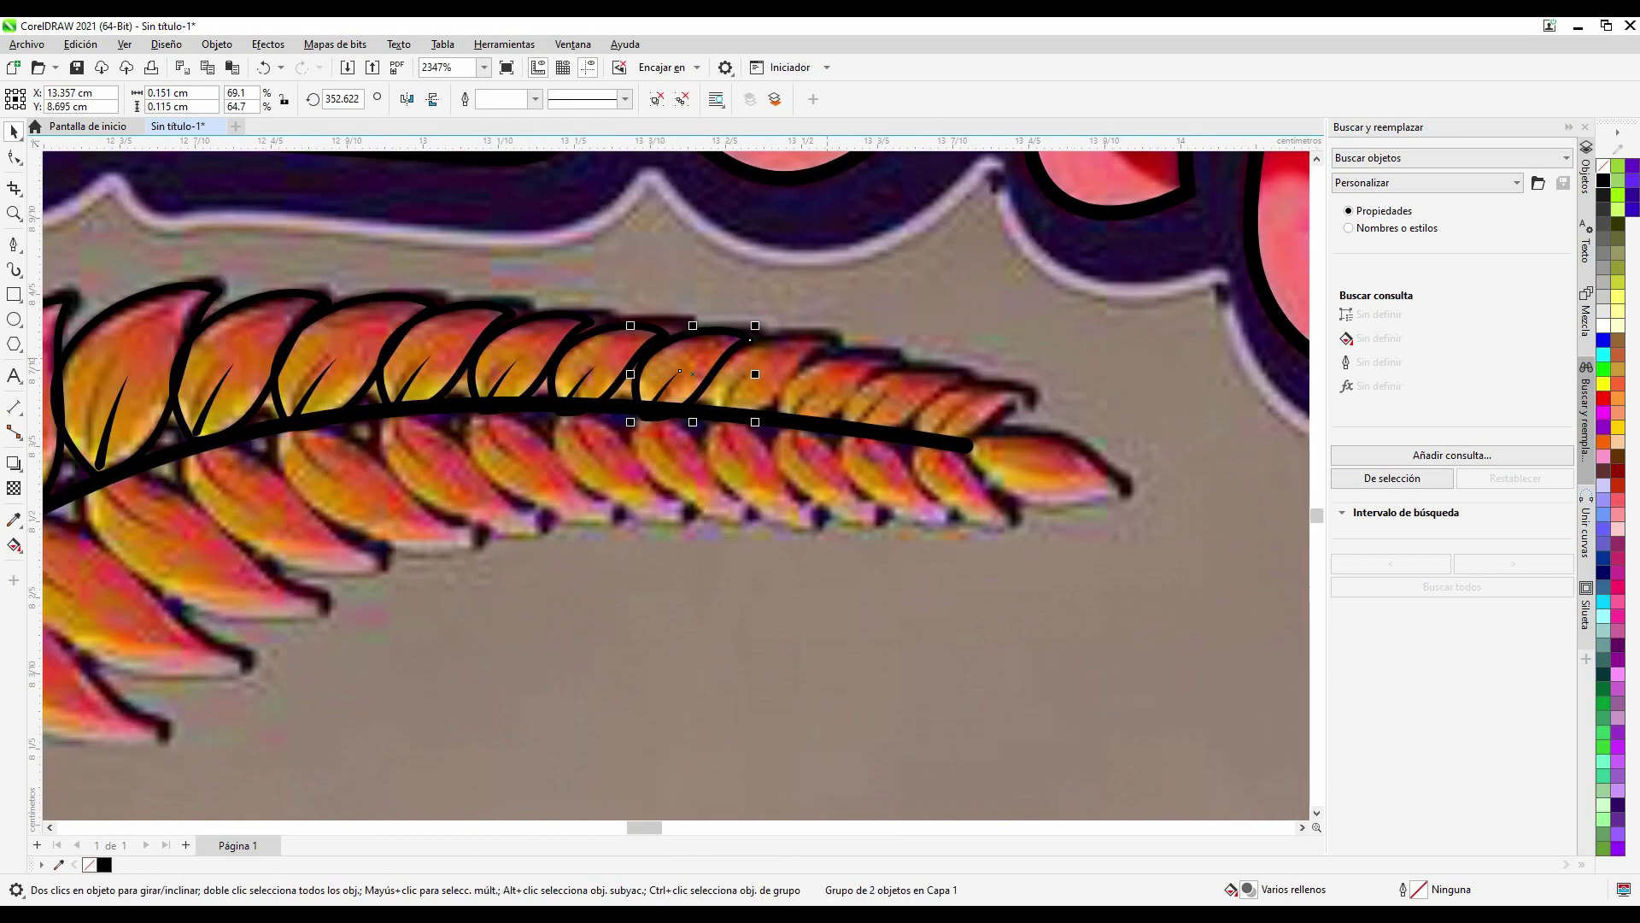
scroll(800, 384, "up", 2)
scroll(930, 325, "down", 1)
left_click_drag(930, 325, 933, 361)
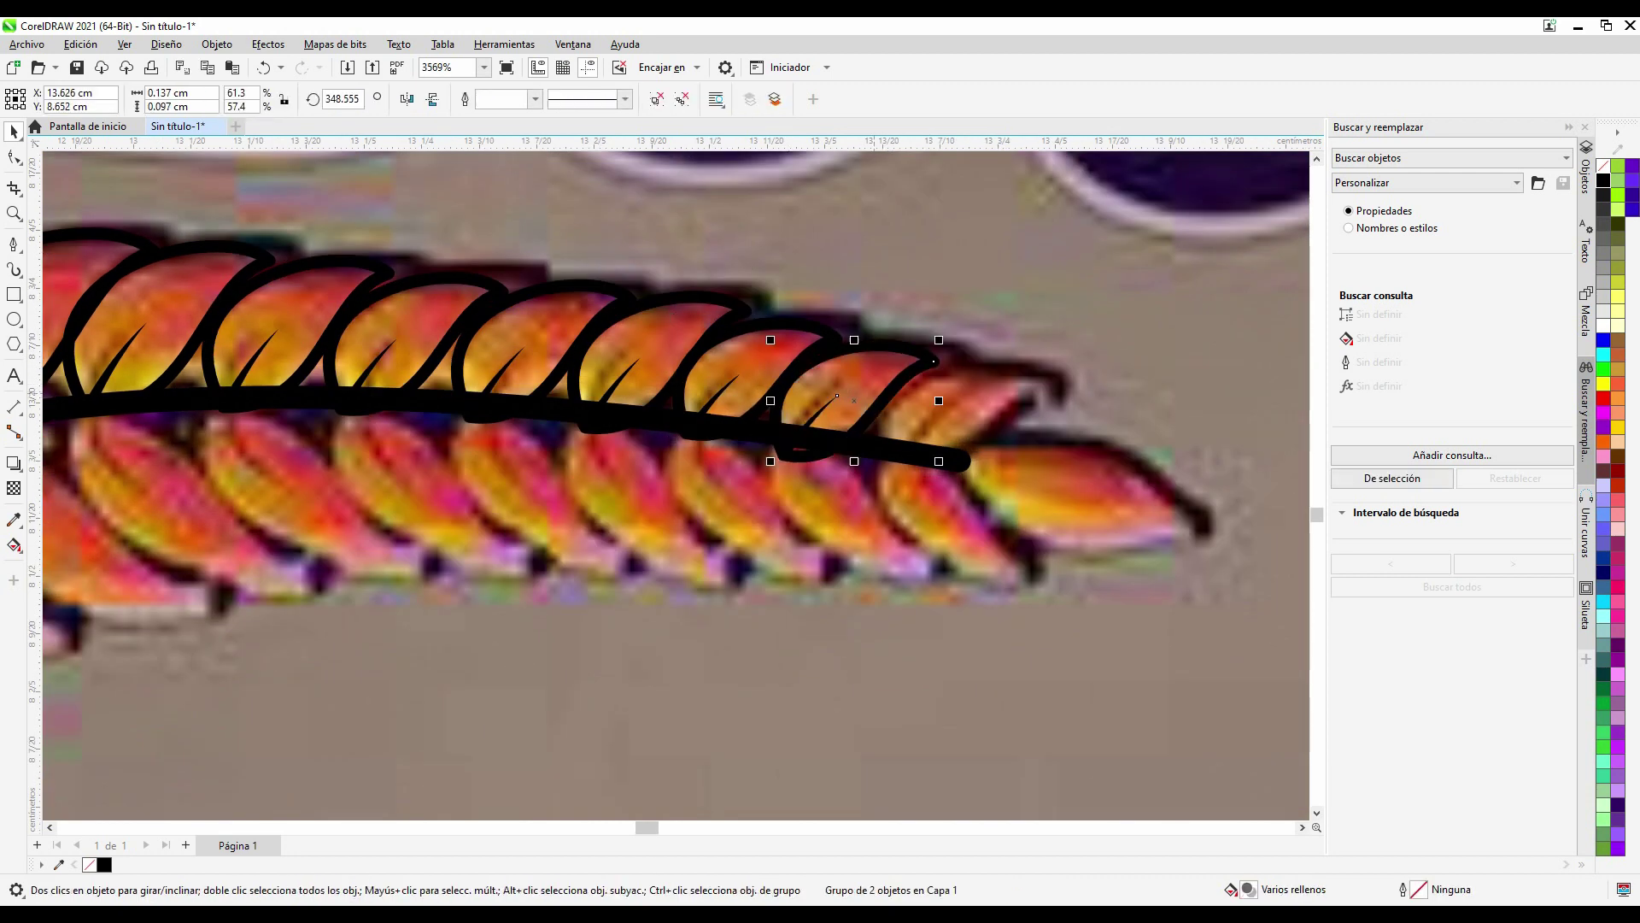
key("F10")
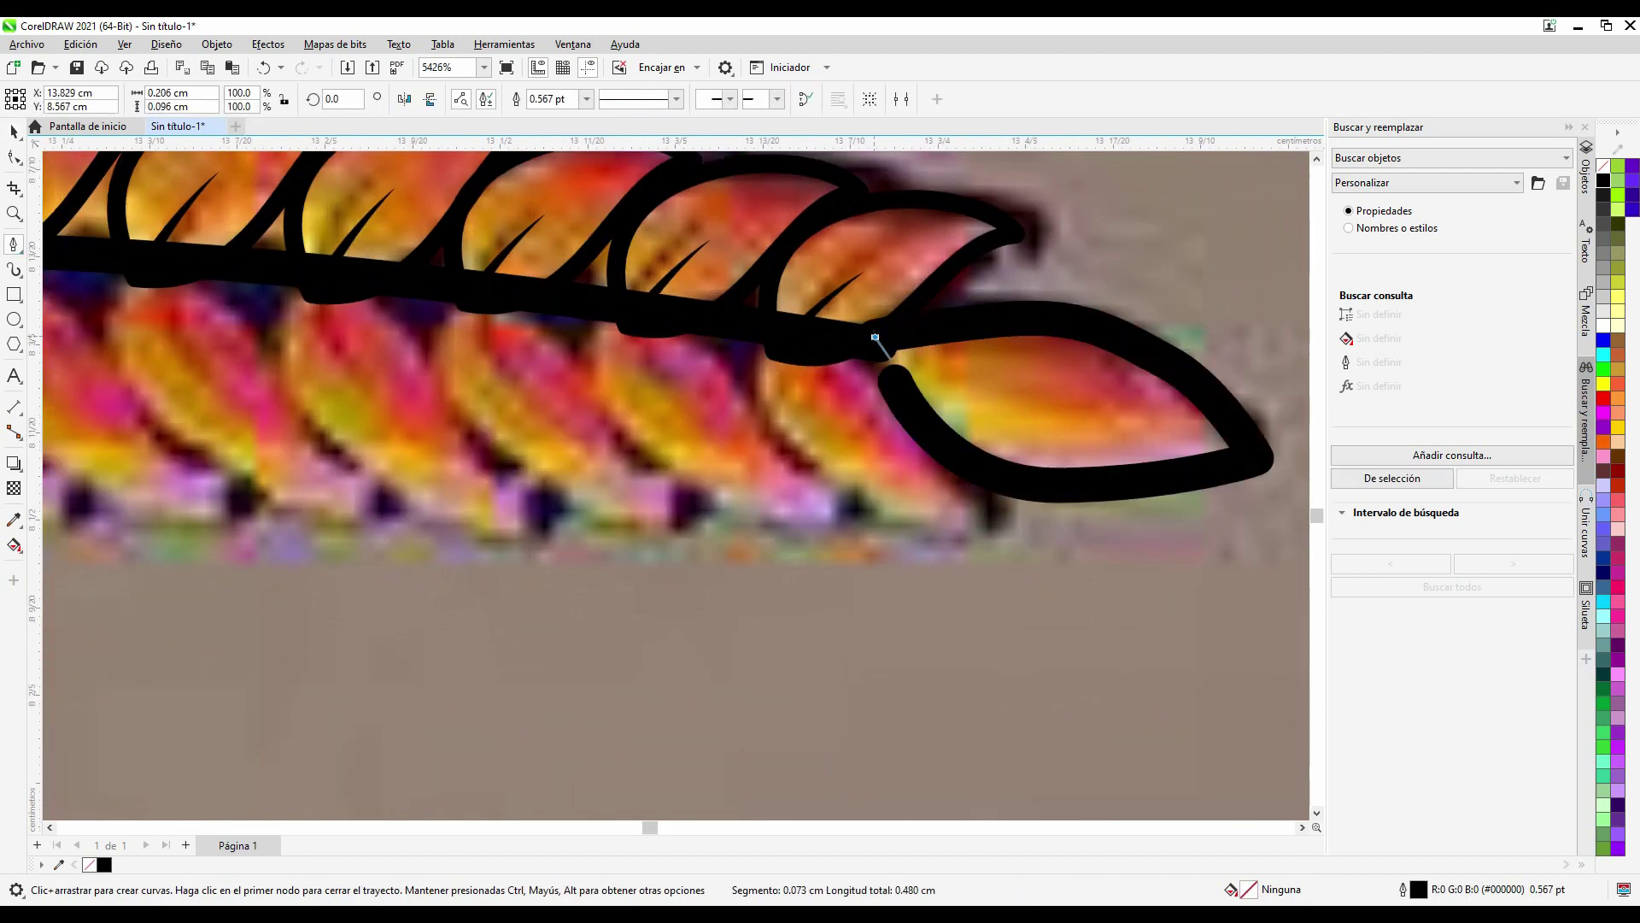
left_click(1068, 393)
Step: Trace a new leaf outline for the lowest leaf under the stem
scroll(1078, 437, "down", 2)
scroll(498, 590, "up", 4)
left_click(875, 671)
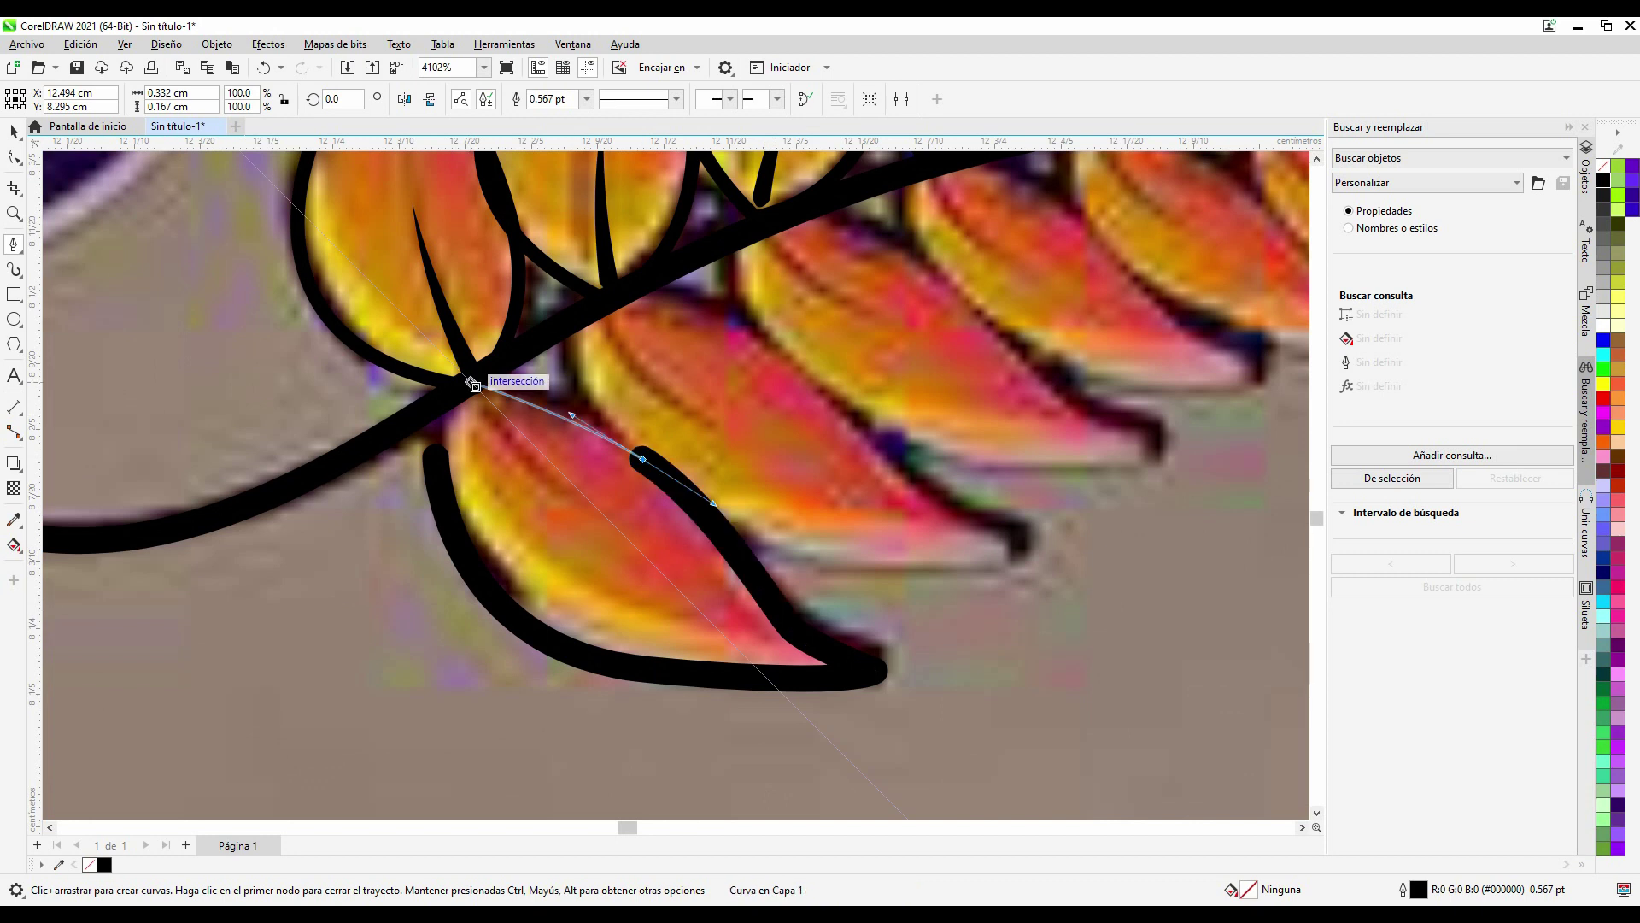
left_click(474, 385)
left_click(436, 455)
key("F10")
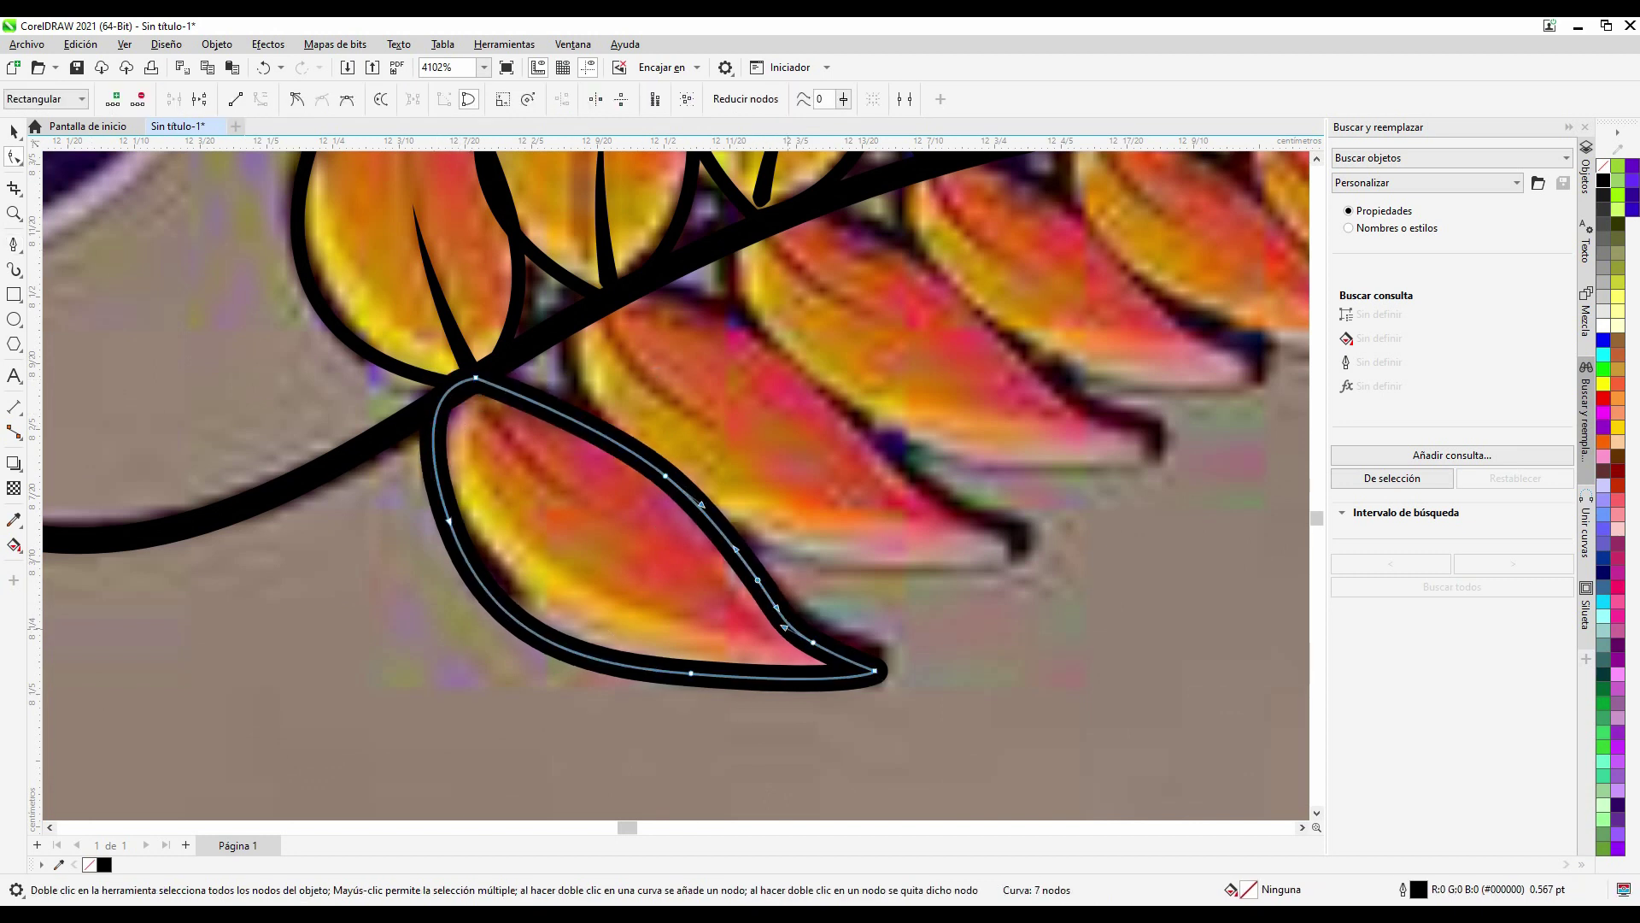
Step: Move the small vein stroke from below into the new leaf
scroll(658, 530, "down", 3)
left_click(564, 692)
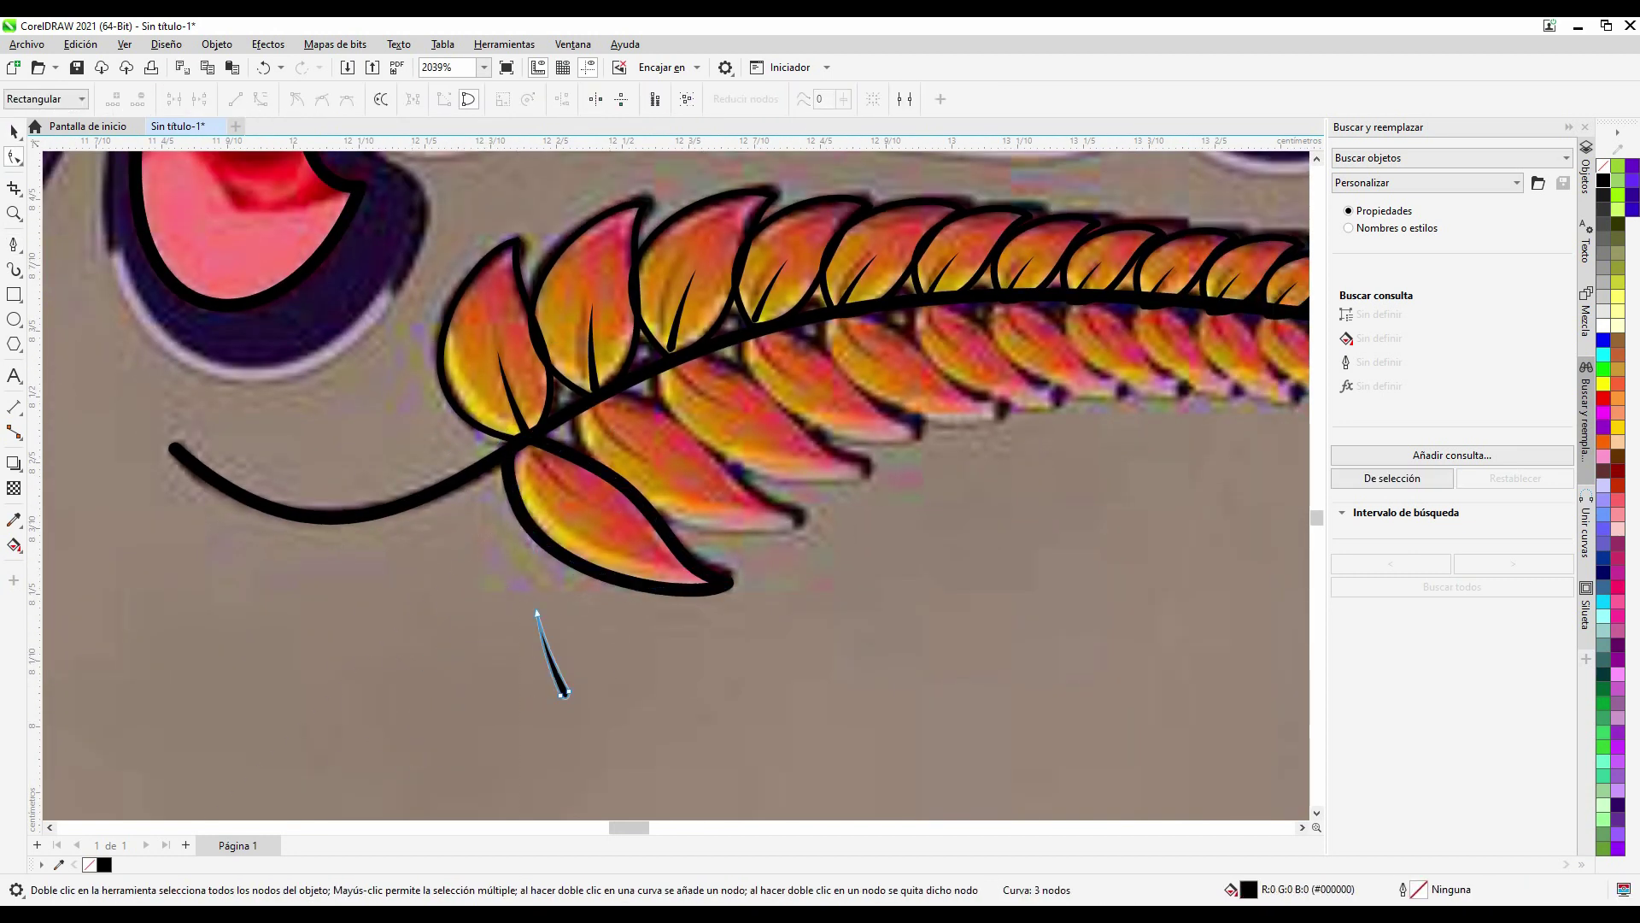
key("space")
left_click_drag(553, 657, 569, 495)
scroll(569, 495, "up", 1)
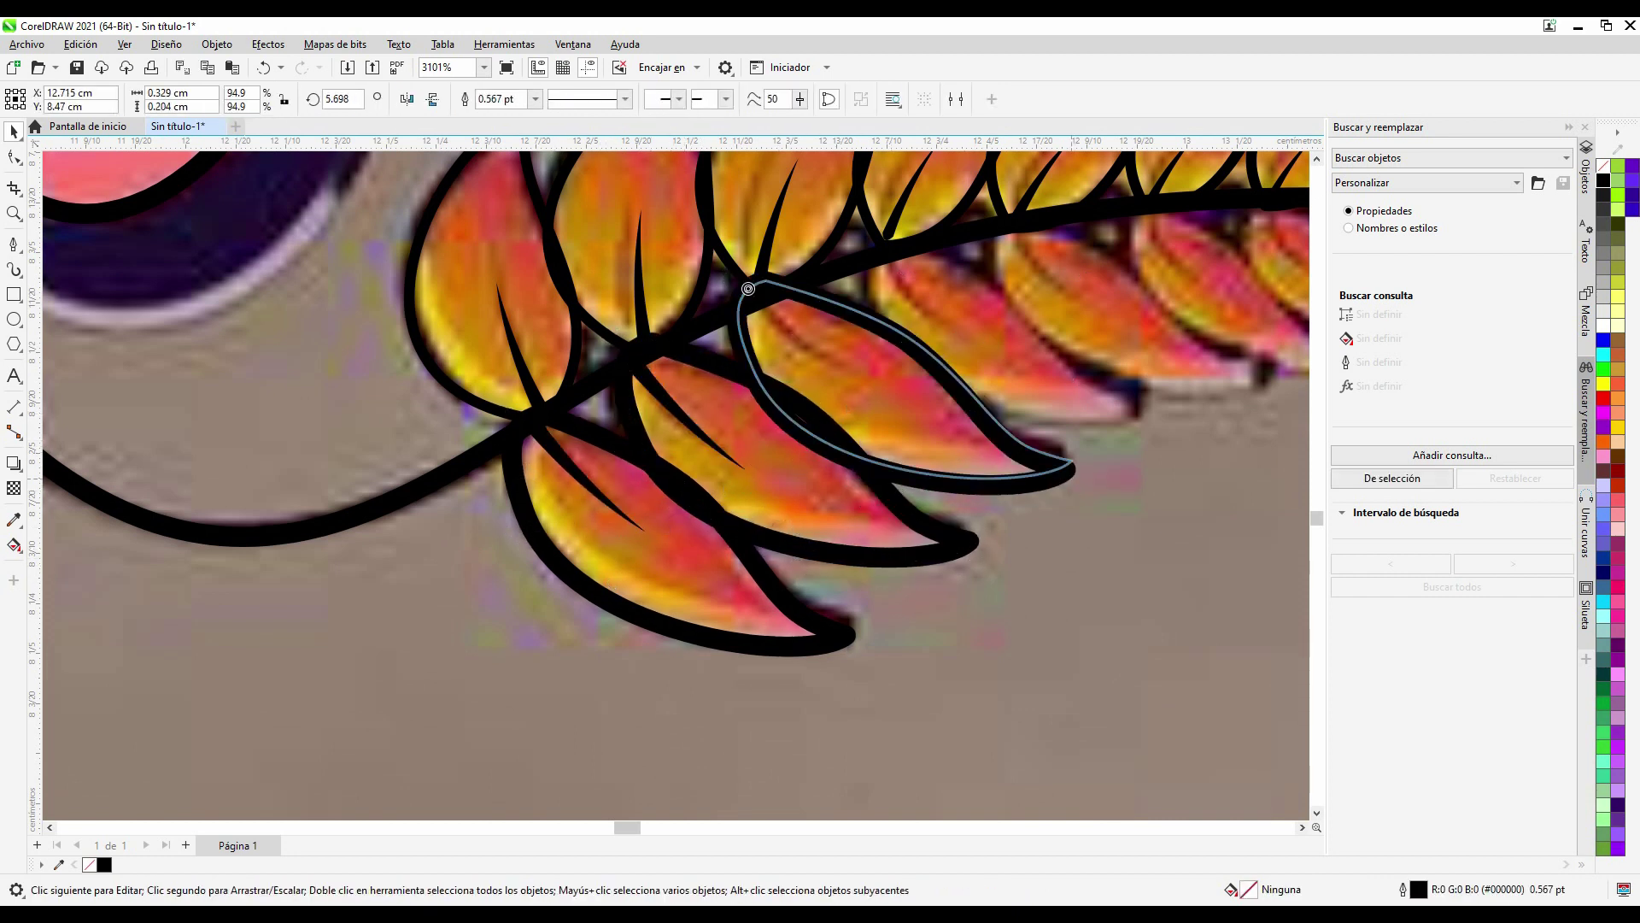
scroll(675, 478, "up", 1)
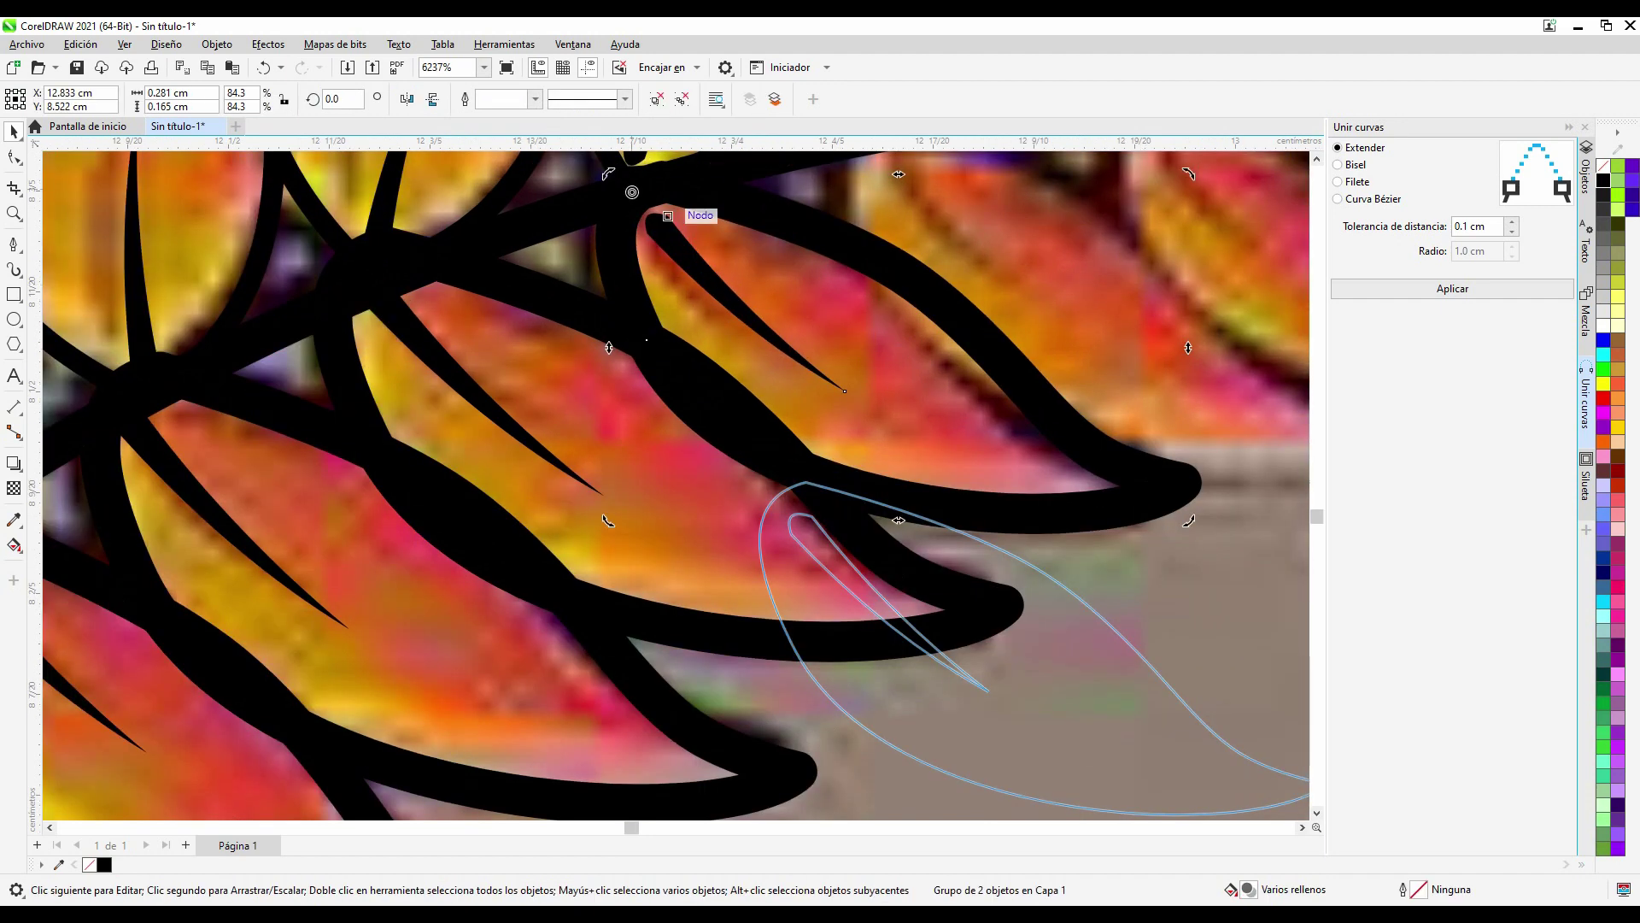
Step: Fit, scale and rotate copies of the veined leaf onto the next stem positions
left_click_drag(786, 402, 846, 348)
scroll(854, 427, "down", 2)
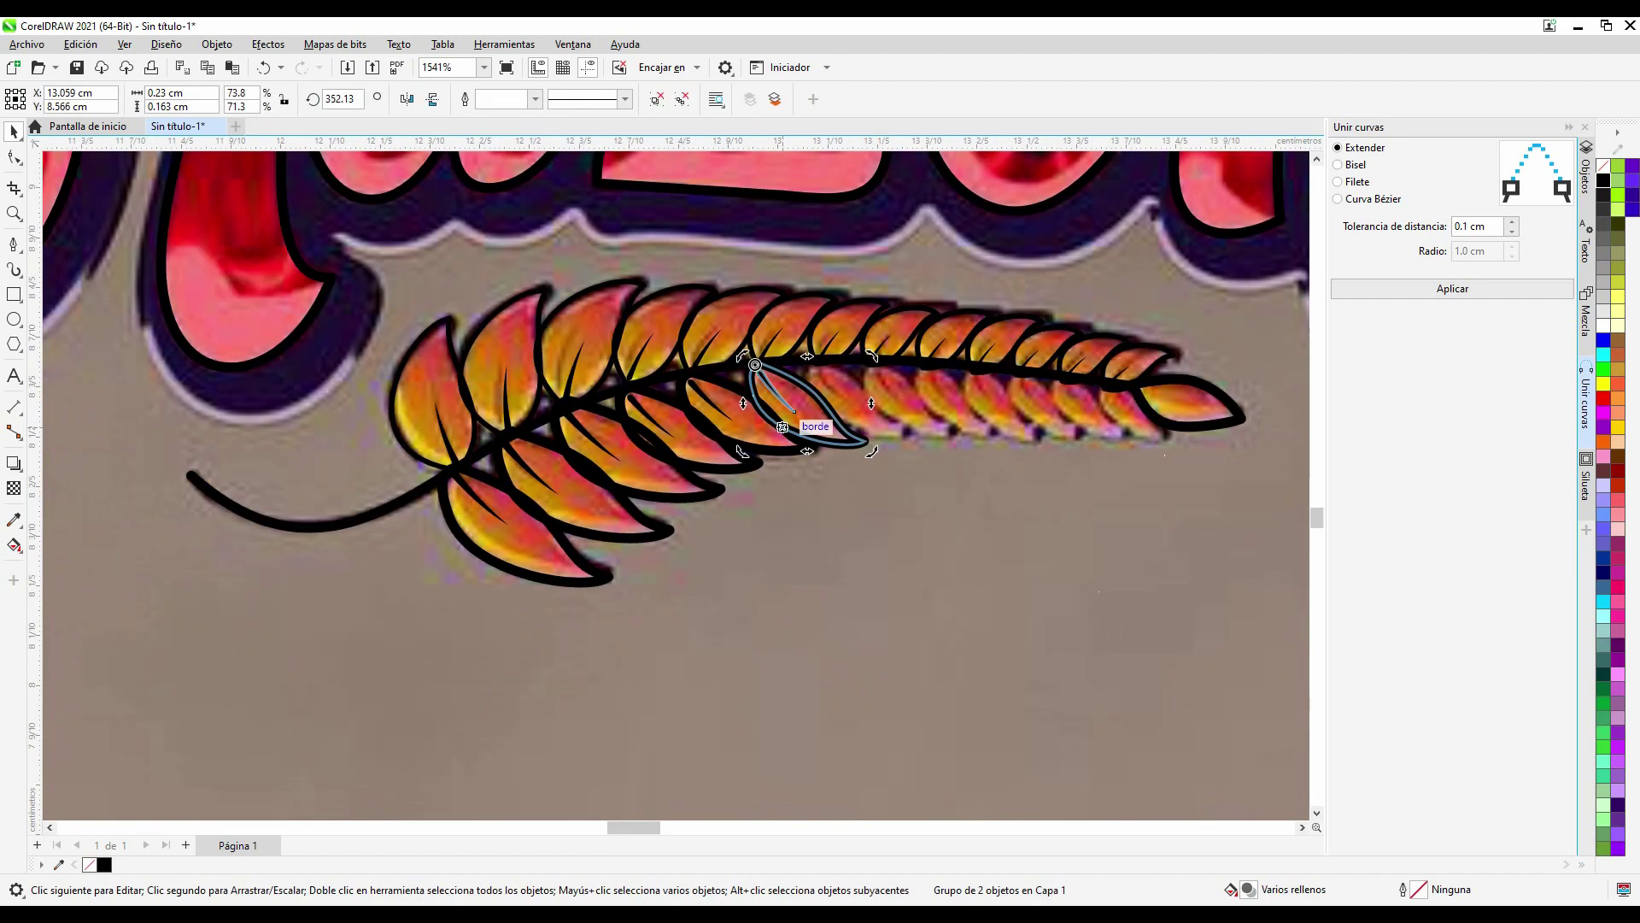
mouse_move(1119, 393)
left_mouse_down()
mouse_move(1010, 463)
mouse_move(1125, 517)
left_mouse_up()
scroll(1010, 463, "down", 3)
scroll(1145, 524, "up", 4)
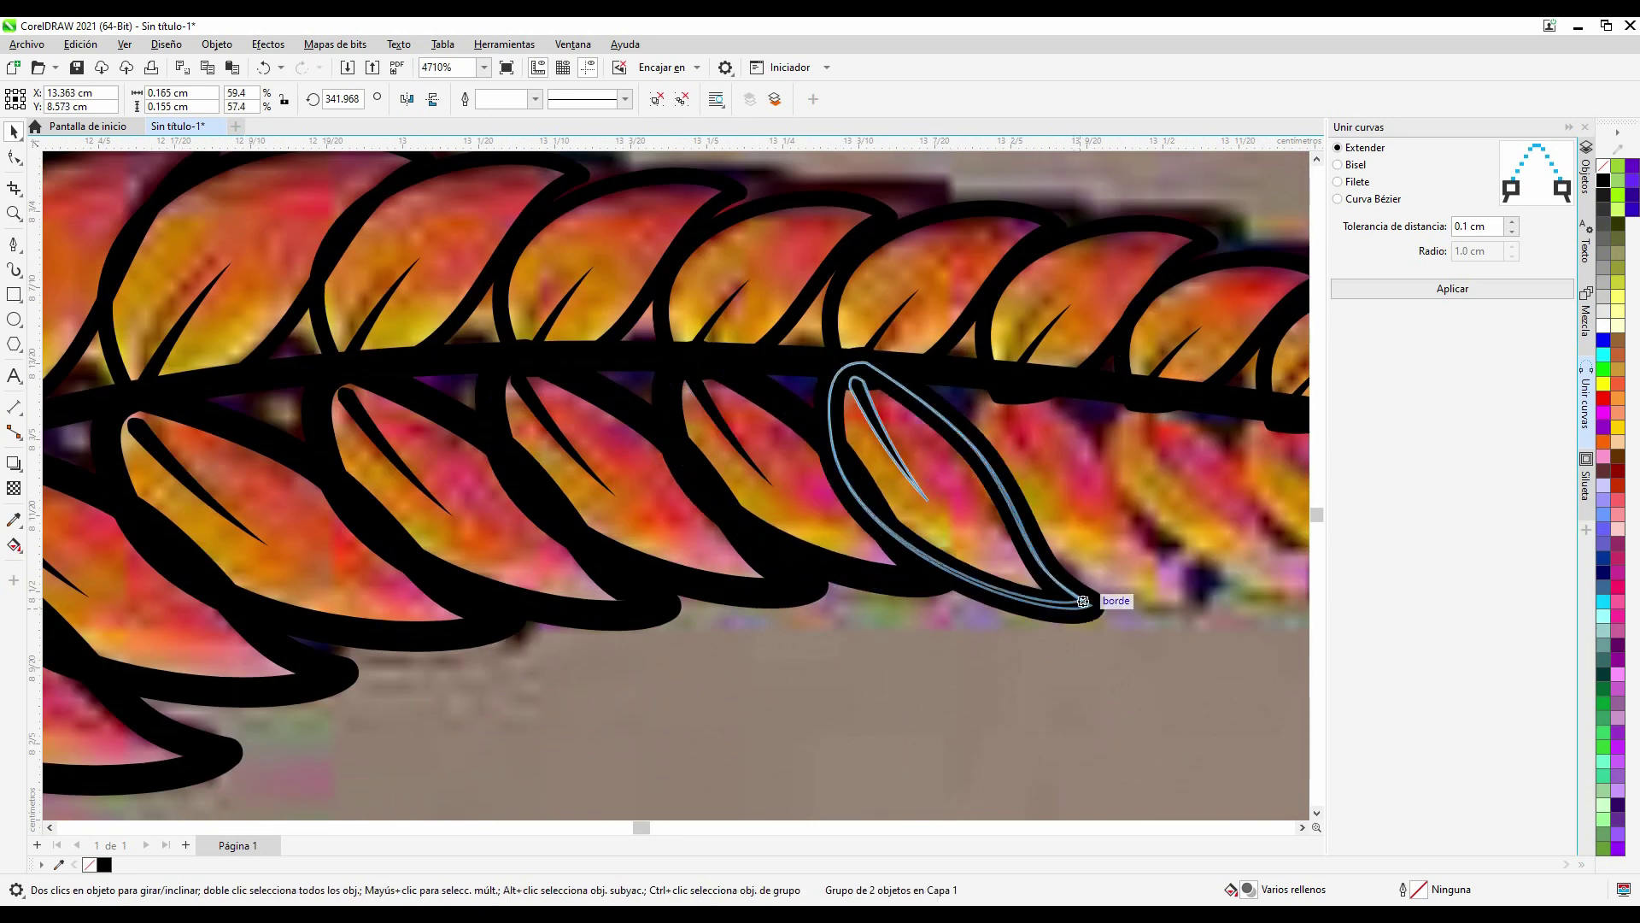
scroll(1083, 601, "down", 3)
scroll(1033, 616, "up", 4)
left_click(1033, 616)
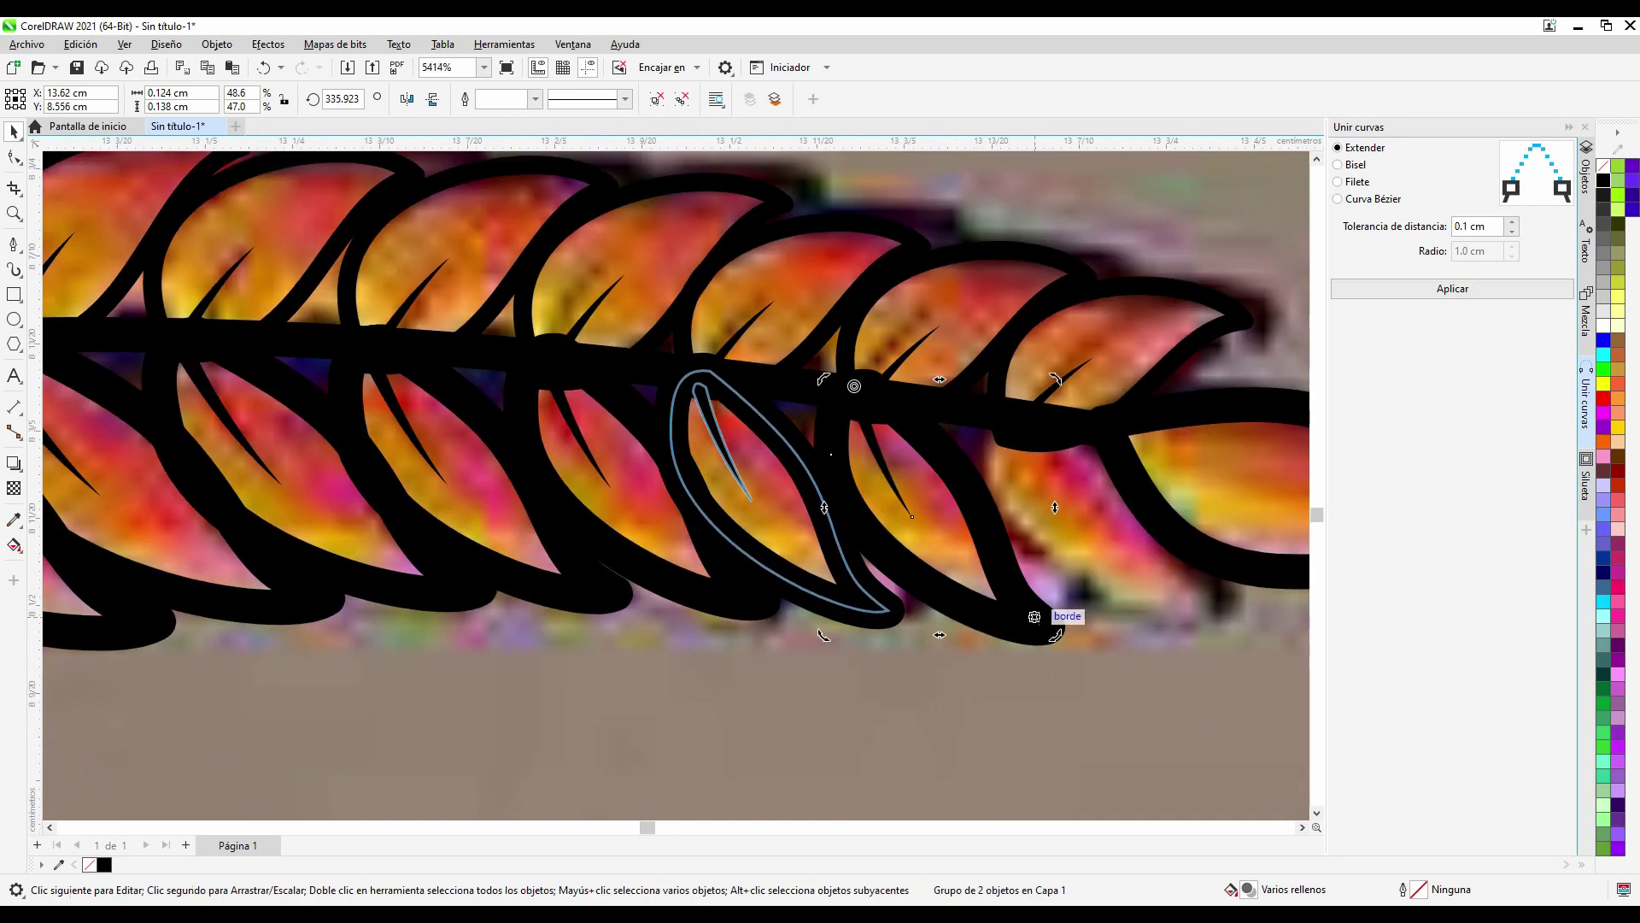
Step: Add a contour around the crown's white inner curve so it turns solid black
scroll(1194, 593, "down", 2)
scroll(1193, 593, "down", 3)
scroll(803, 256, "up", 3)
left_click(802, 329)
left_click(14, 463)
left_click_drag(649, 247, 549, 248)
scroll(571, 250, "up", 2)
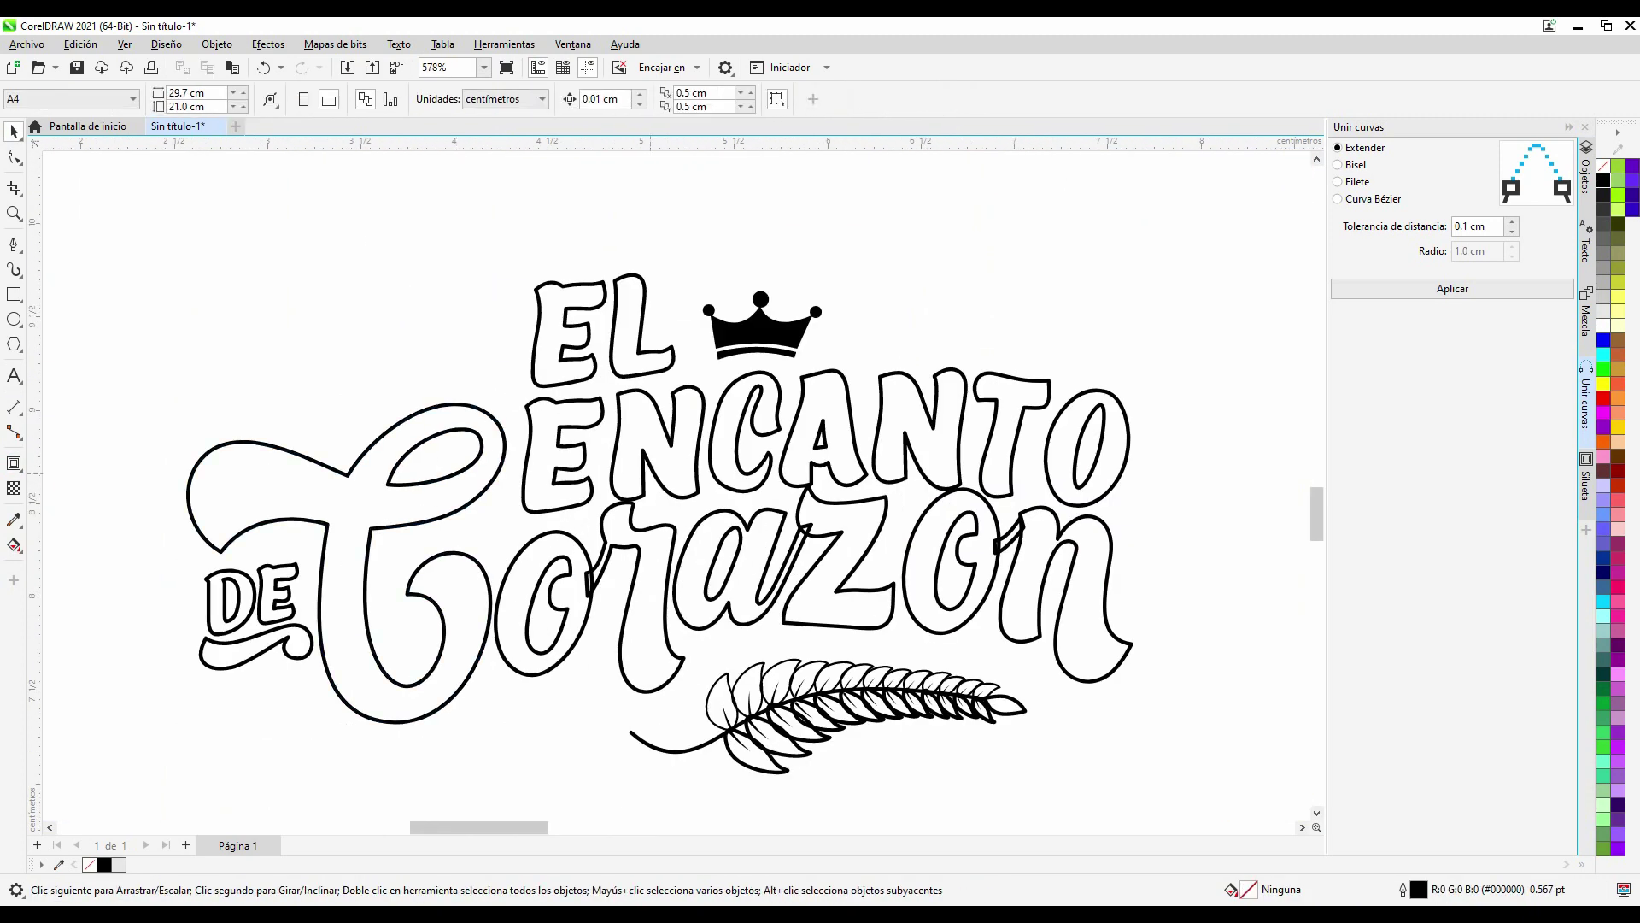
Step: Clear the selection, then pick the sprig's upper leaf group and a small curve near its tip
scroll(958, 595, "up", 2)
key("Escape")
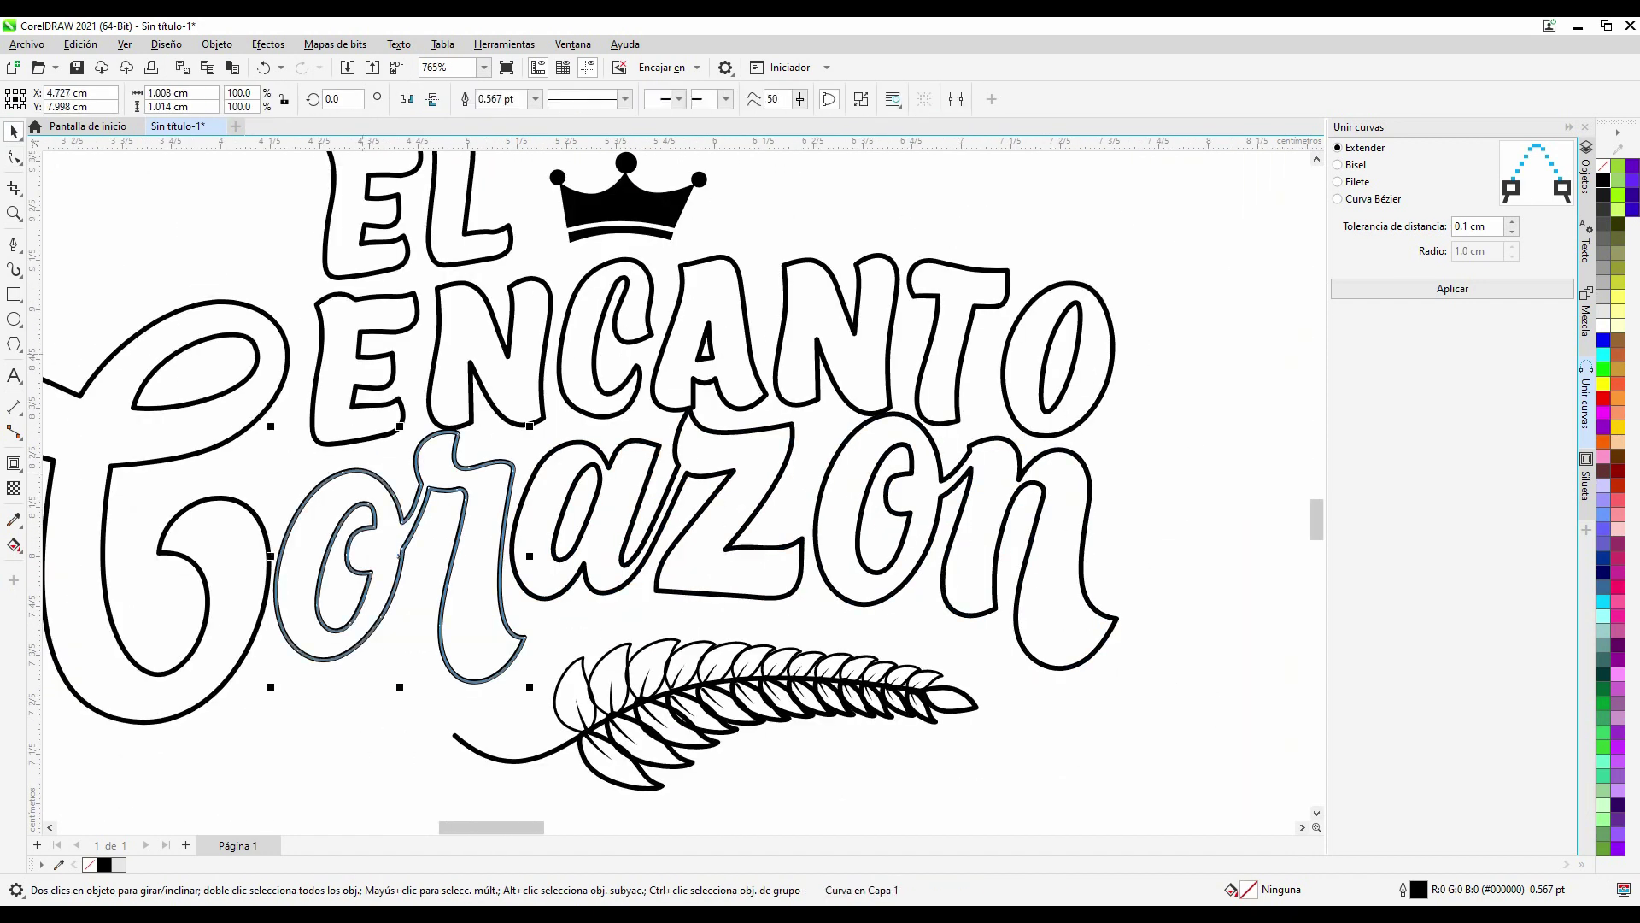
scroll(811, 466, "up", 2)
left_click(811, 466)
scroll(811, 466, "up", 2)
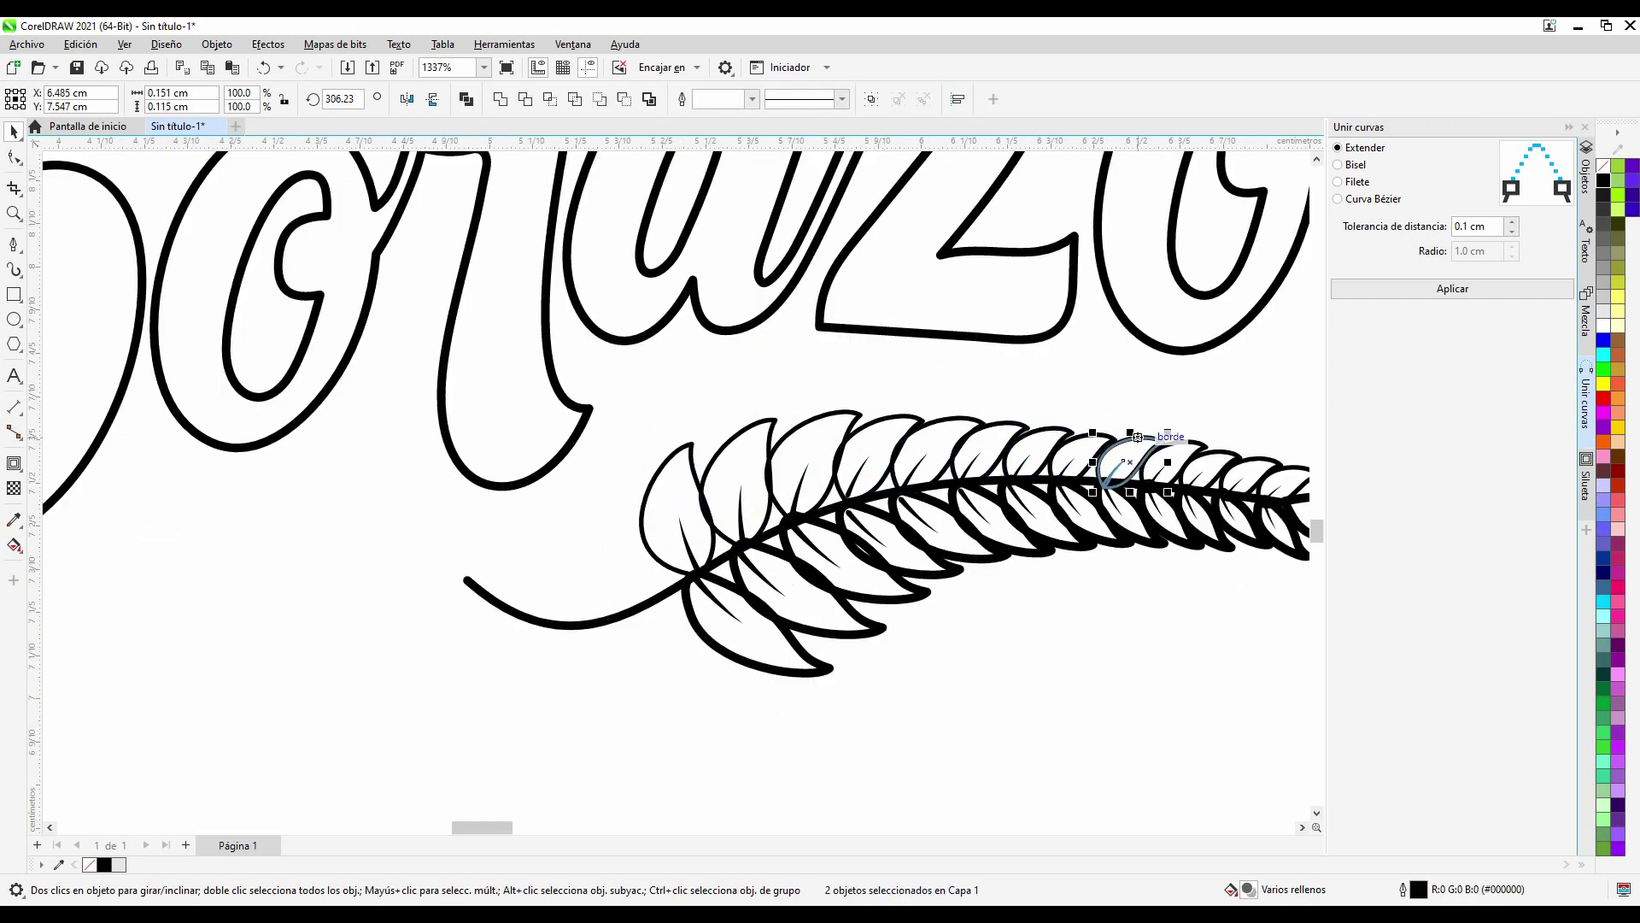
scroll(1137, 436, "up", 1)
left_click(1203, 433)
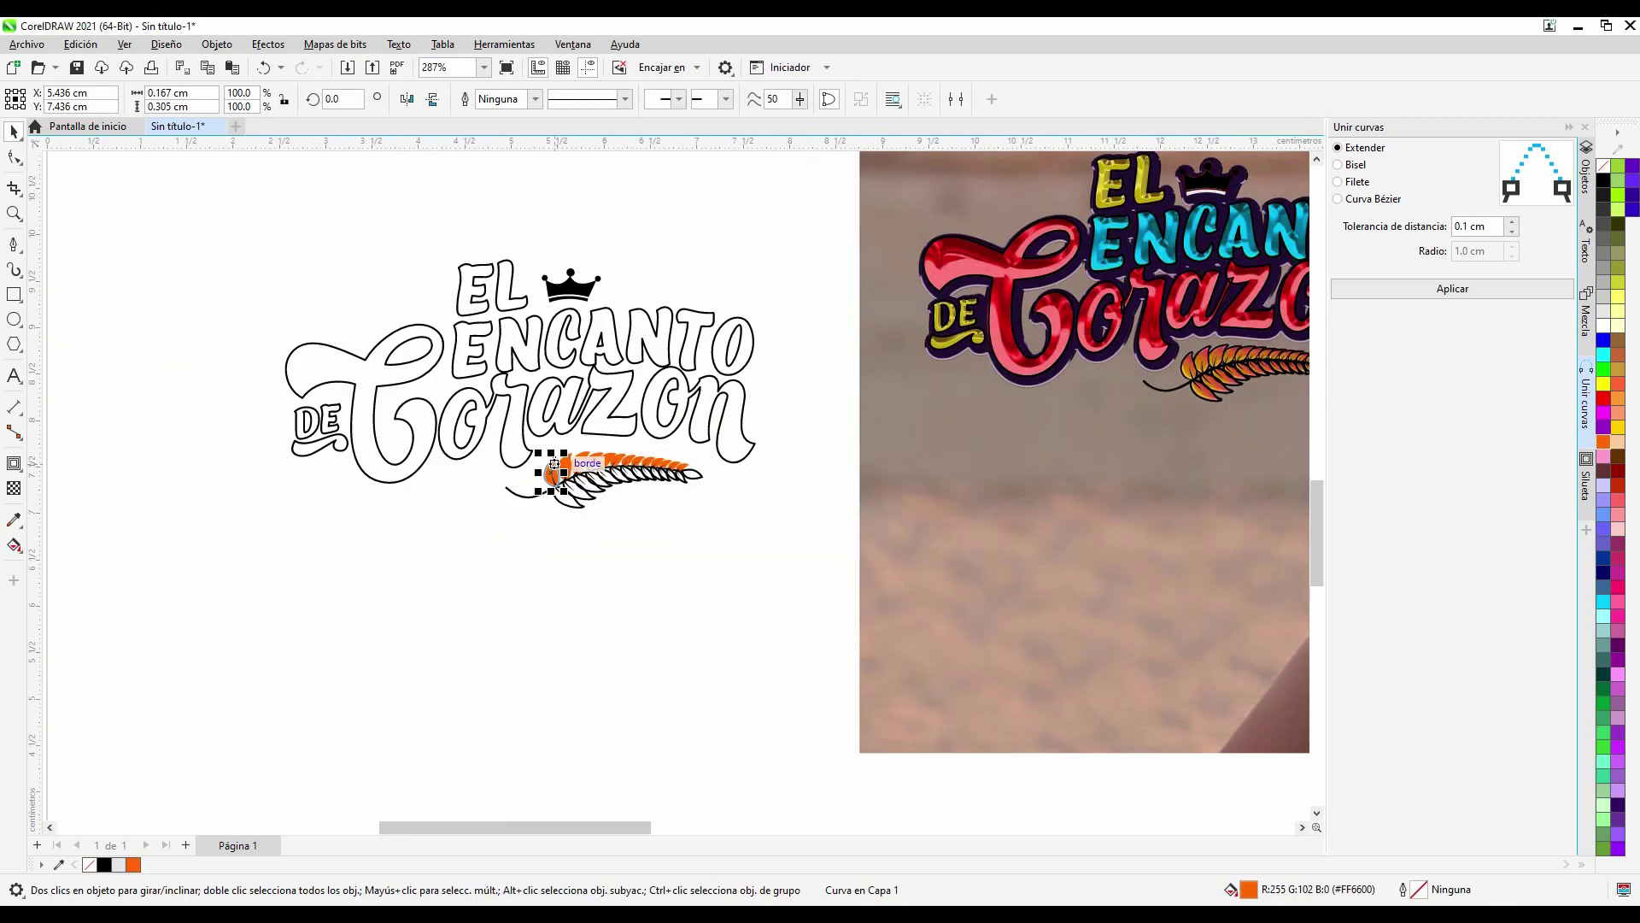
Step: Angle an orange-to-yellow linear gradient across a sprig leaf, then pick a lower leaf
scroll(862, 443, "up", 1)
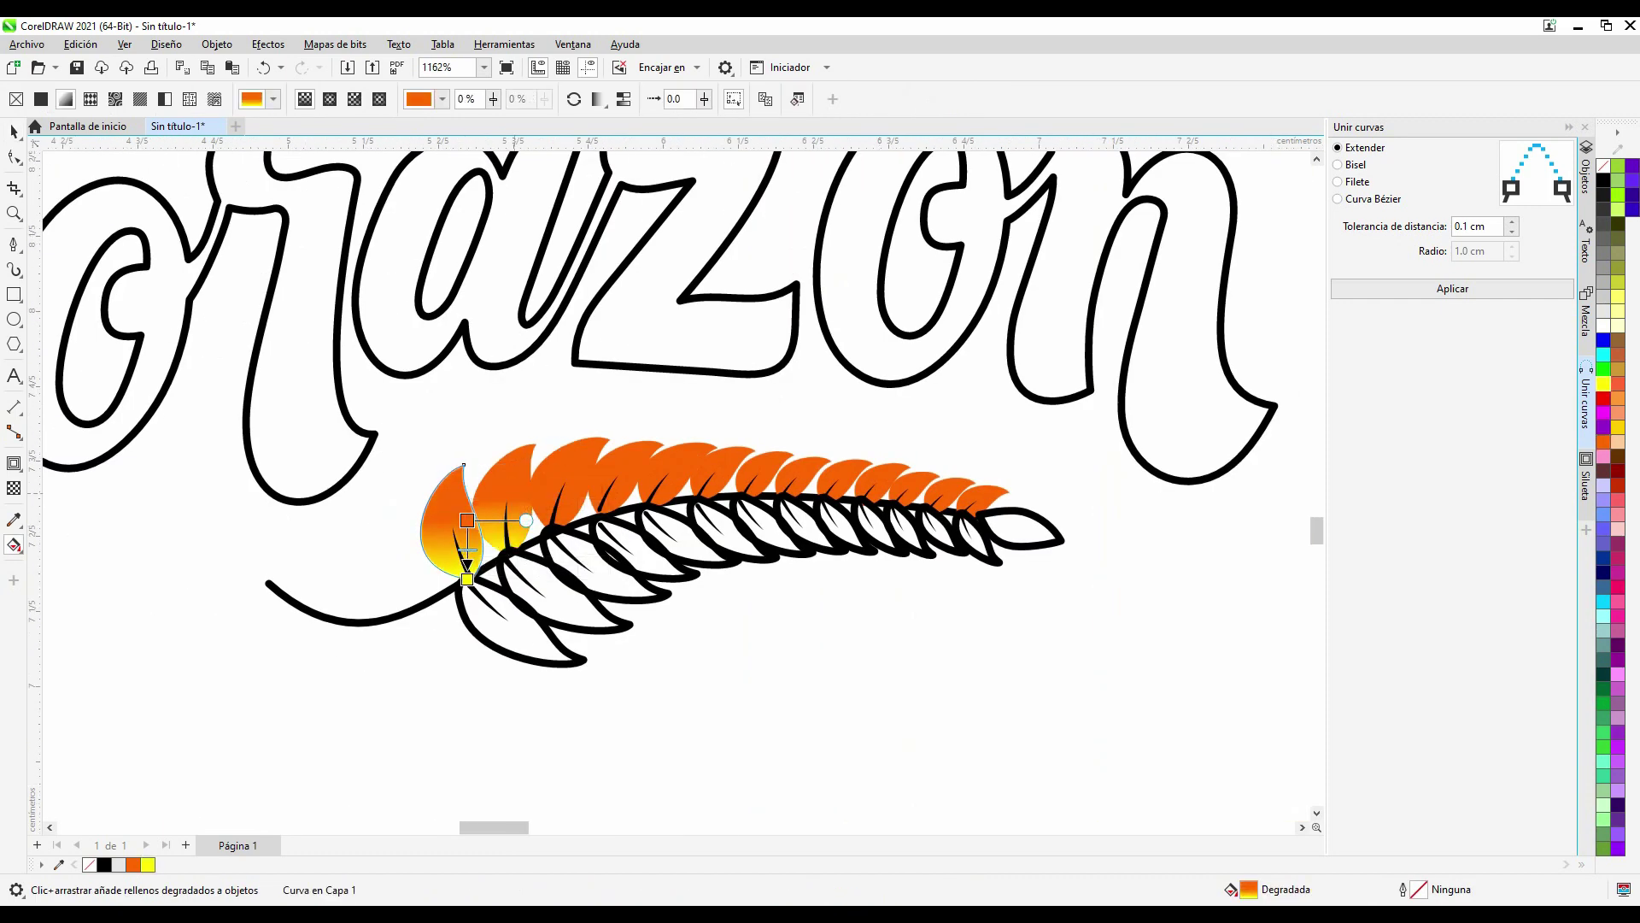
scroll(763, 376, "down", 1)
scroll(763, 375, "up", 3)
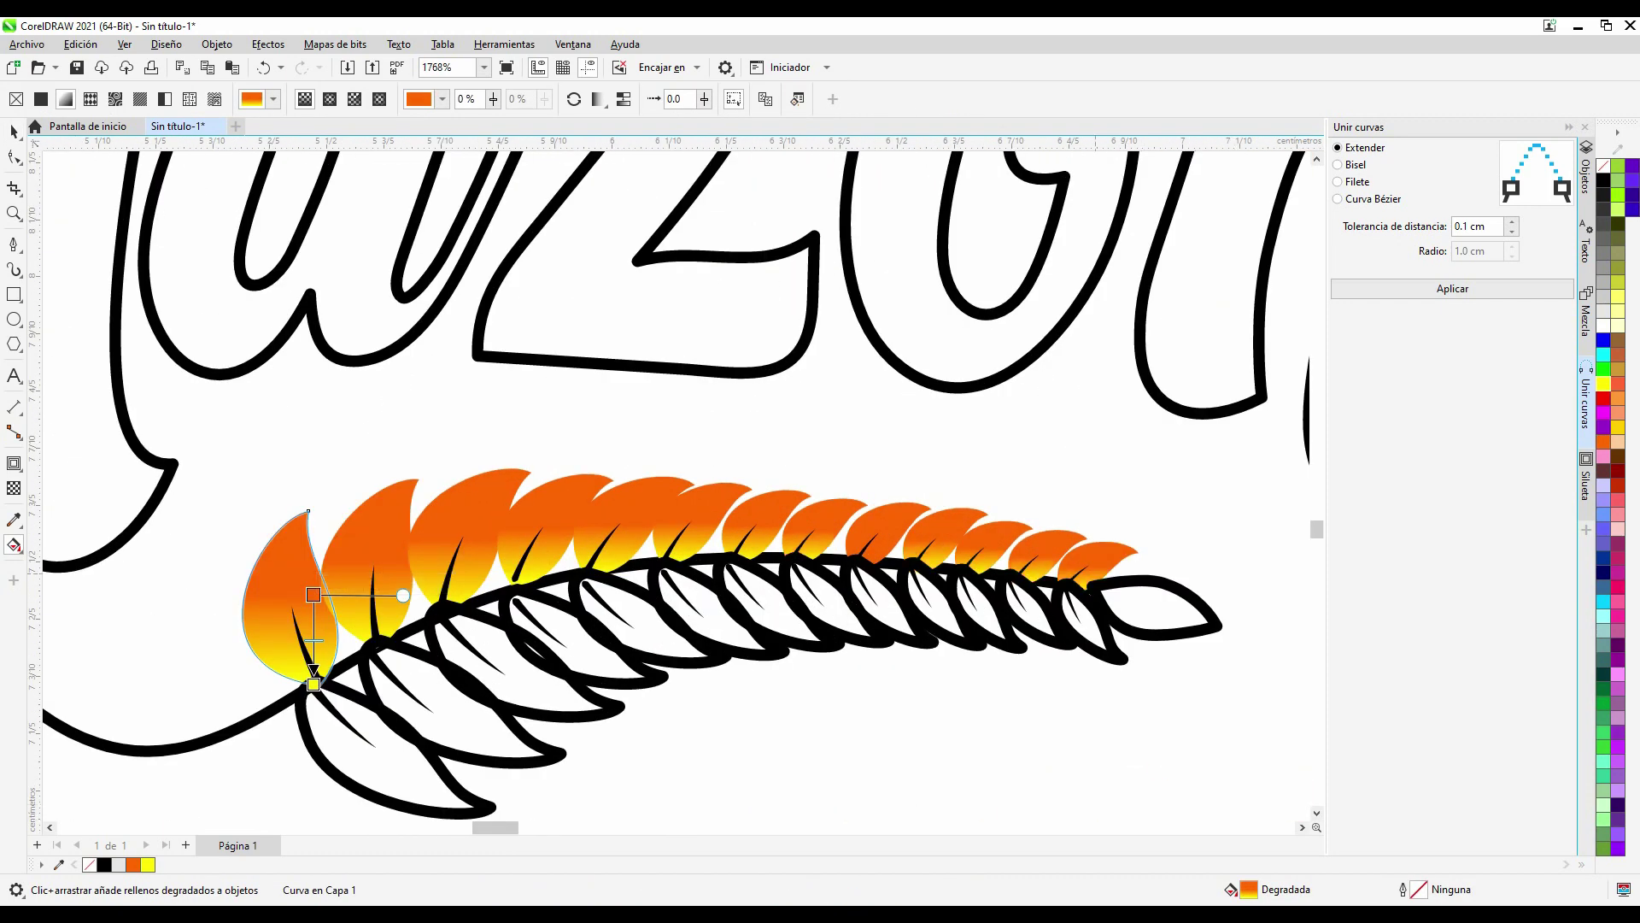
scroll(720, 653, "down", 2)
left_click_drag(604, 662, 714, 671)
scroll(720, 653, "up", 2)
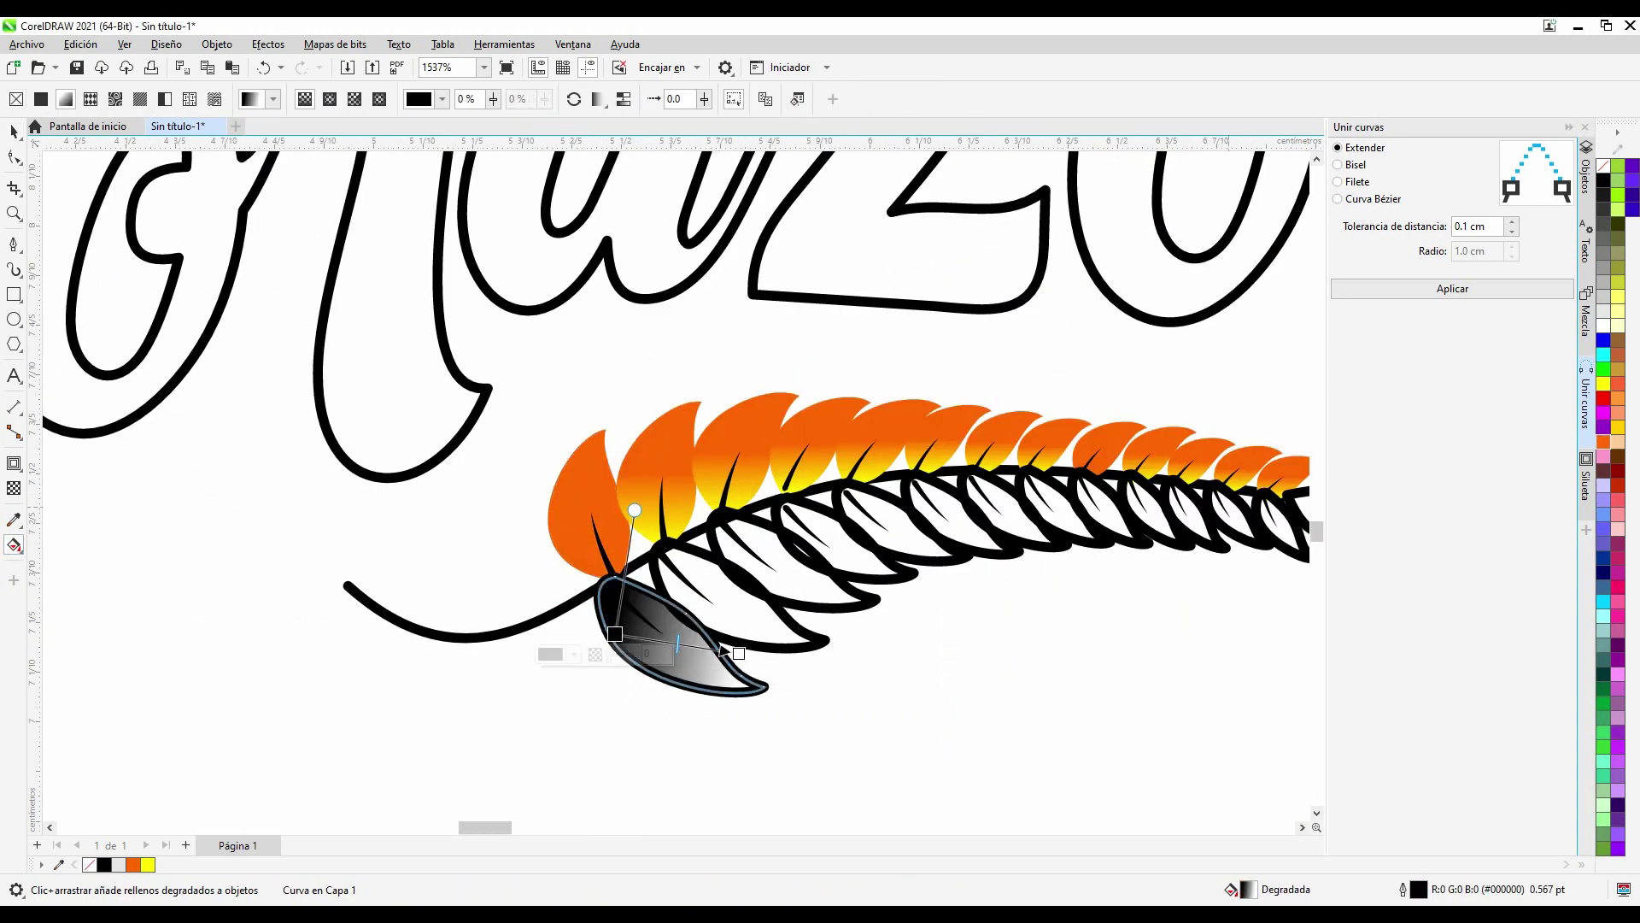
scroll(725, 651, "up", 1)
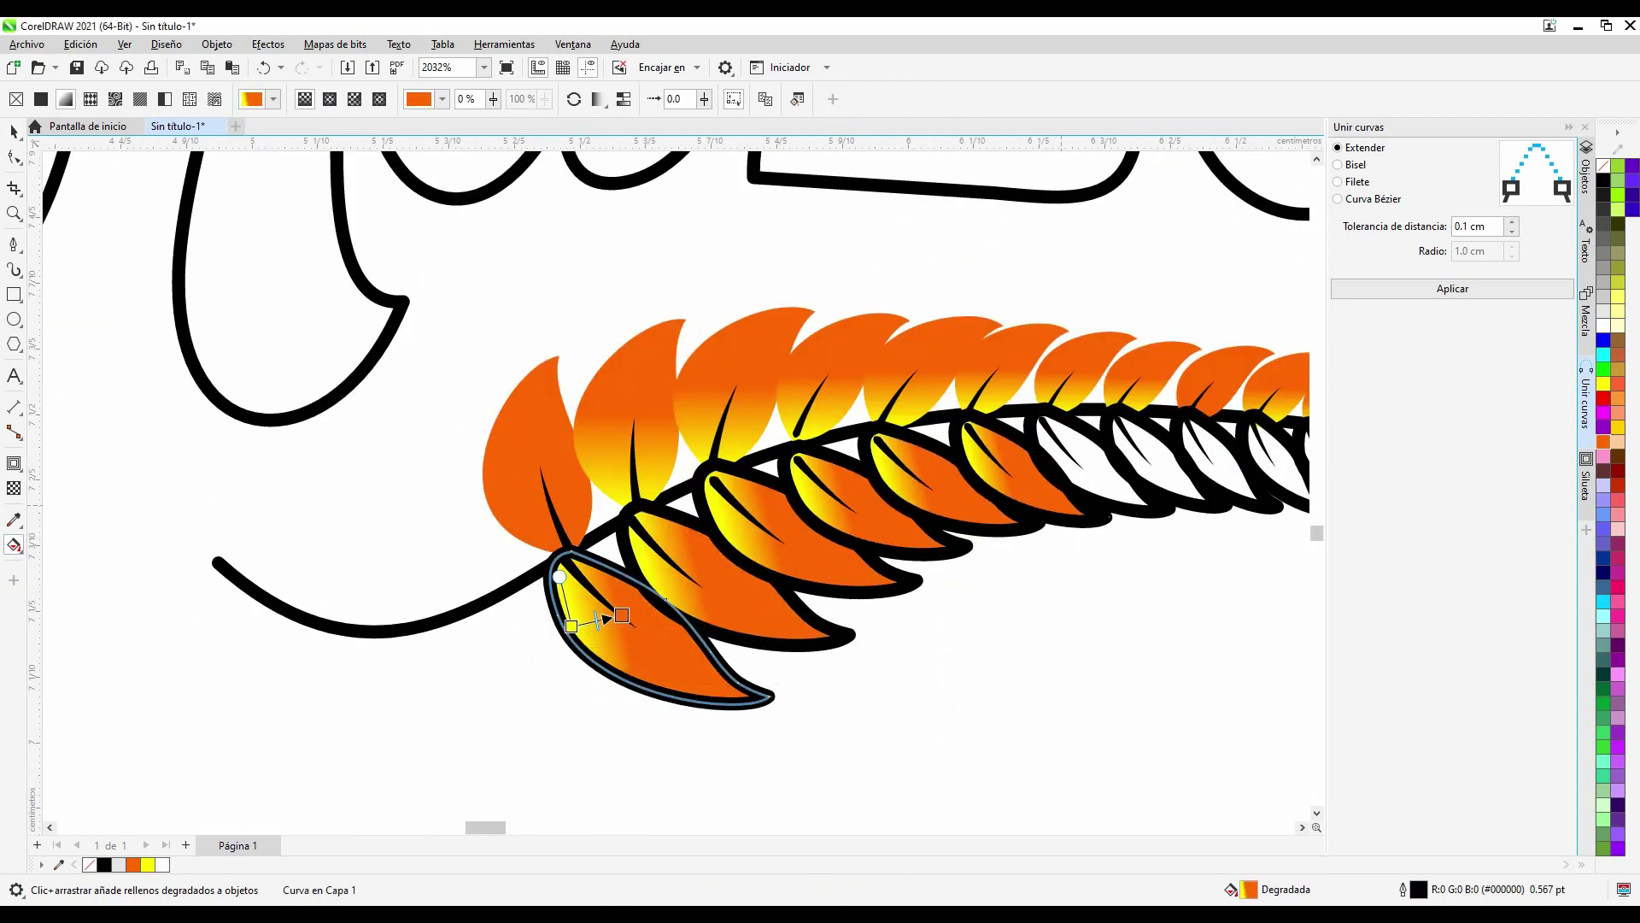
scroll(604, 617, "down", 1)
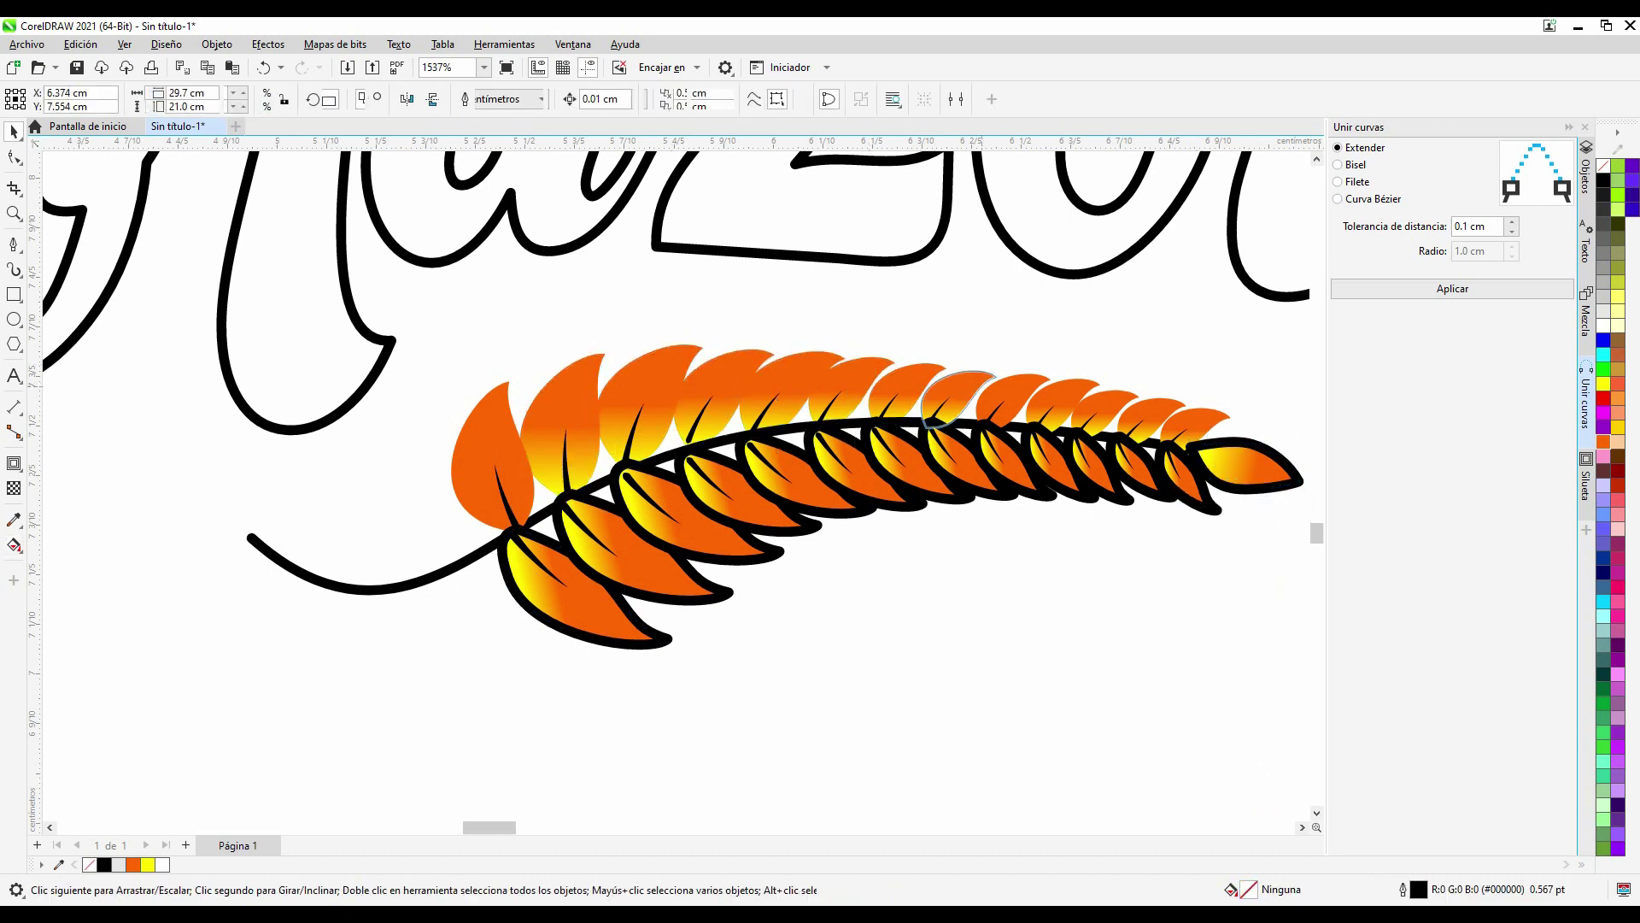
scroll(1164, 381, "up", 1)
left_click(708, 432)
Step: Move on to the next sprig leaf and select the Contour tool
scroll(656, 491, "down", 1)
key("Tab")
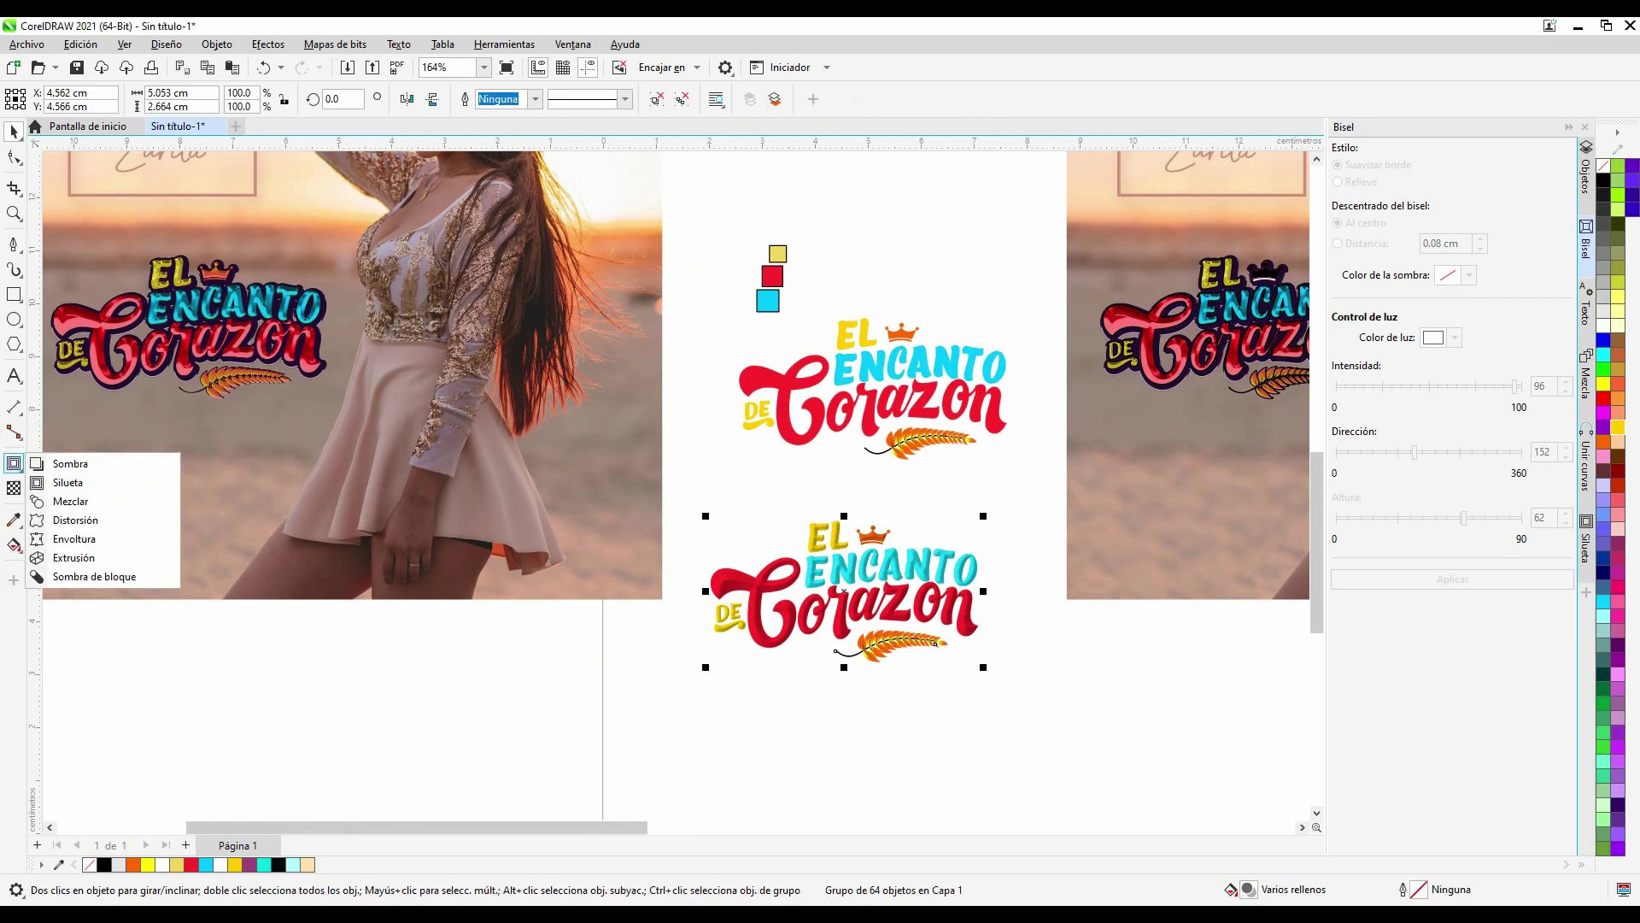
left_click(67, 482)
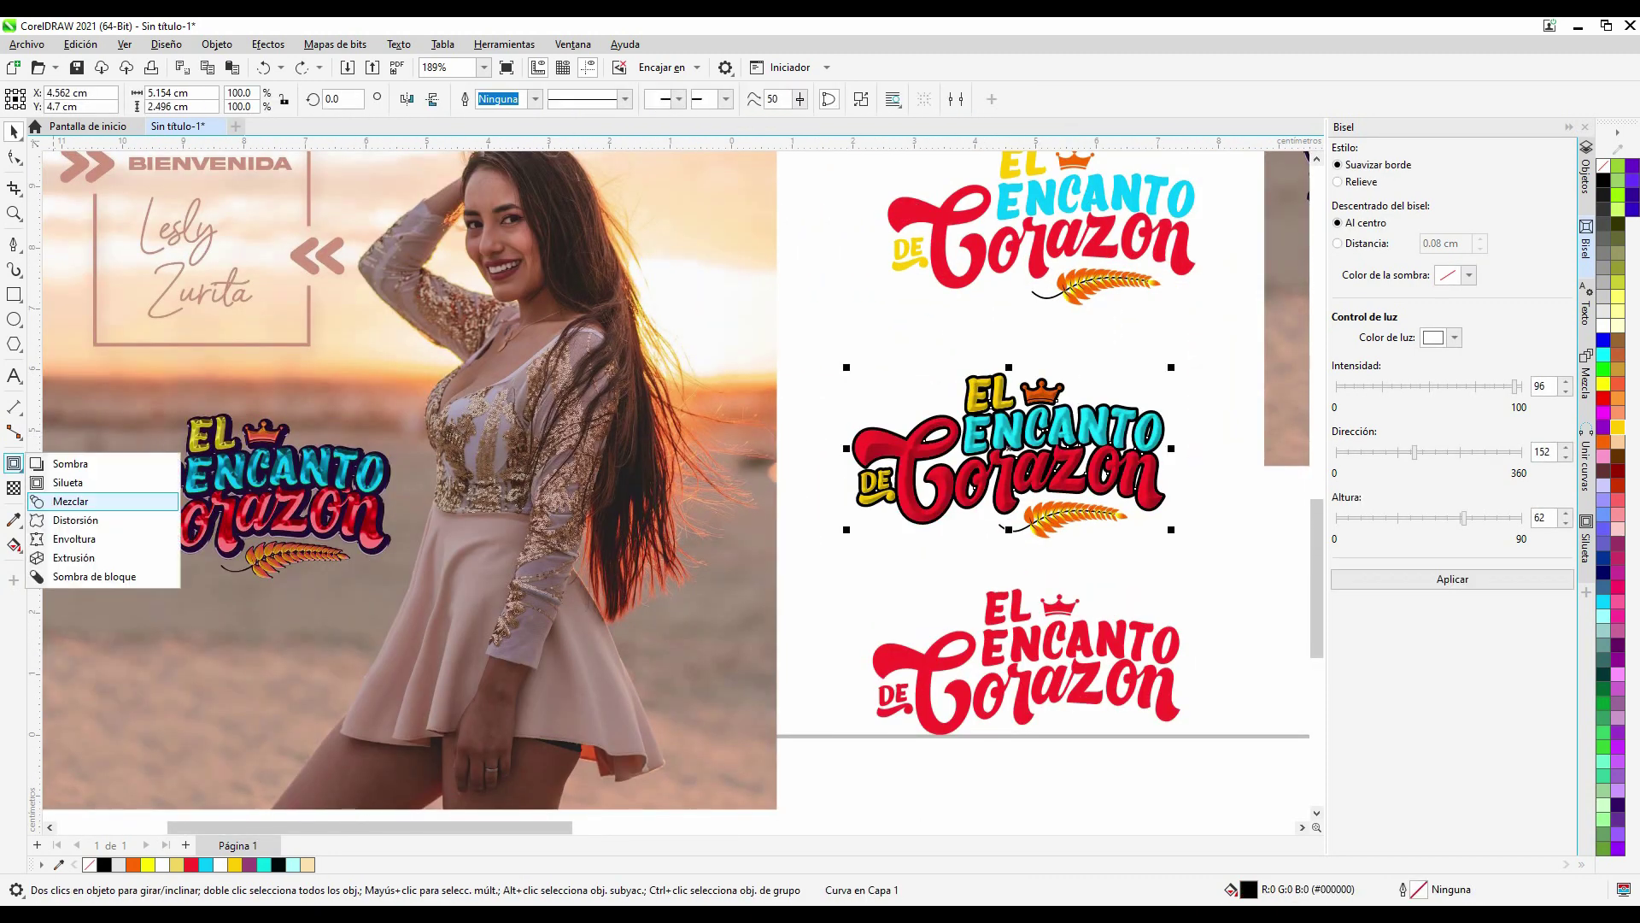
Step: Use the Block Shadow tool to add a black block shadow behind the logo
left_click(94, 576)
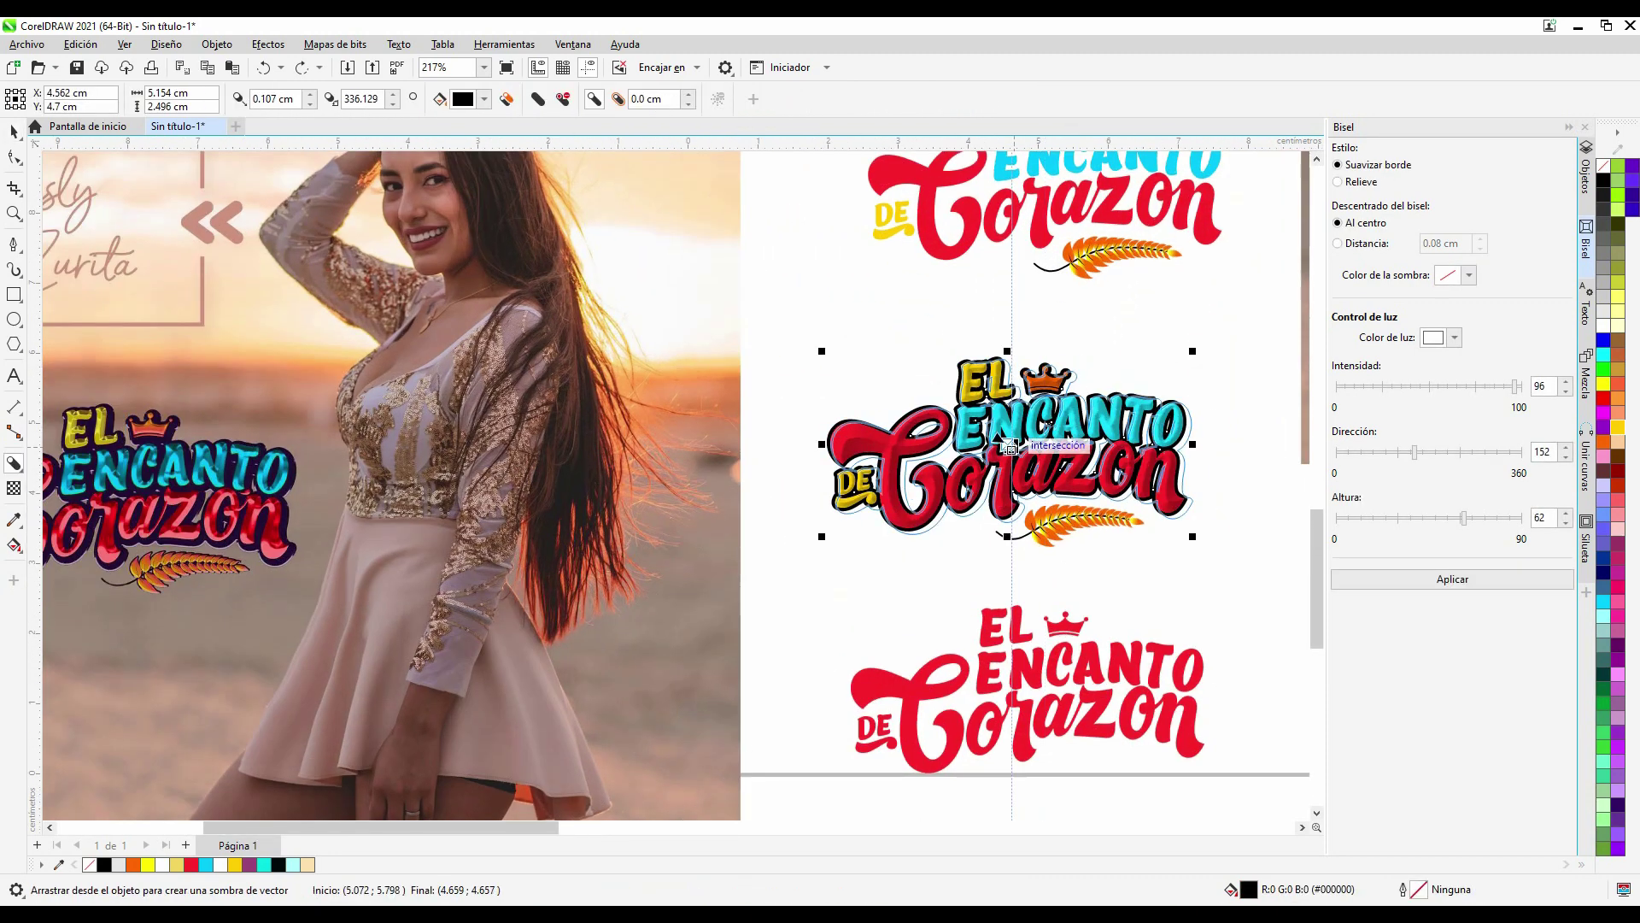
scroll(974, 453, "up", 2)
scroll(974, 453, "up", 2)
scroll(948, 422, "up", 1)
scroll(915, 447, "down", 1)
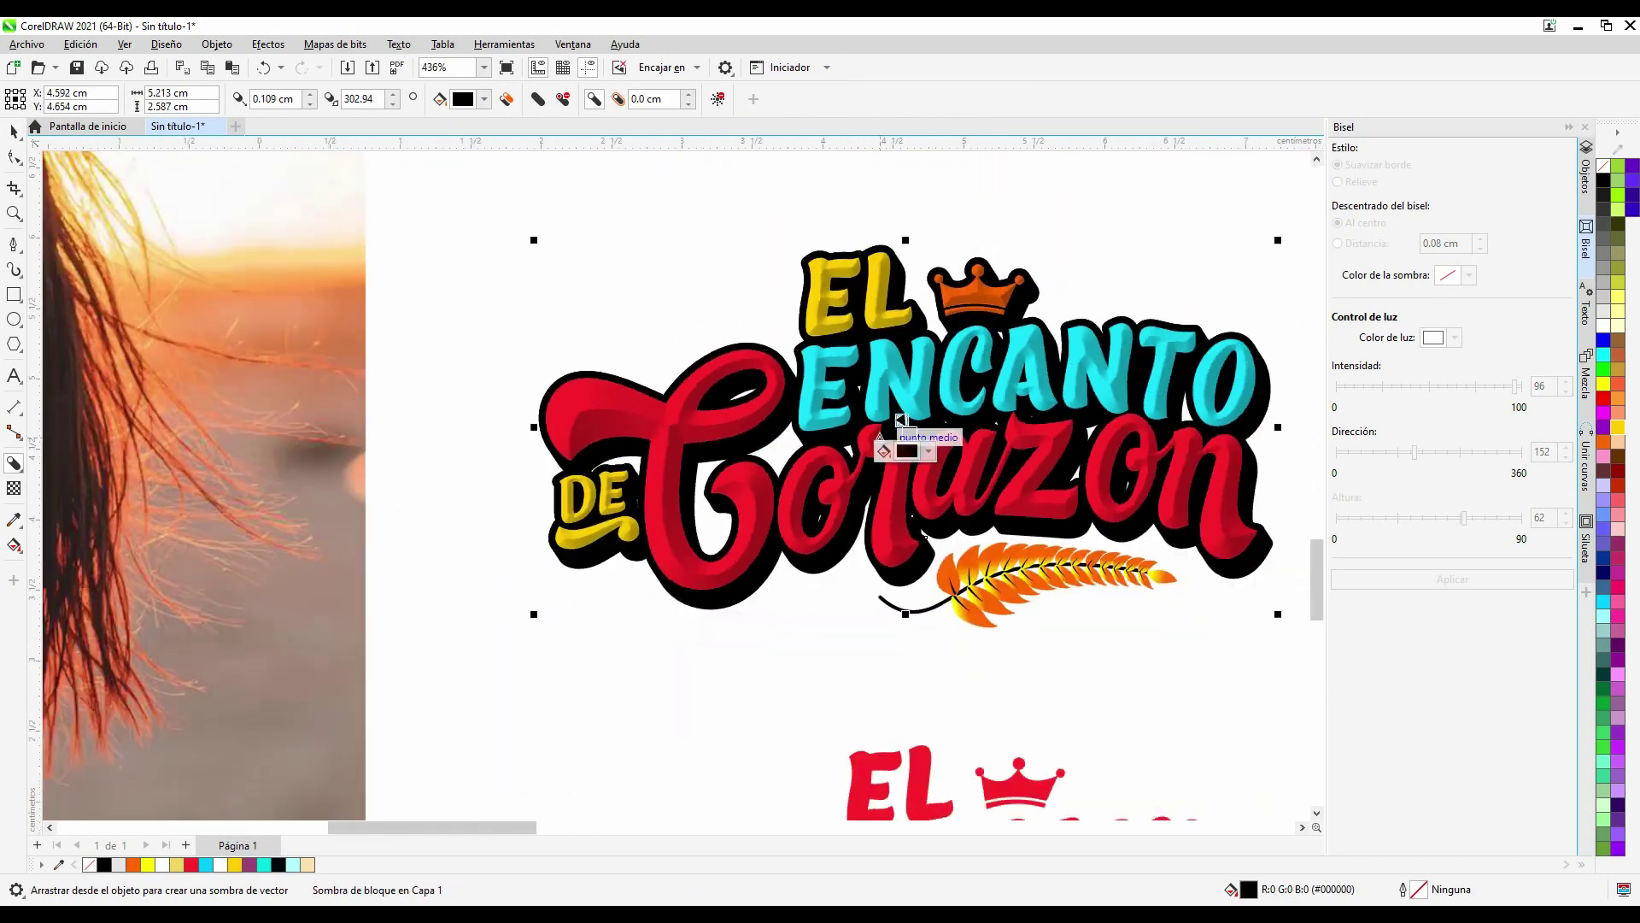
scroll(915, 457, "down", 1)
scroll(852, 431, "up", 4)
scroll(829, 453, "down", 5)
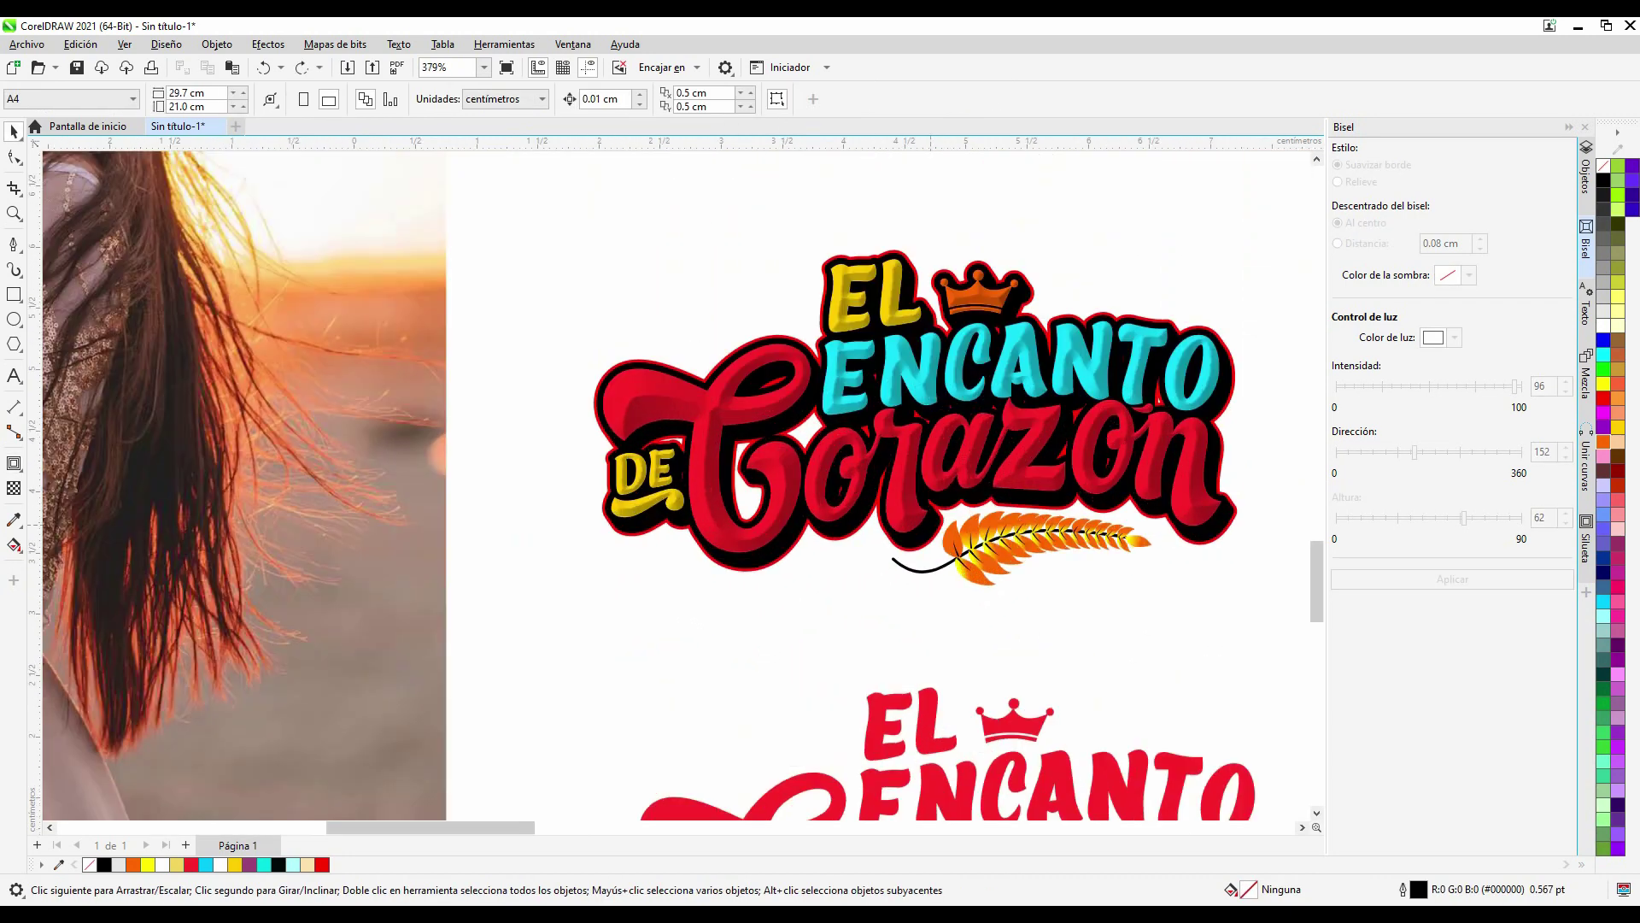
Step: Select the logo's block shadow and fill it dark navy through Edit Fill
left_click(94, 575)
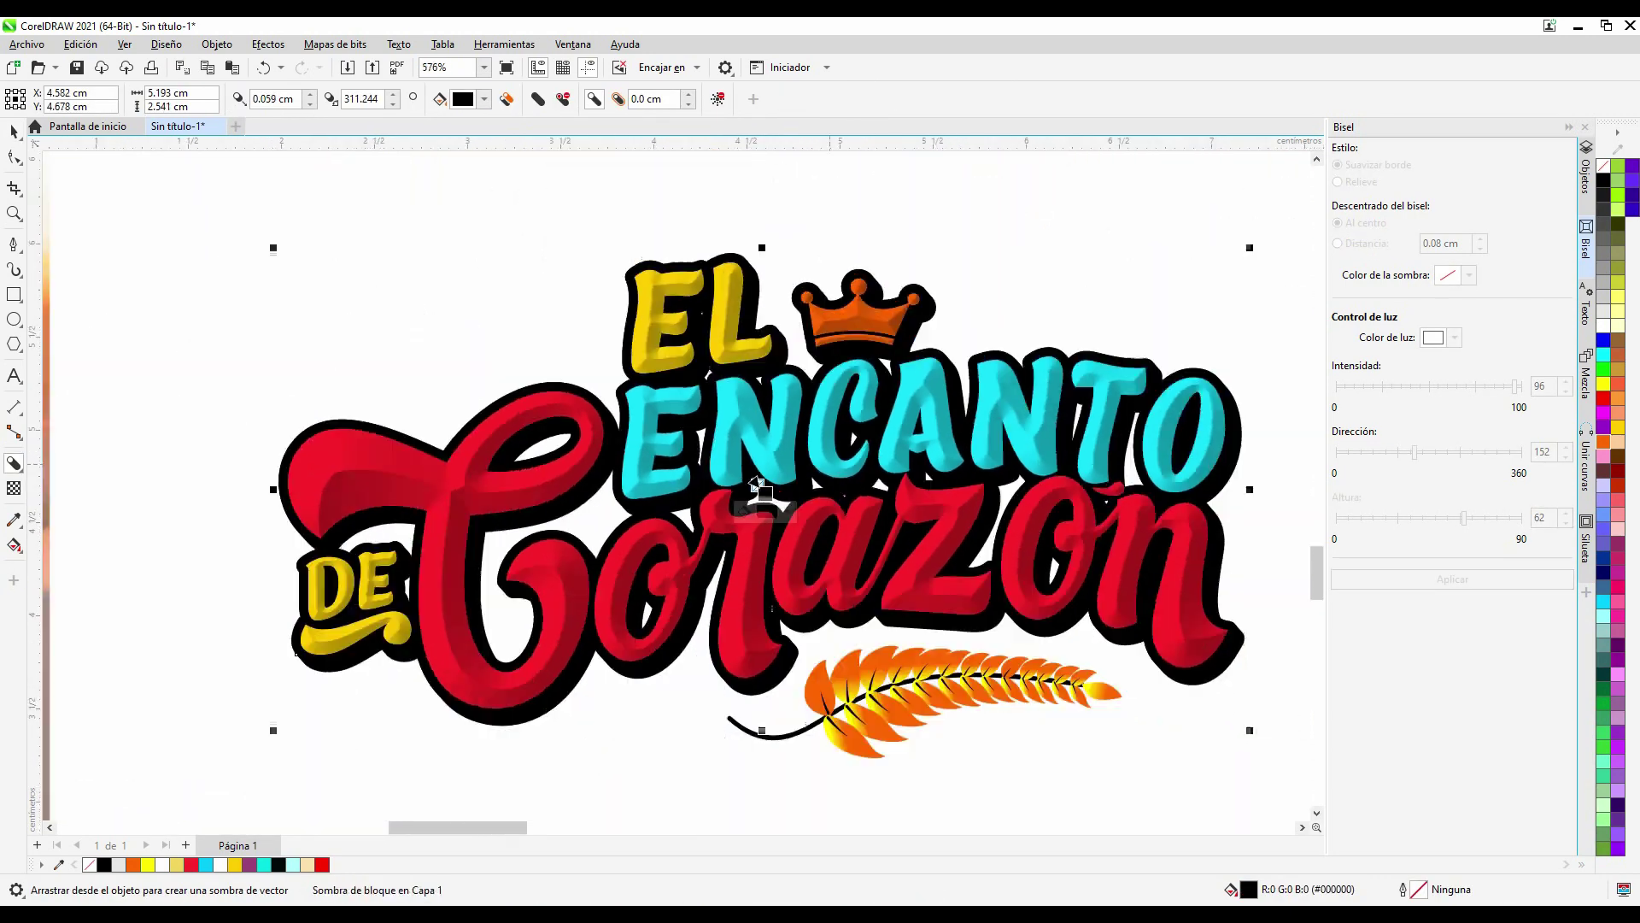
scroll(828, 466, "up", 5)
scroll(769, 445, "down", 4)
scroll(716, 434, "up", 4)
scroll(716, 432, "down", 5)
key("space")
scroll(783, 423, "down", 2)
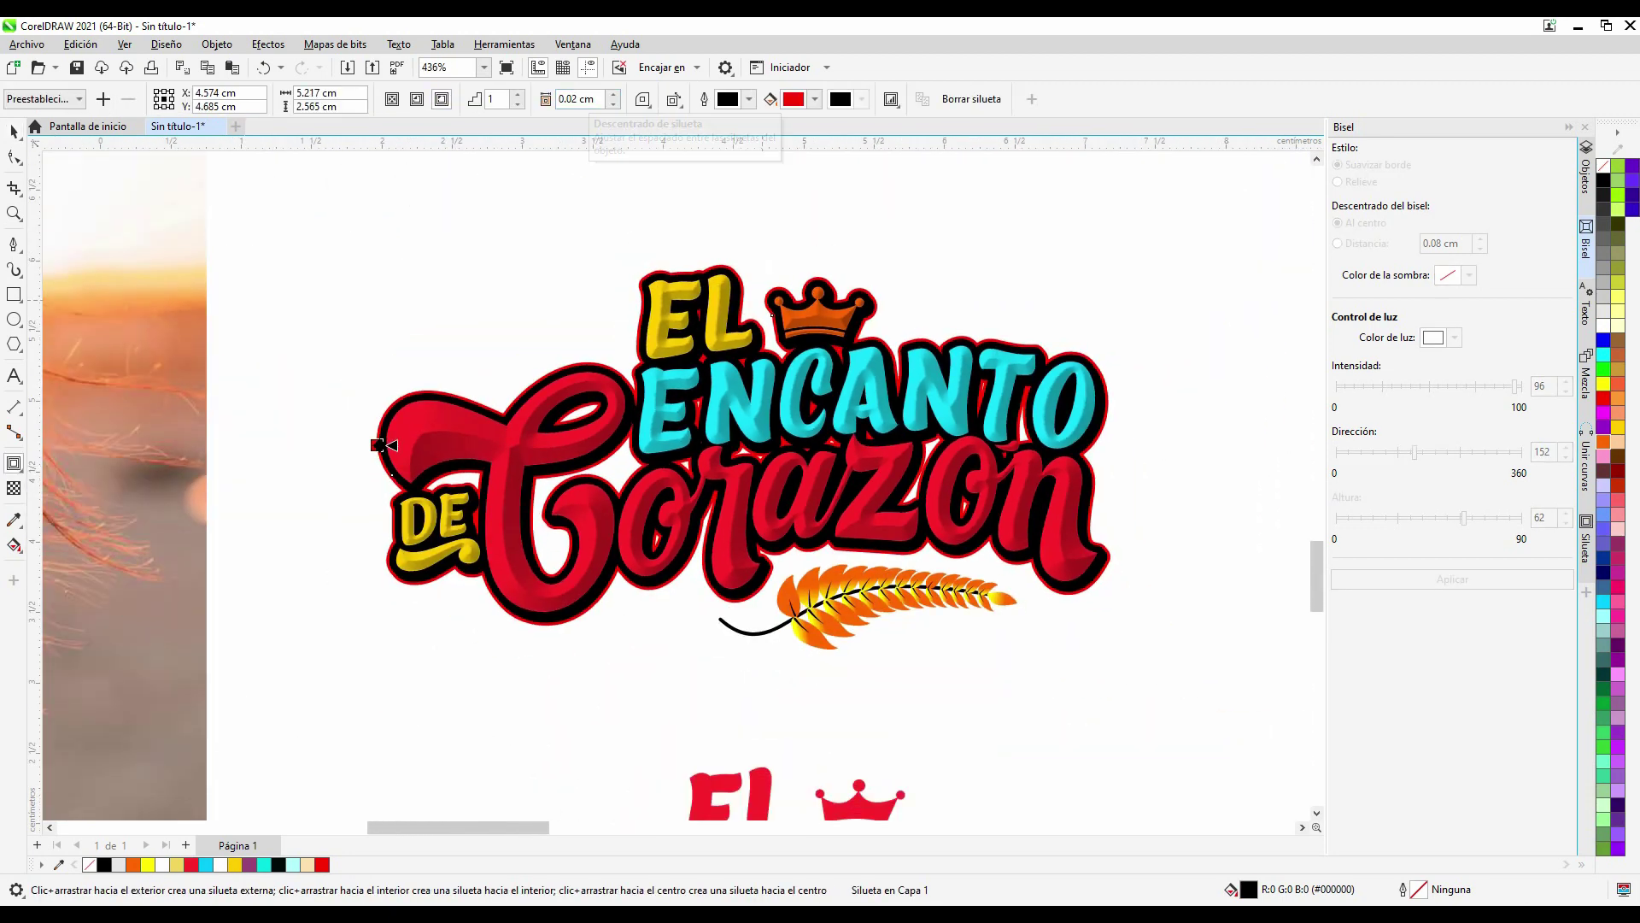
scroll(752, 572, "down", 4)
key("F11")
left_click(604, 253)
left_click(959, 684)
scroll(948, 594, "up", 1)
scroll(939, 589, "up", 2)
Step: Drag a horizontal linear gradient fill across the navy block shadow
scroll(923, 589, "up", 1)
key("g")
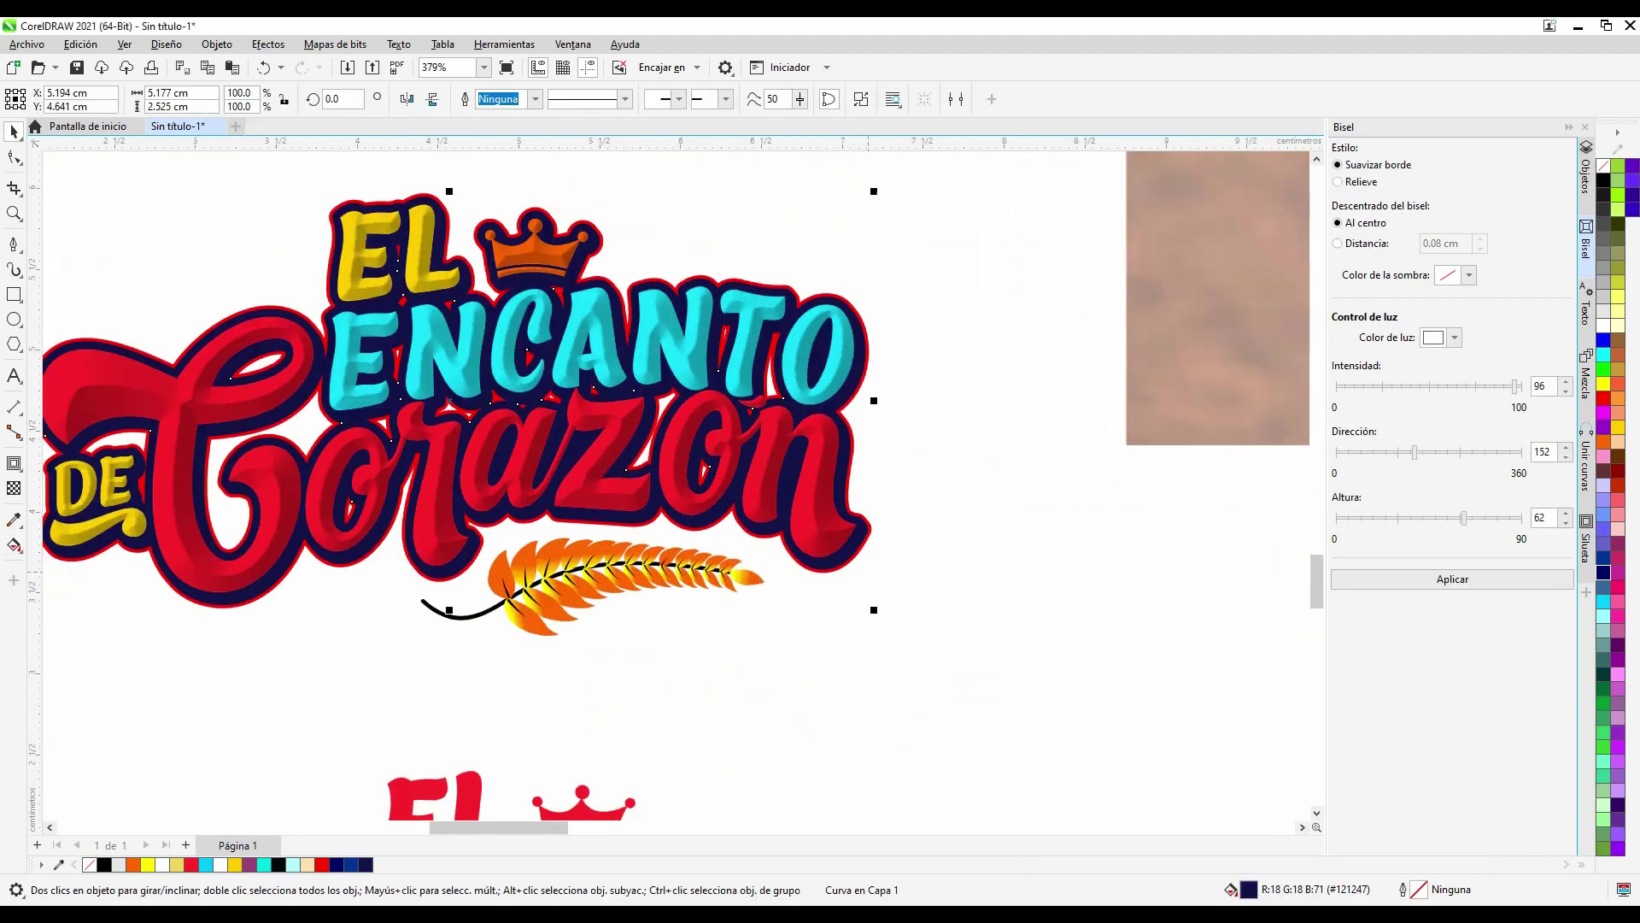
left_click_drag(487, 562, 155, 559)
scroll(675, 487, "down", 2)
scroll(675, 487, "down", 1)
scroll(675, 487, "up", 3)
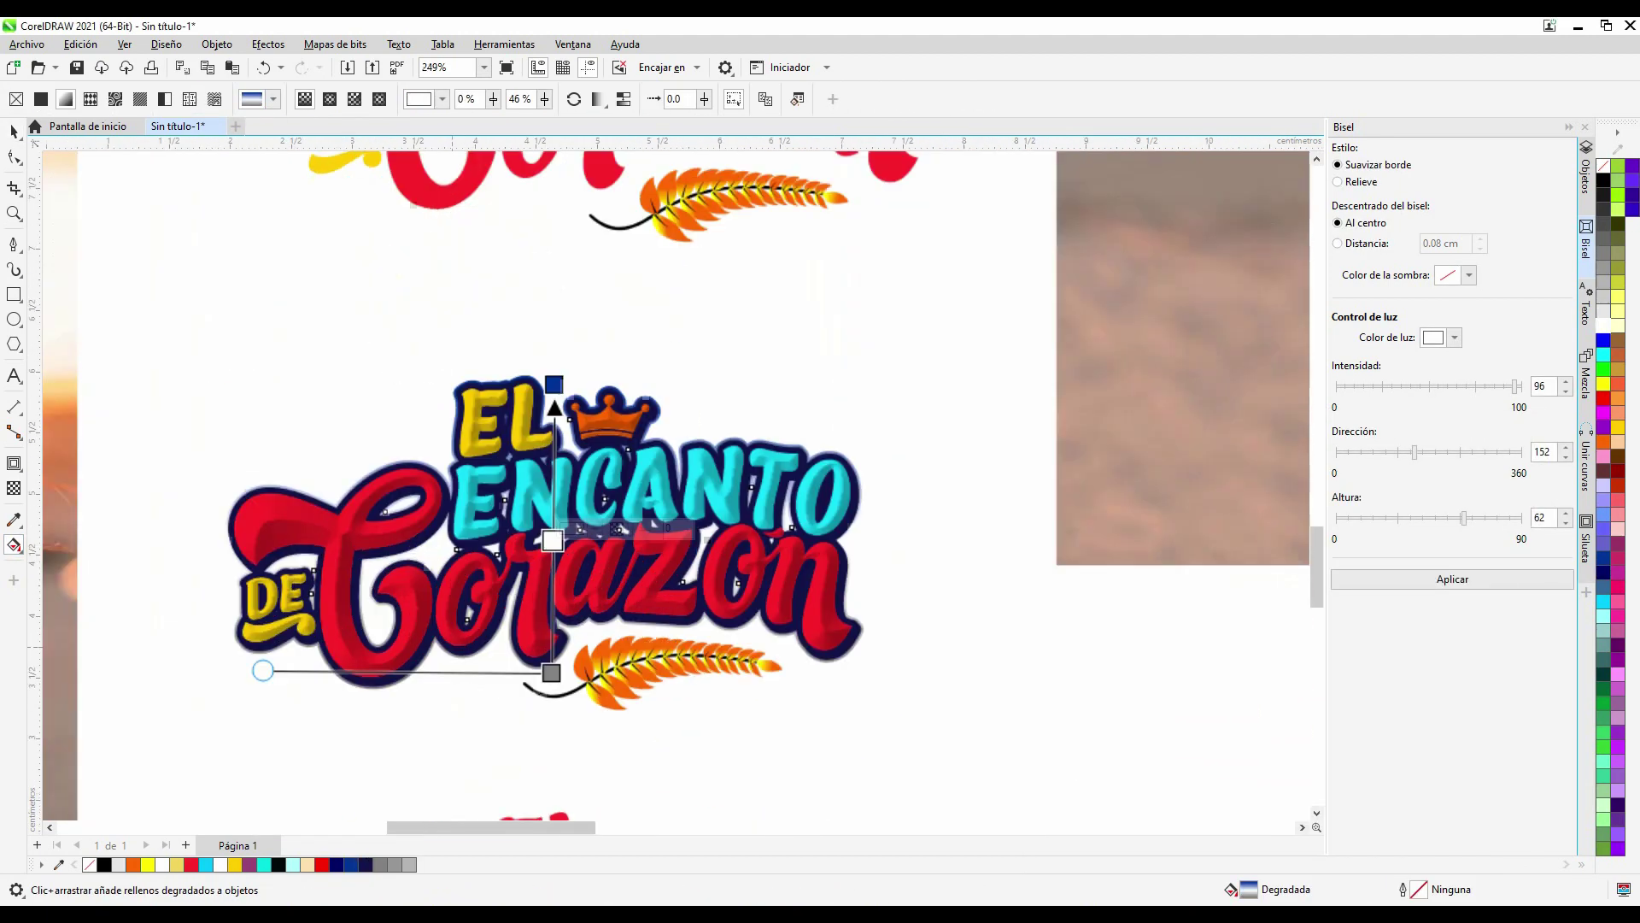
scroll(675, 487, "up", 1)
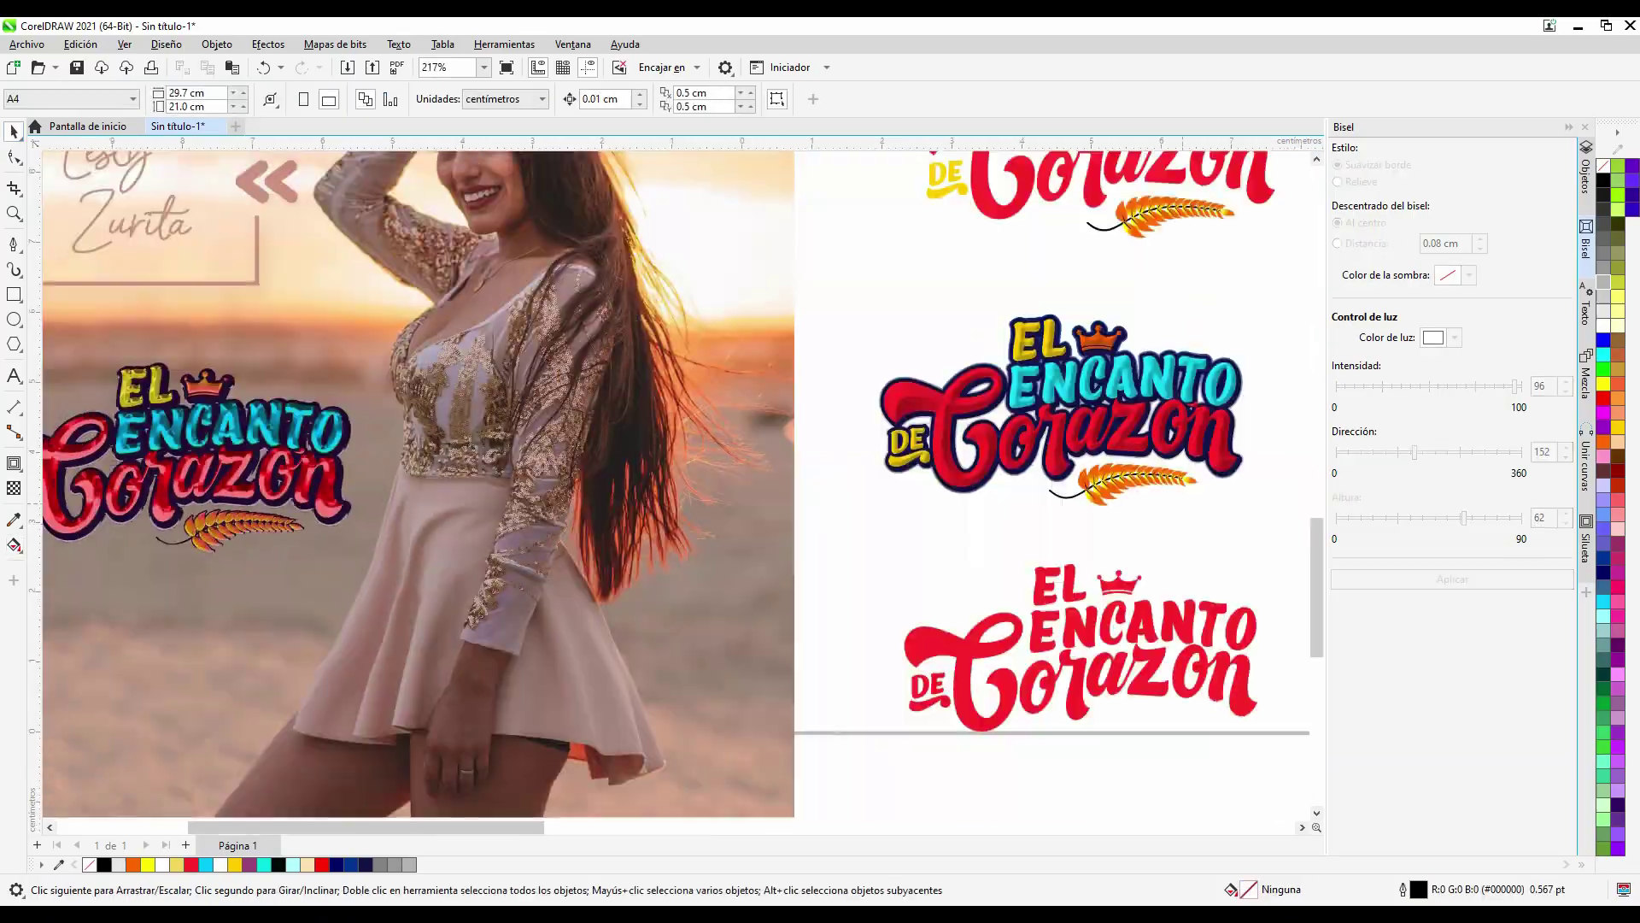